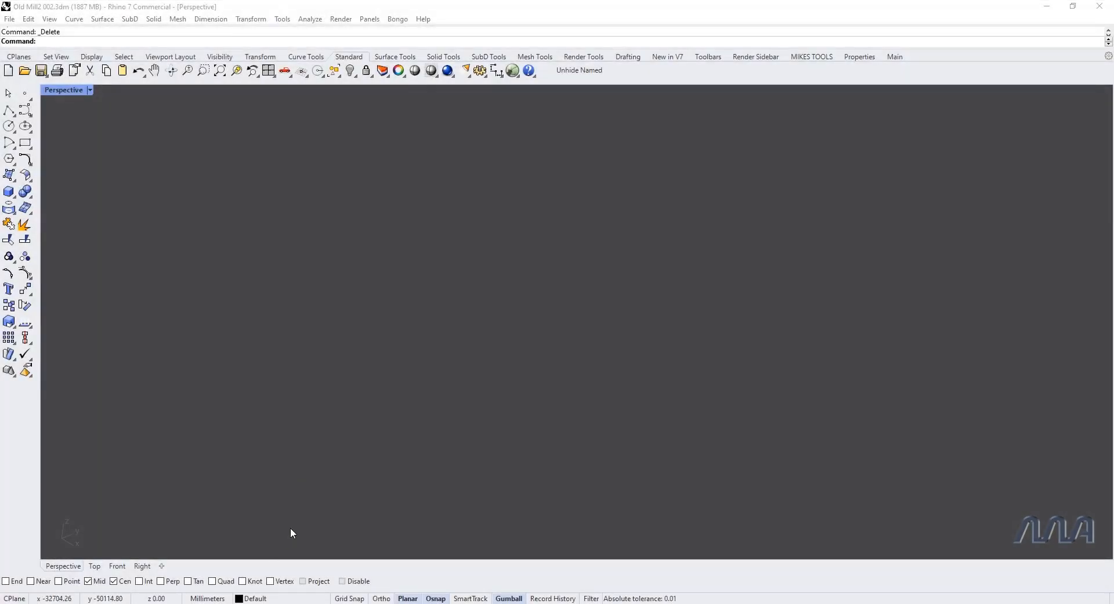
# Step: Import the point cloud file Old Mill Cloud.e57 from the Example Pointclouds folder into the model
pyautogui.click(249, 602)
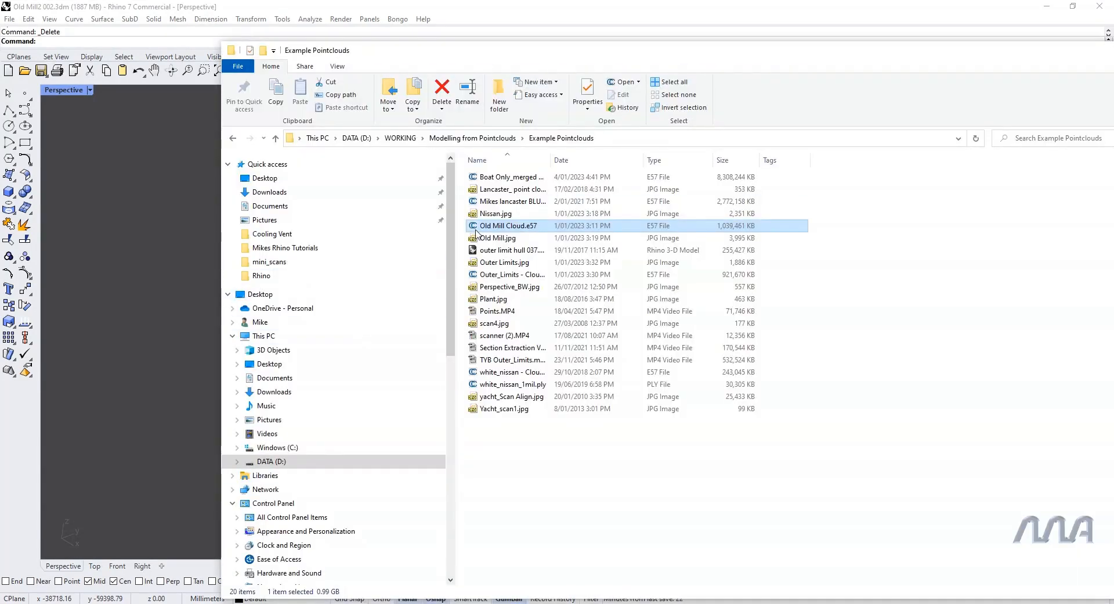
pyautogui.moveTo(474, 228); pyautogui.dragTo(141, 304)
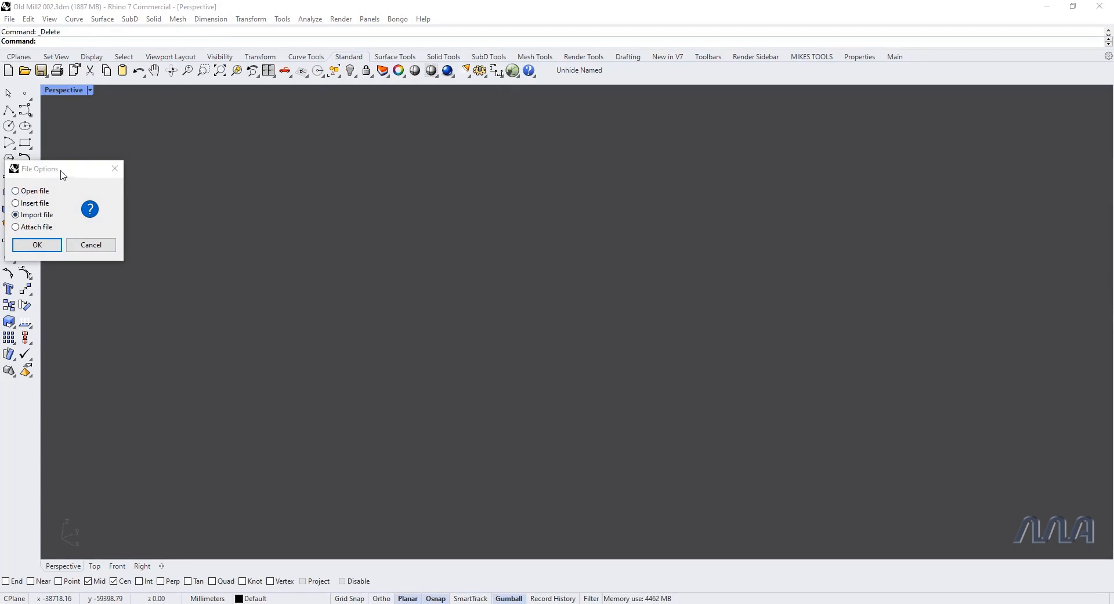
pyautogui.moveTo(64, 169); pyautogui.dragTo(178, 173)
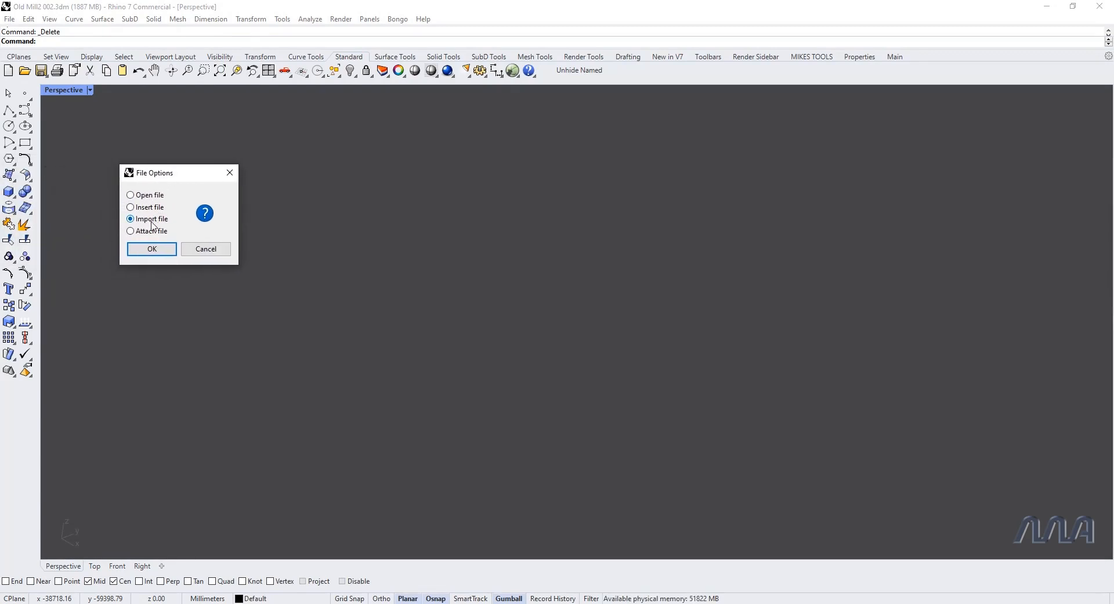
pyautogui.click(160, 248)
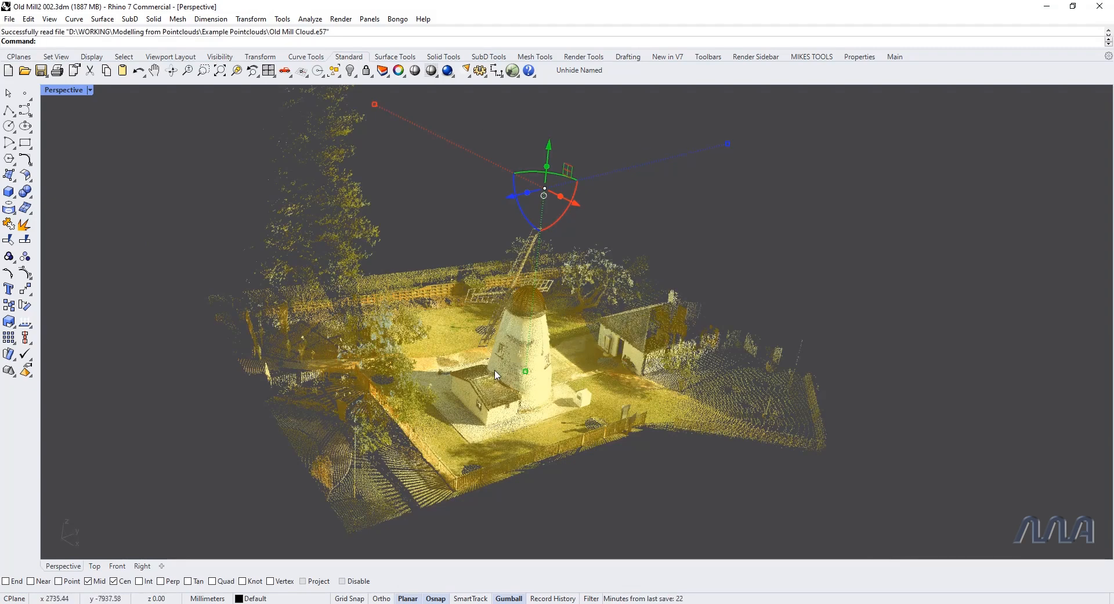
pyautogui.click(927, 205)
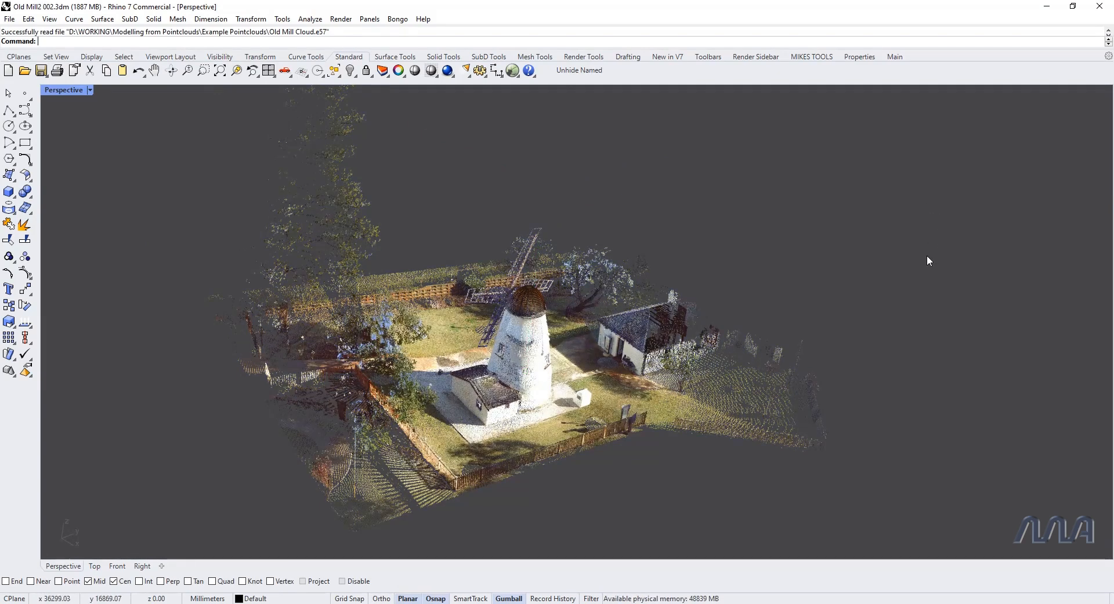
# Step: Examine the imported point cloud of the windmill and its surroundings from several angles and distances
pyautogui.moveTo(613, 438); pyautogui.dragTo(749, 325, button='right')
pyautogui.scroll(5, 875, 427)
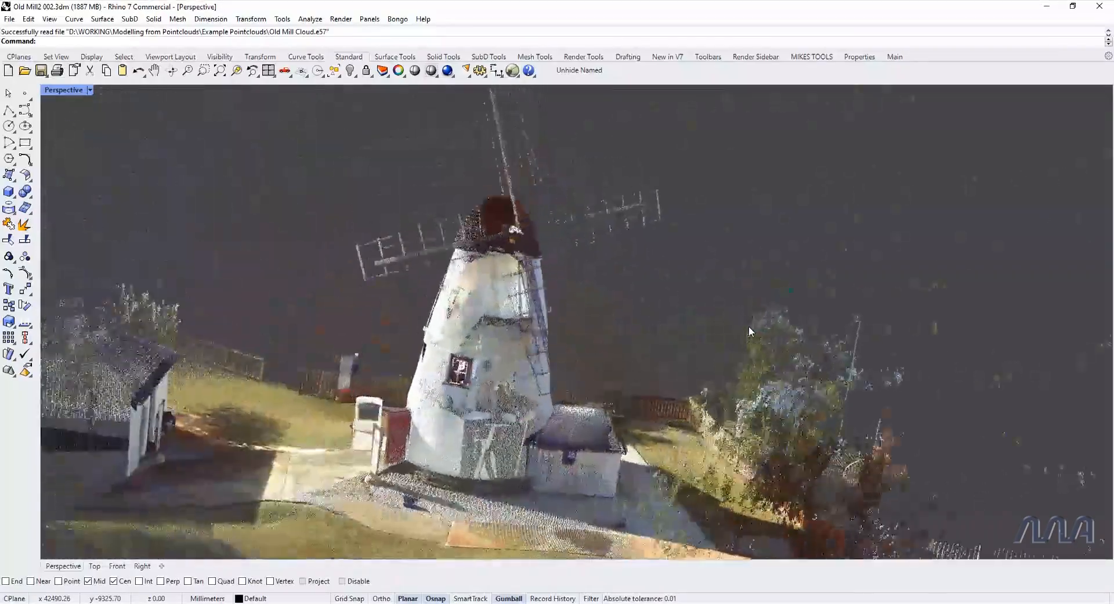
pyautogui.moveTo(742, 325); pyautogui.dragTo(318, 294, button='right')
pyautogui.scroll(5, 266, 284)
pyautogui.scroll(-10, 420, 316)
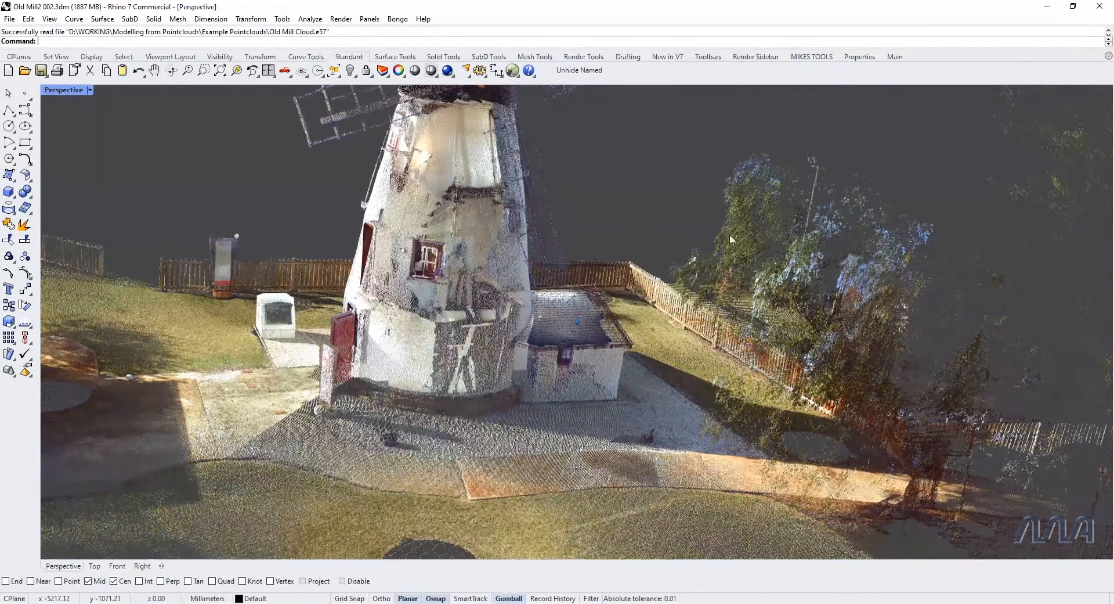
pyautogui.scroll(-10, 606, 221)
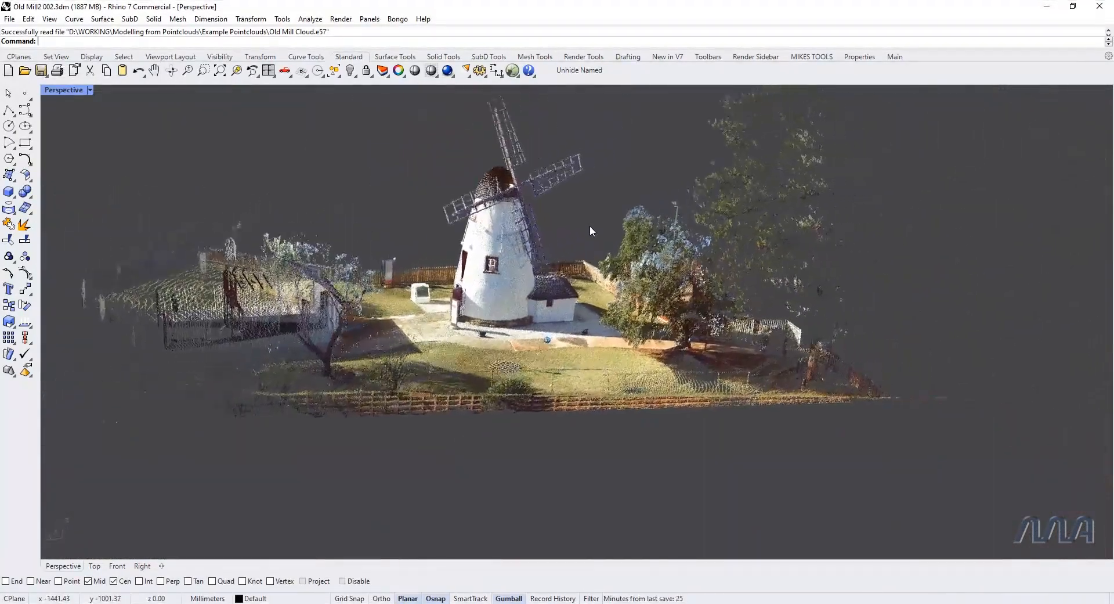
pyautogui.moveTo(590, 226); pyautogui.dragTo(604, 230, button='right')
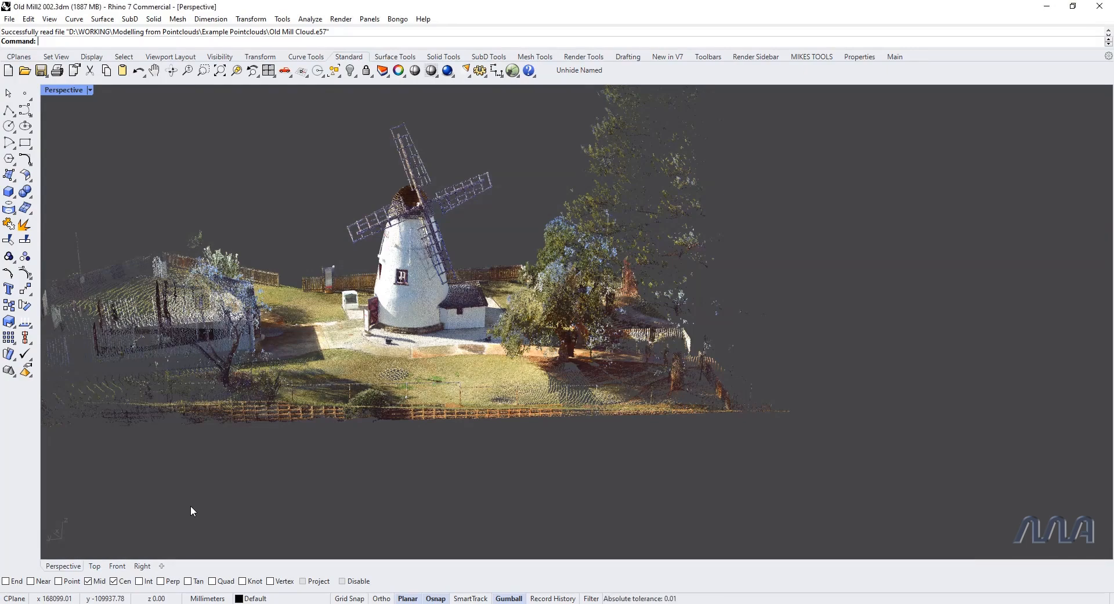
# Step: Add a clipping plane about 39 m wide in the Top view, placed beside the point cloud
pyautogui.hotkey('ctrl', 'F1')
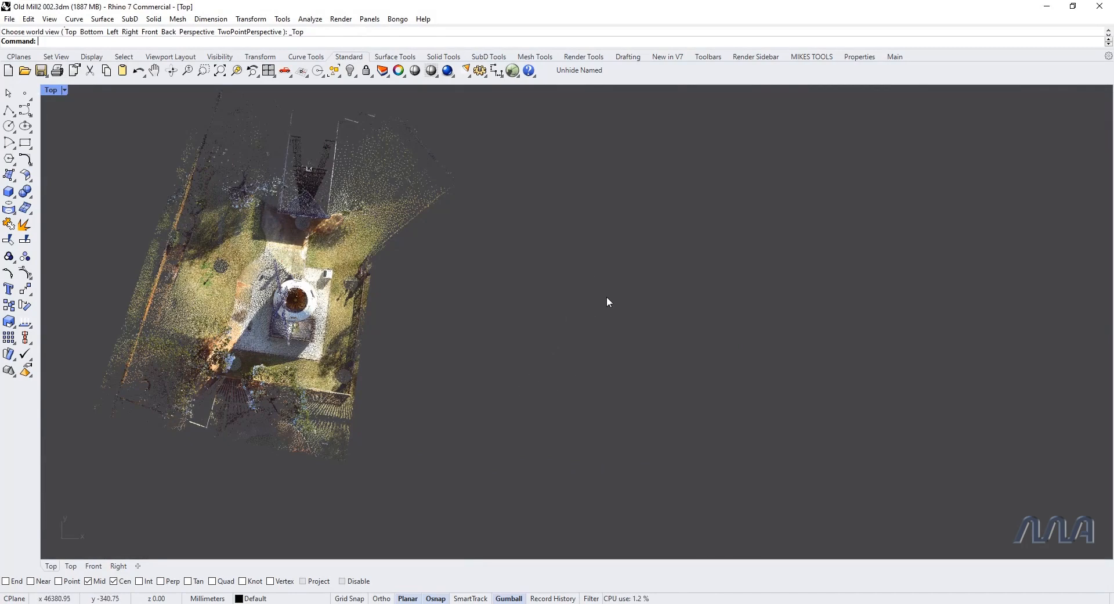
pyautogui.write('ClippingPlane')
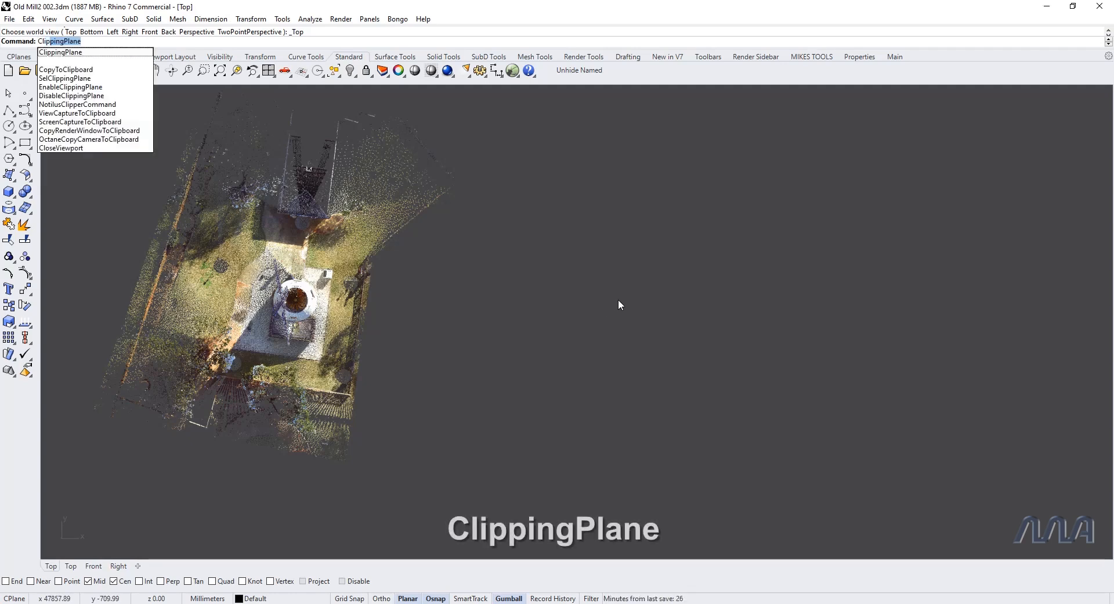
pyautogui.click(93, 54)
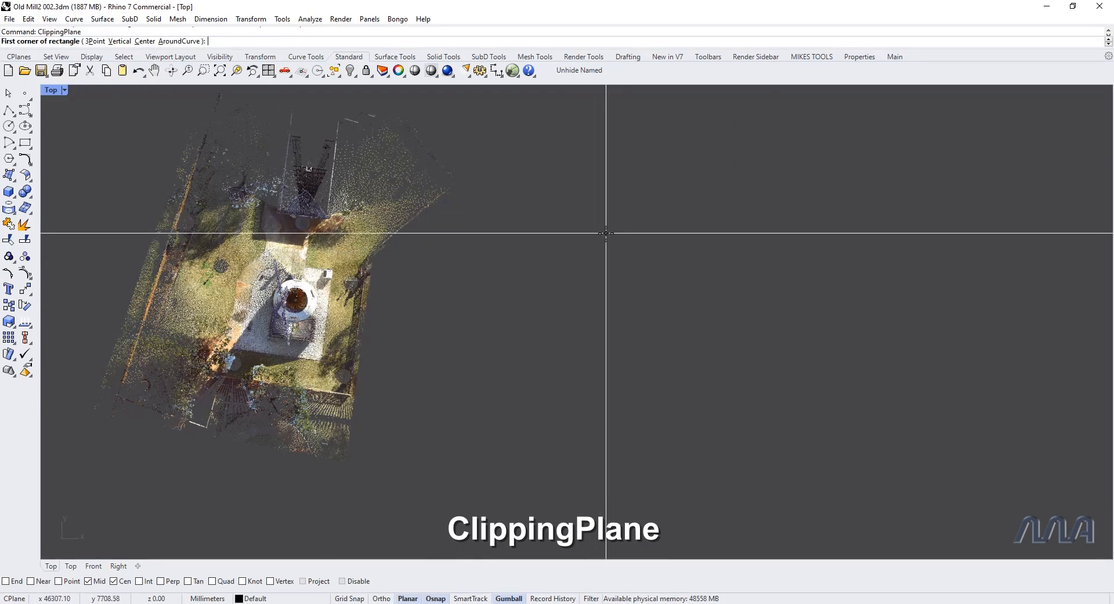
pyautogui.click(591, 206)
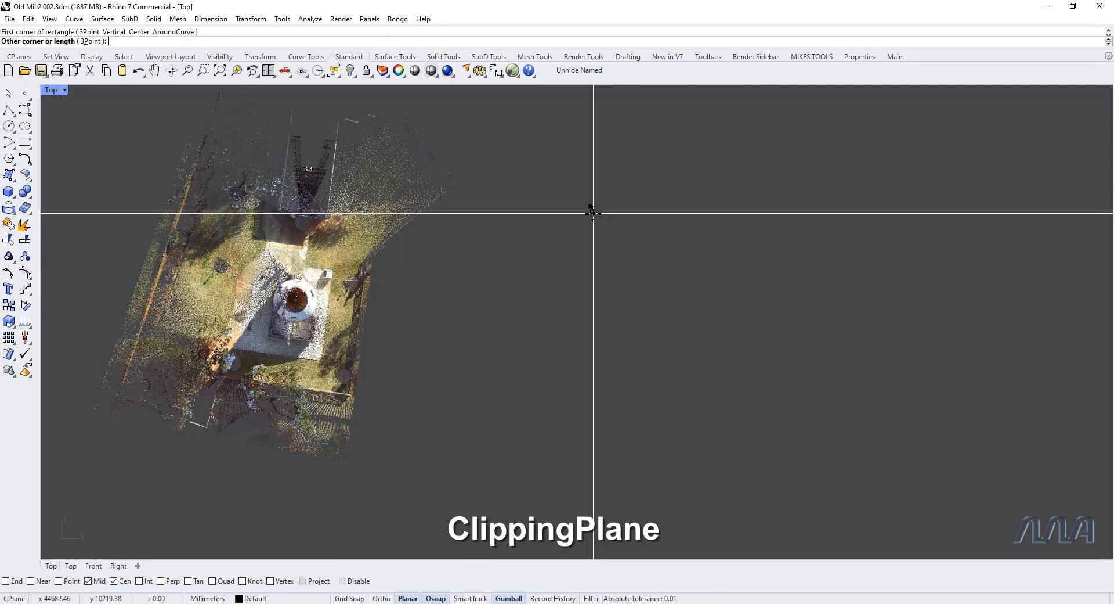
pyautogui.click(899, 478)
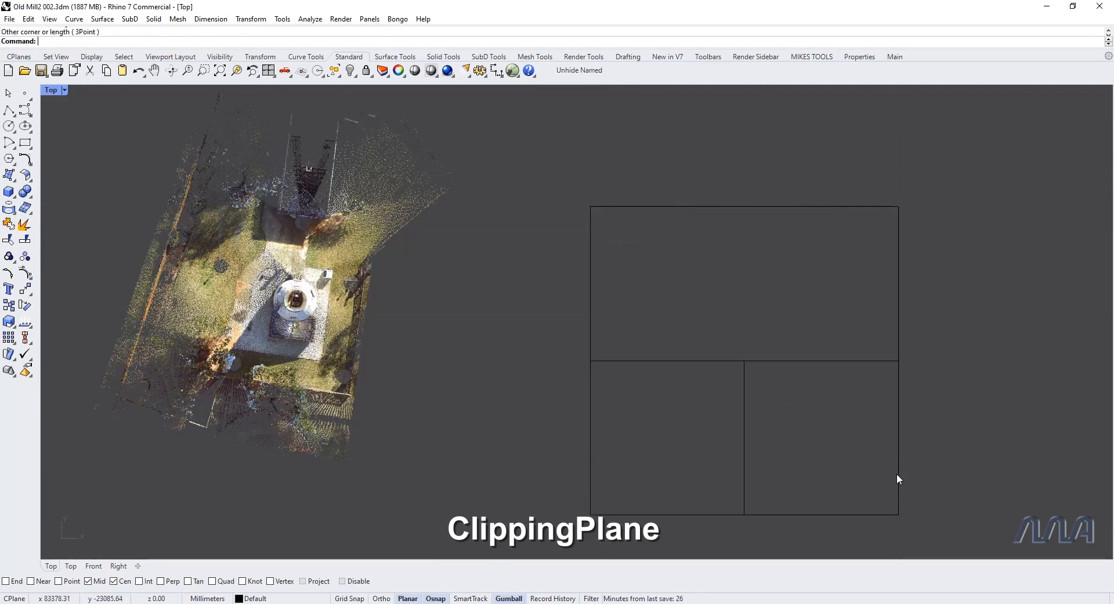
# Step: Switch to the Perspective view and move the clipping plane vertically to cut off the top of the mill tower
pyautogui.click(806, 360)
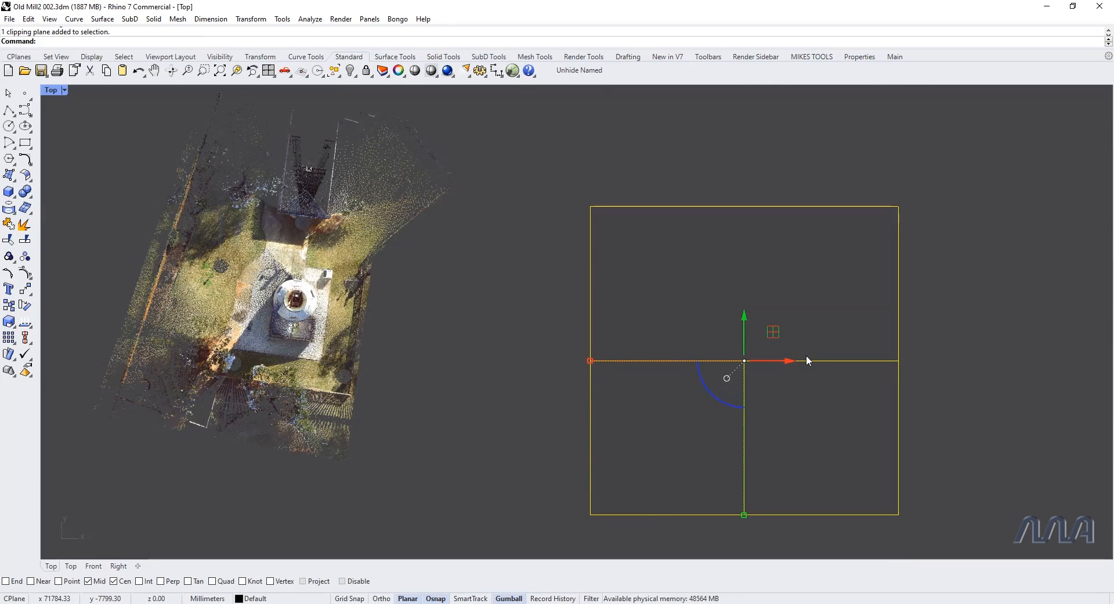
pyautogui.write('p')
pyautogui.press('Return')
pyautogui.moveTo(806, 361); pyautogui.dragTo(323, 240, button='right')
pyautogui.moveTo(832, 346); pyautogui.dragTo(611, 333)
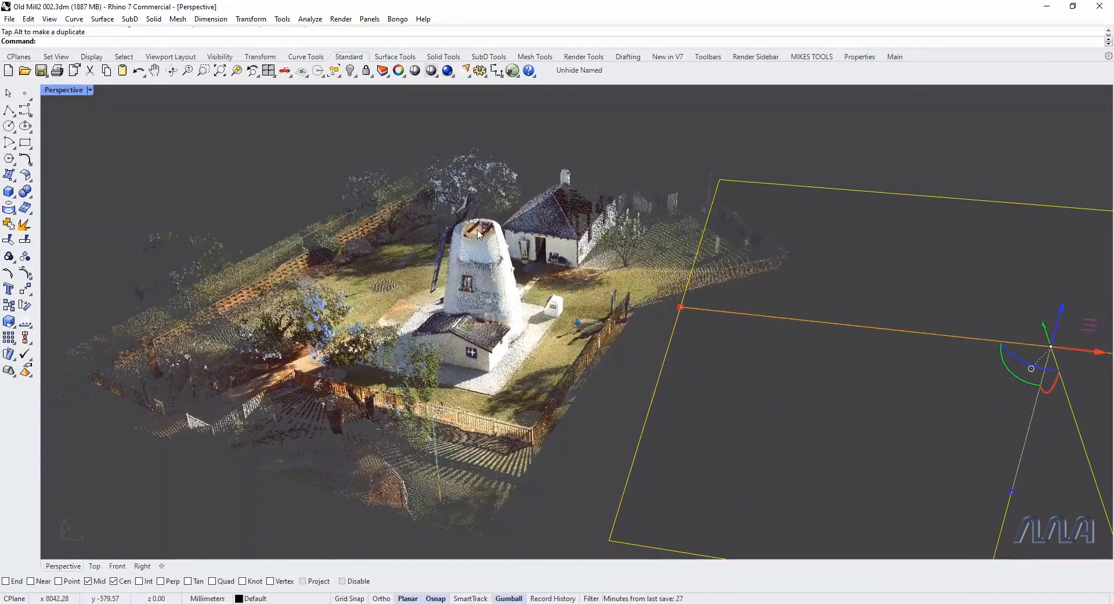
pyautogui.scroll(-6, 472, 235)
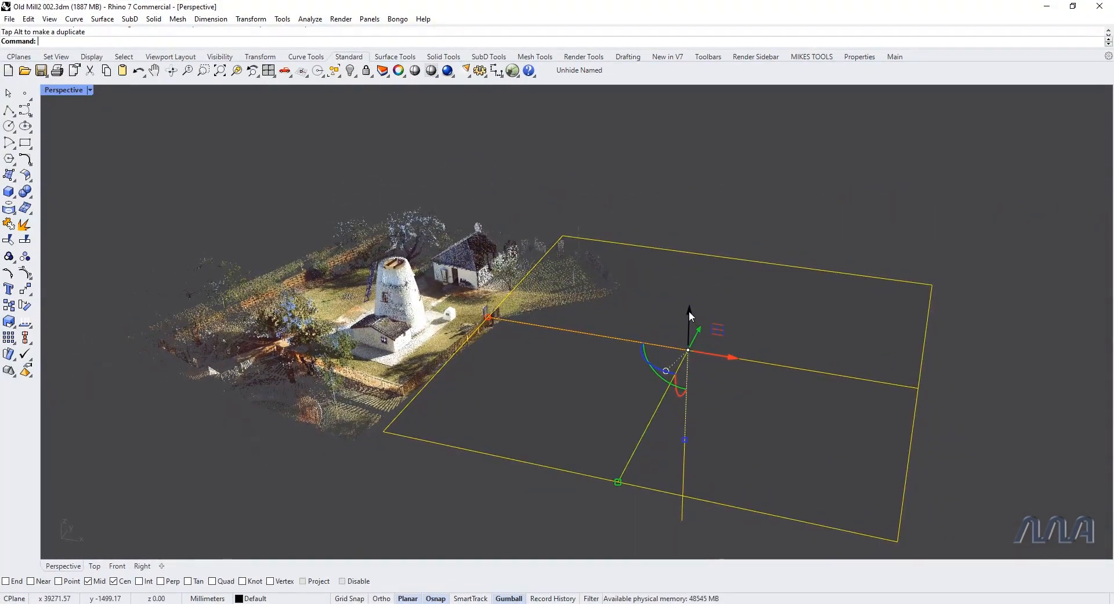
pyautogui.moveTo(689, 311)
pyautogui.mouseDown()
pyautogui.moveTo(689, 408)
pyautogui.moveTo(688, 319)
pyautogui.mouseUp()
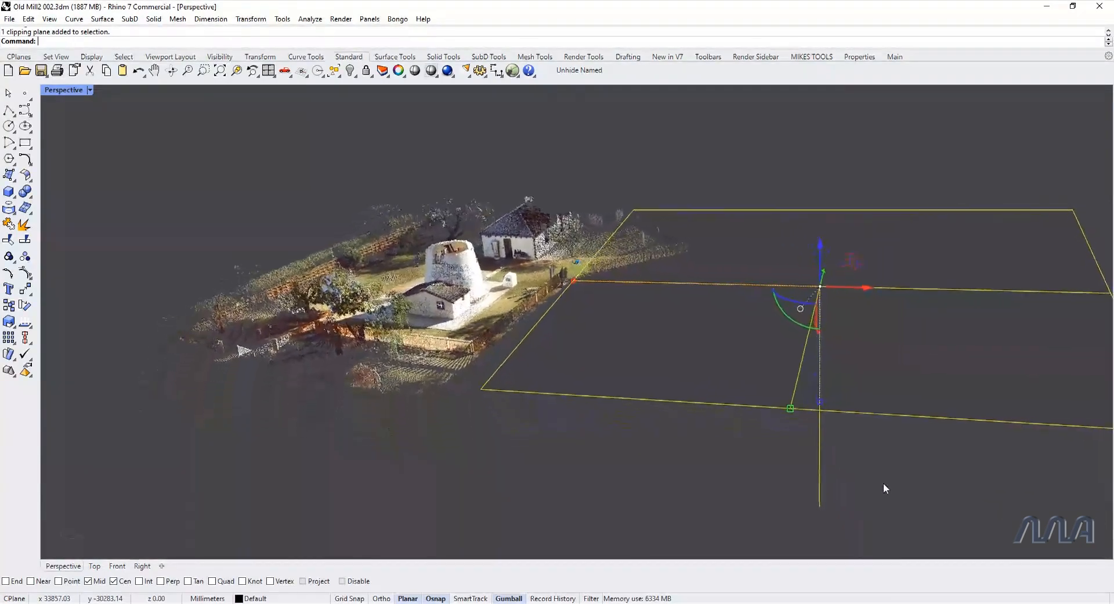
# Step: Reselect the clipping plane and lower it further to cut the tower just above the annex roof
pyautogui.click(876, 452)
pyautogui.click(824, 471)
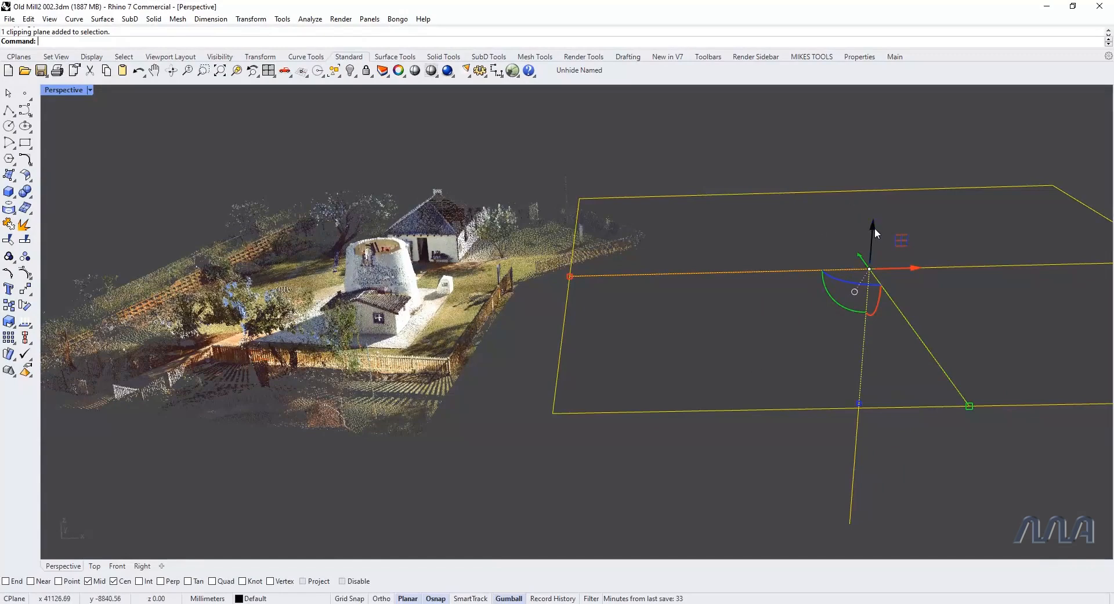
pyautogui.moveTo(874, 228); pyautogui.dragTo(843, 271)
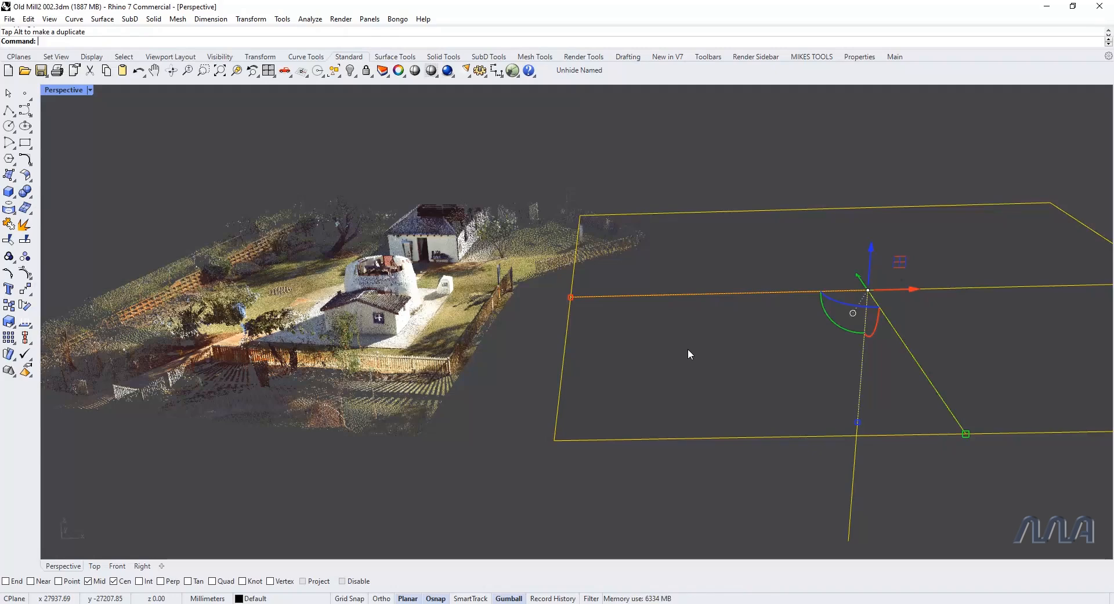
# Step: Duplicate the clipping plane in place and lower the copy slightly beneath the original
pyautogui.hotkey('ctrl', 'c')
pyautogui.hotkey('ctrl', 'v')
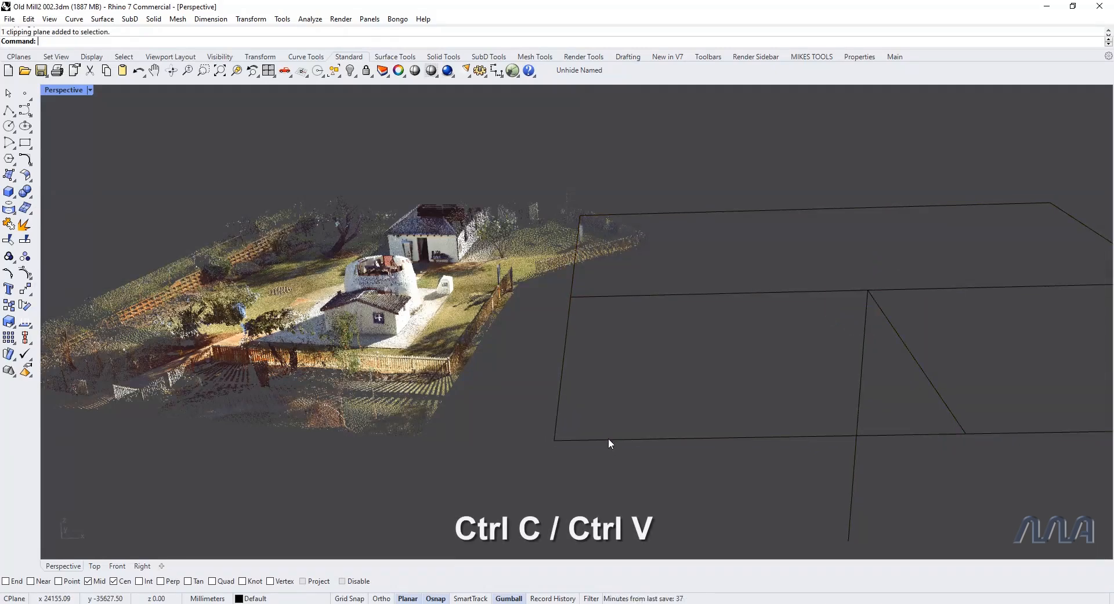
pyautogui.moveTo(611, 476); pyautogui.dragTo(584, 436)
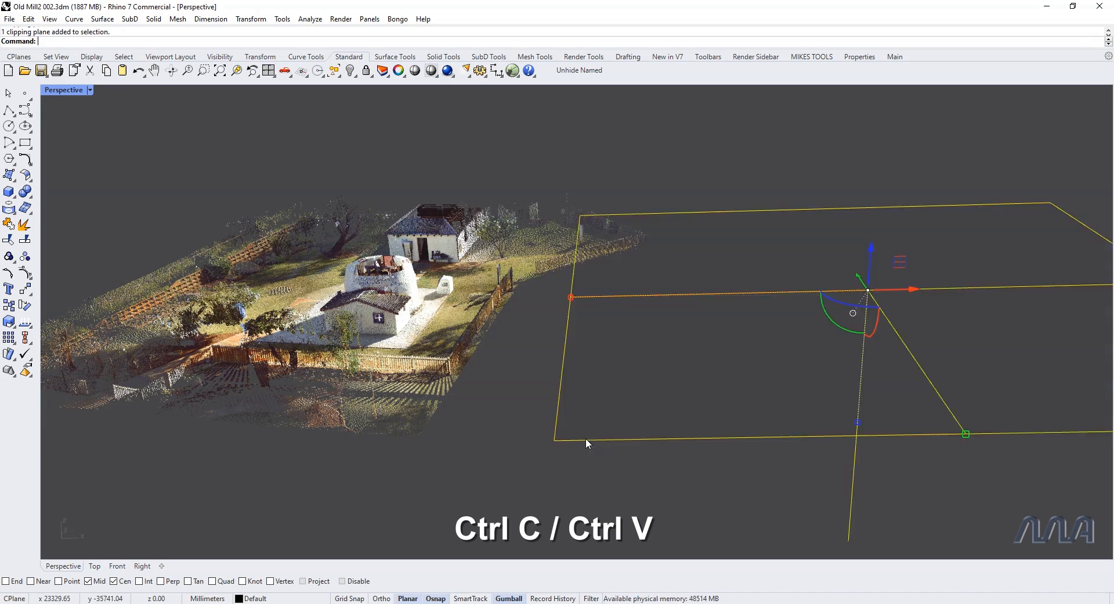
pyautogui.hotkey('ctrl', 'c')
pyautogui.hotkey('ctrl', 'v')
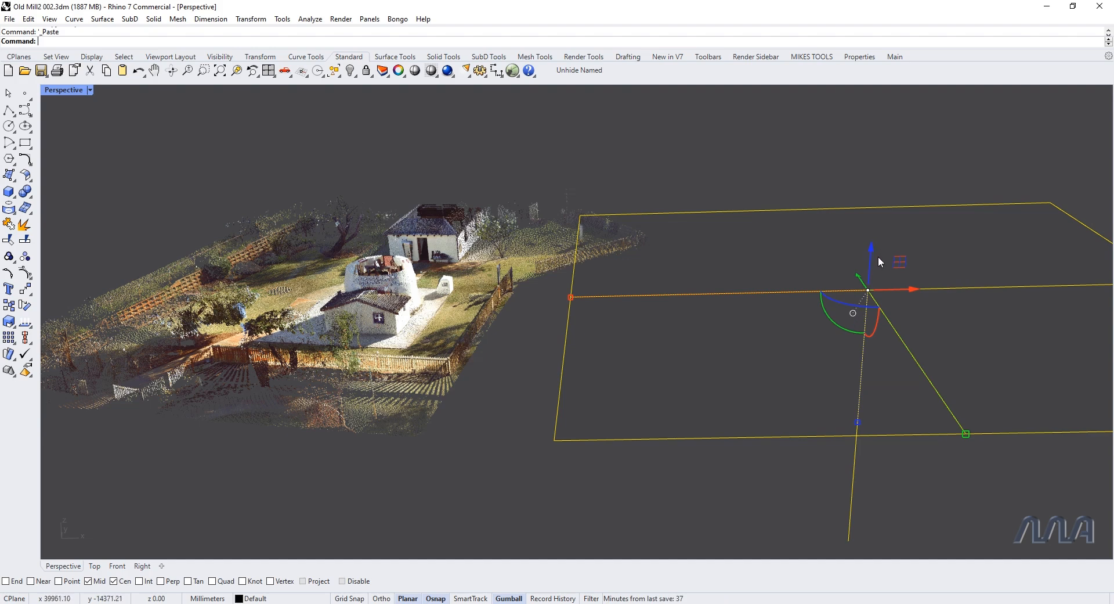
pyautogui.moveTo(872, 245)
pyautogui.mouseDown()
pyautogui.moveTo(872, 235)
pyautogui.moveTo(872, 255)
pyautogui.mouseUp()
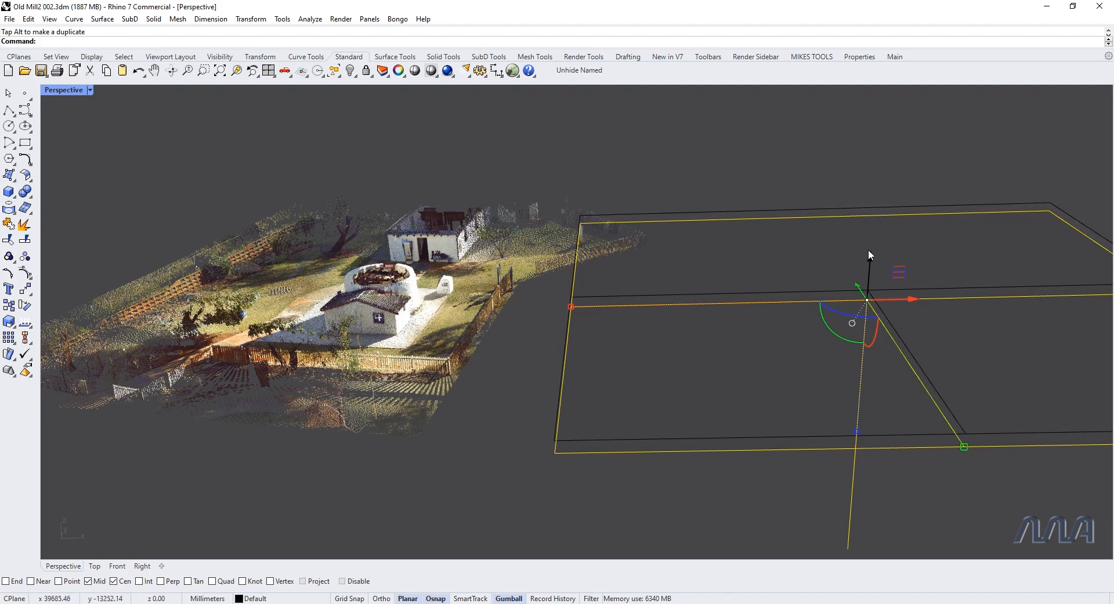
# Step: Flip the lower clipping plane's direction to isolate the slice of point cloud between the two planes
pyautogui.write('Flip')
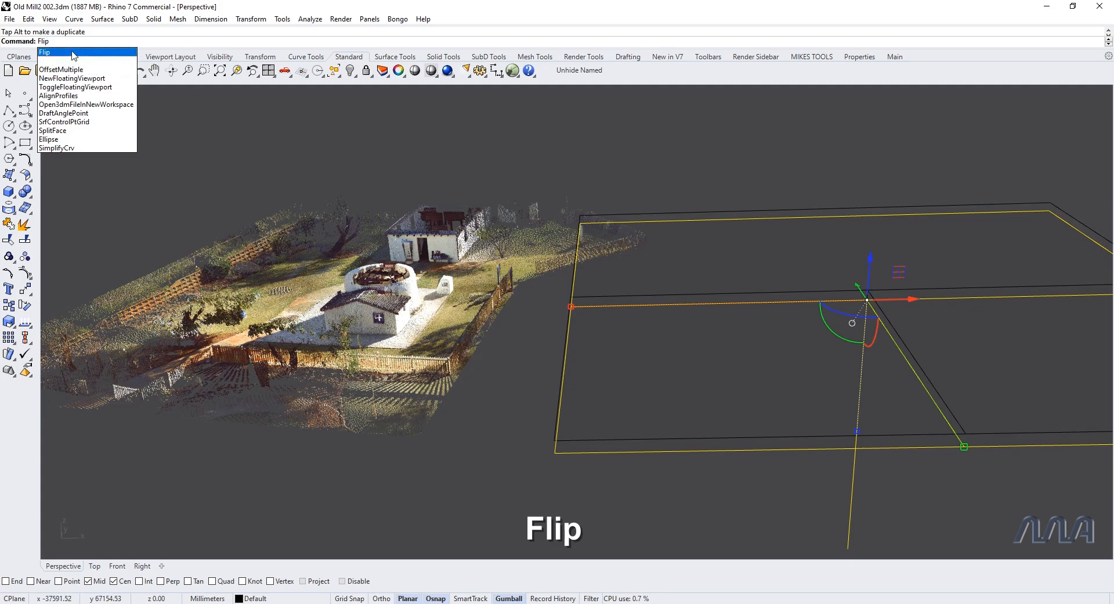
pyautogui.press('Return')
pyautogui.click(897, 173)
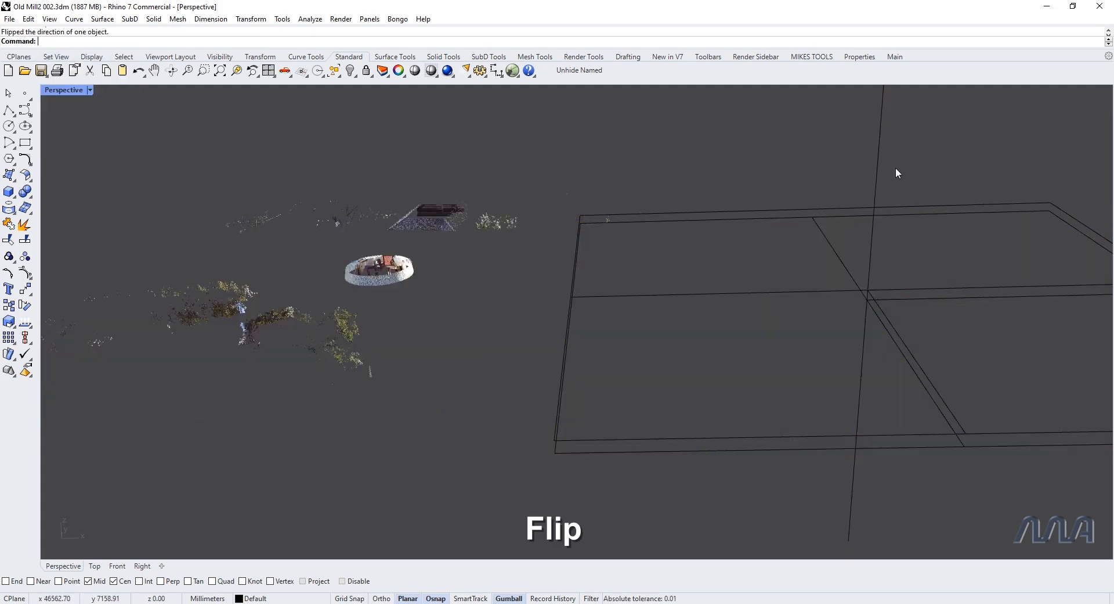
pyautogui.click(877, 169)
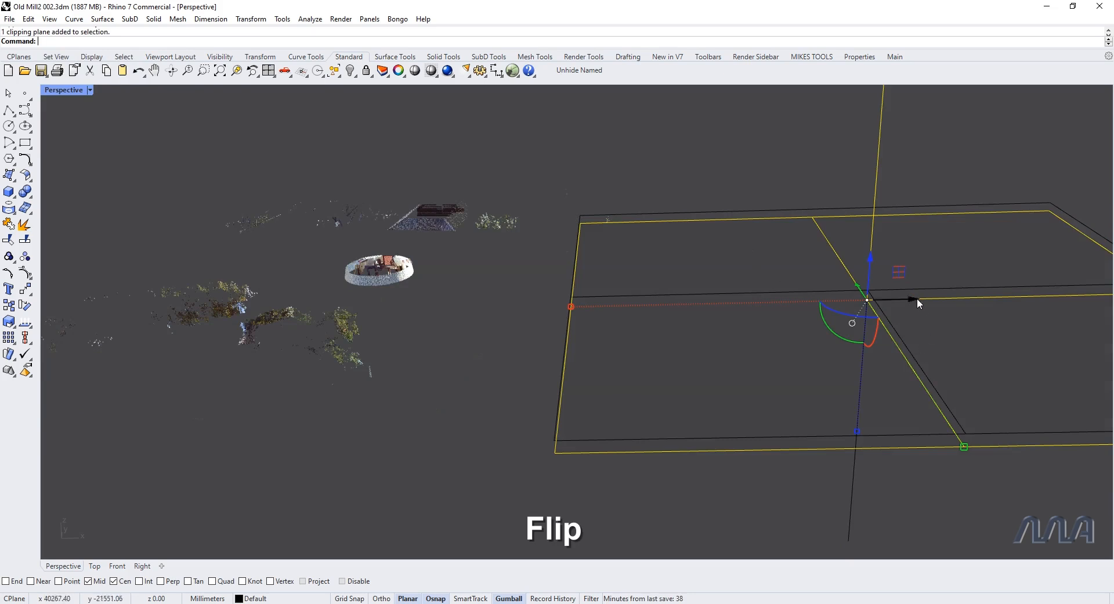
pyautogui.click(852, 507)
pyautogui.click(874, 217)
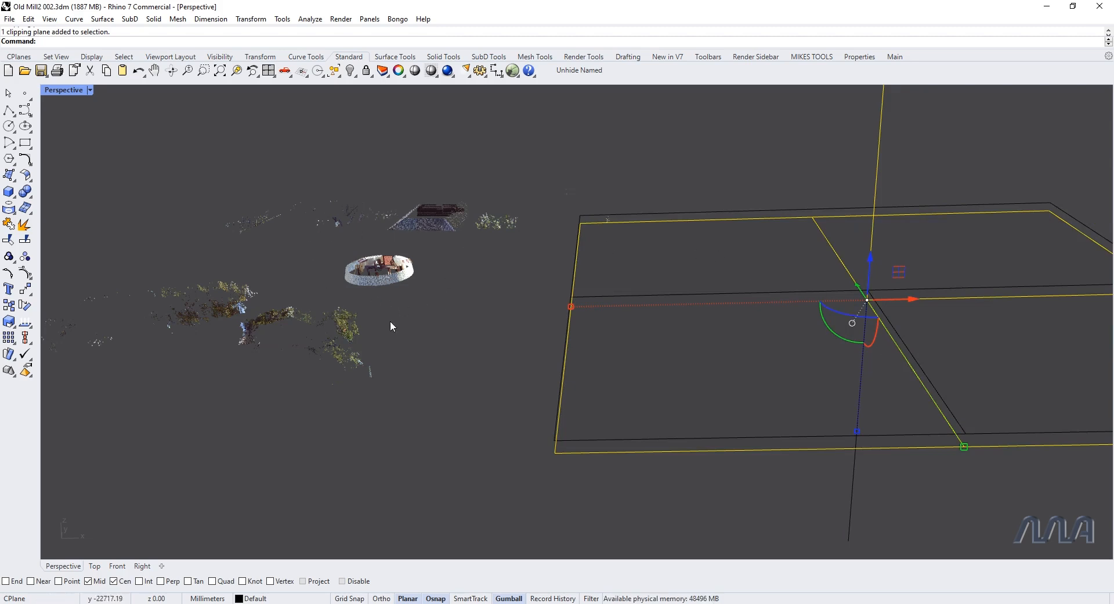
# Step: Raise both clipping planes together and lower the upper one close to the other to thin the slice
pyautogui.moveTo(778, 489); pyautogui.dragTo(722, 420)
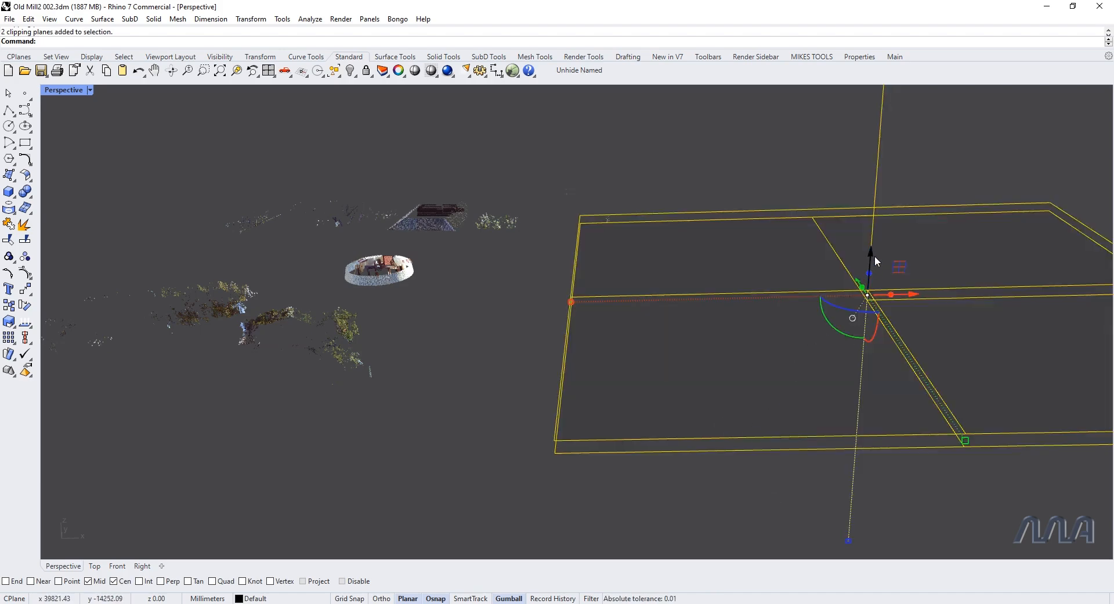
pyautogui.moveTo(873, 251)
pyautogui.mouseDown()
pyautogui.moveTo(878, 197)
pyautogui.moveTo(868, 331)
pyautogui.moveTo(862, 229)
pyautogui.moveTo(861, 242)
pyautogui.mouseUp()
pyautogui.click(793, 174)
pyautogui.click(805, 197)
pyautogui.moveTo(871, 237); pyautogui.dragTo(874, 251)
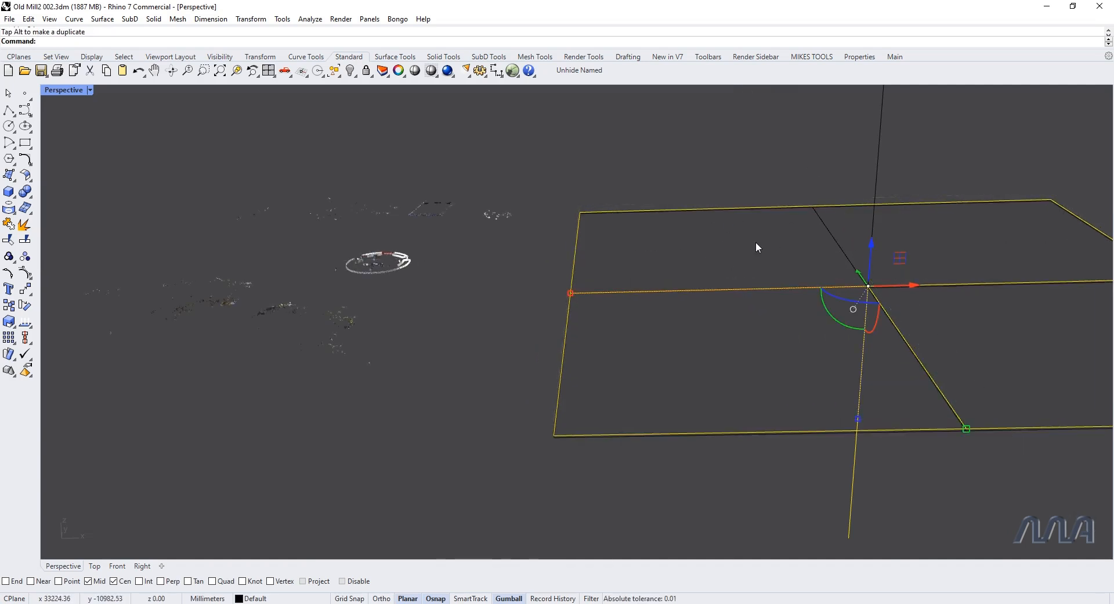
pyautogui.click(775, 340)
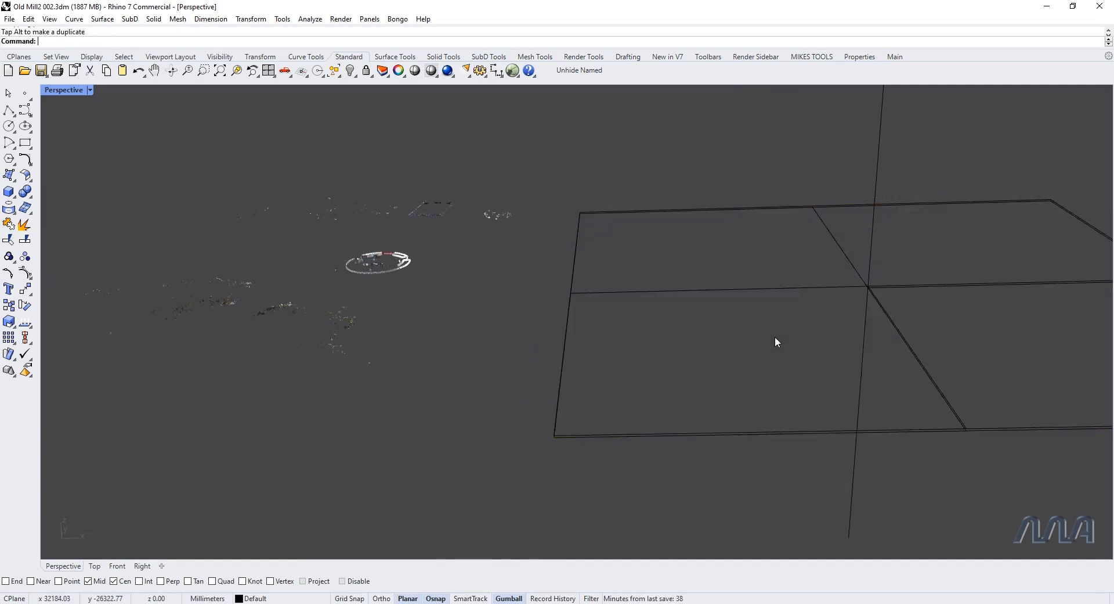
# Step: Shift both clipping planes together horizontally nearer to the point cloud, keeping them clear of the mill
pyautogui.moveTo(749, 478); pyautogui.dragTo(706, 390)
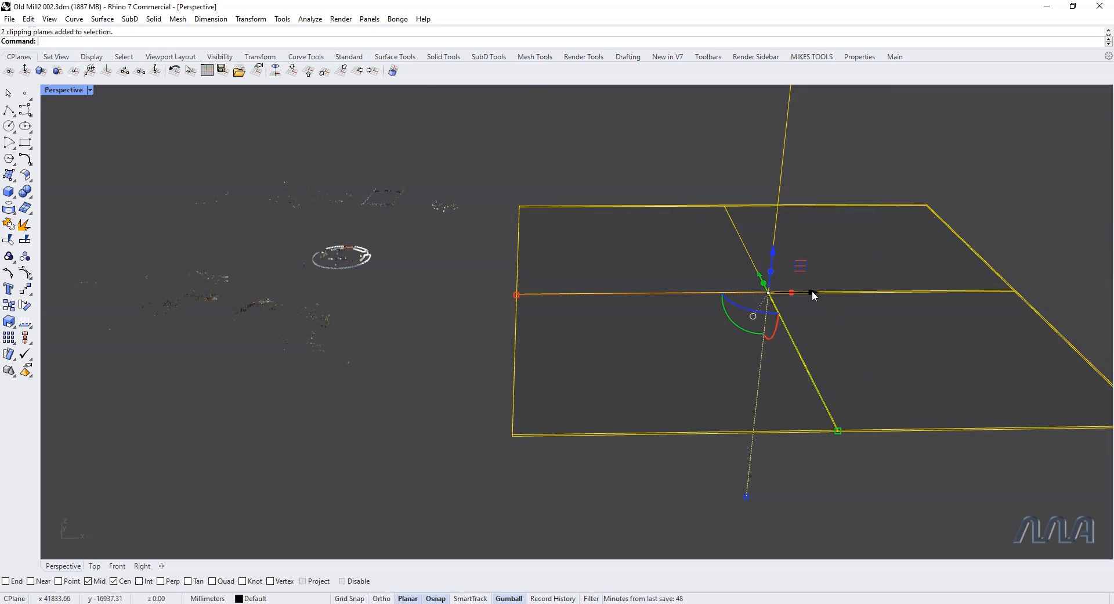
pyautogui.moveTo(811, 294); pyautogui.dragTo(722, 298)
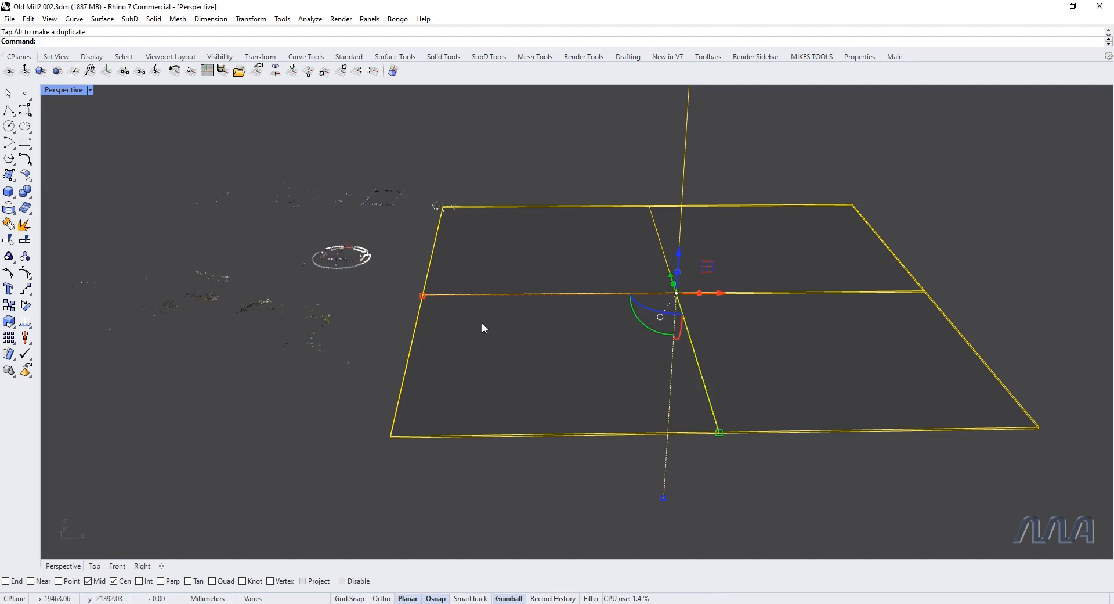
pyautogui.moveTo(719, 292); pyautogui.dragTo(773, 293)
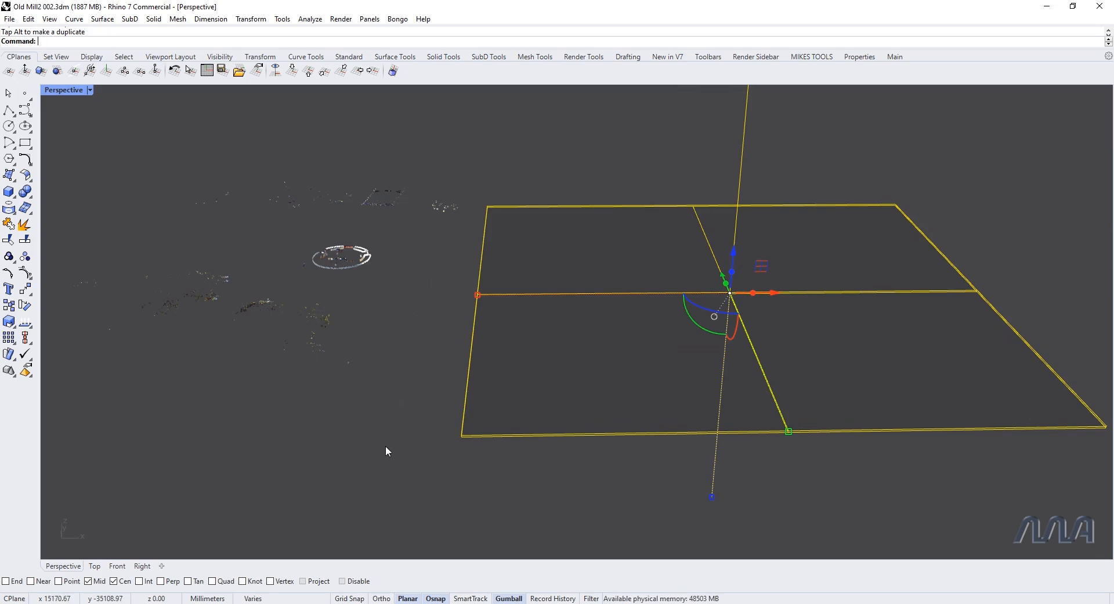
pyautogui.press('Escape')
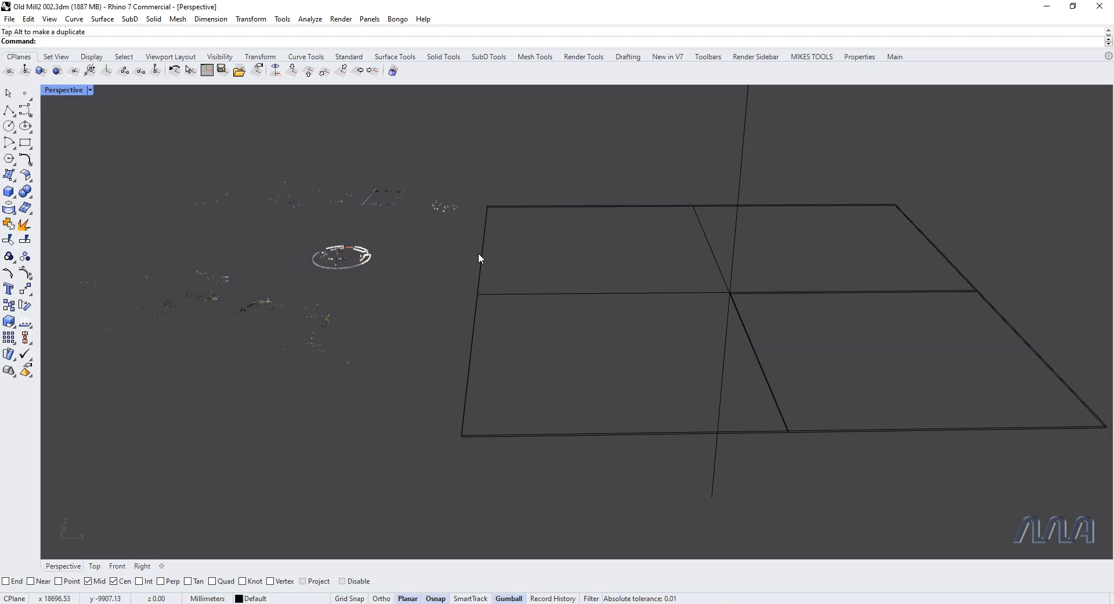
# Step: In the top view, draw a rectangle between opposite corners of the clipping plane outline using End snaps
pyautogui.hotkey('ctrl', 'F1')
pyautogui.scroll(-2, 478, 252)
pyautogui.scroll(-2, 462, 266)
pyautogui.moveTo(621, 248); pyautogui.dragTo(584, 300, button='right')
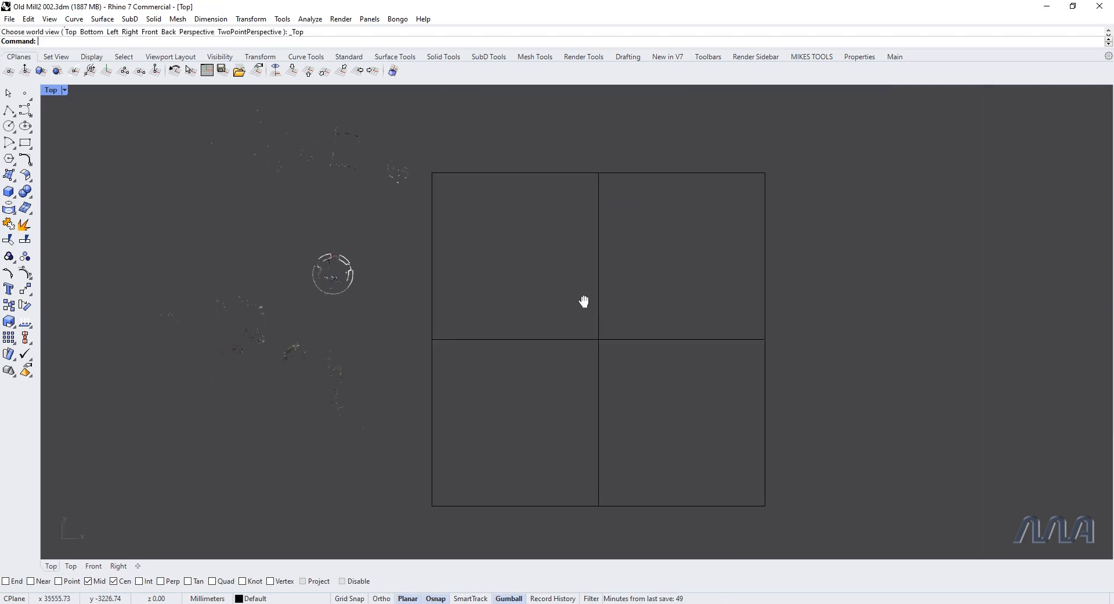
pyautogui.click(25, 142)
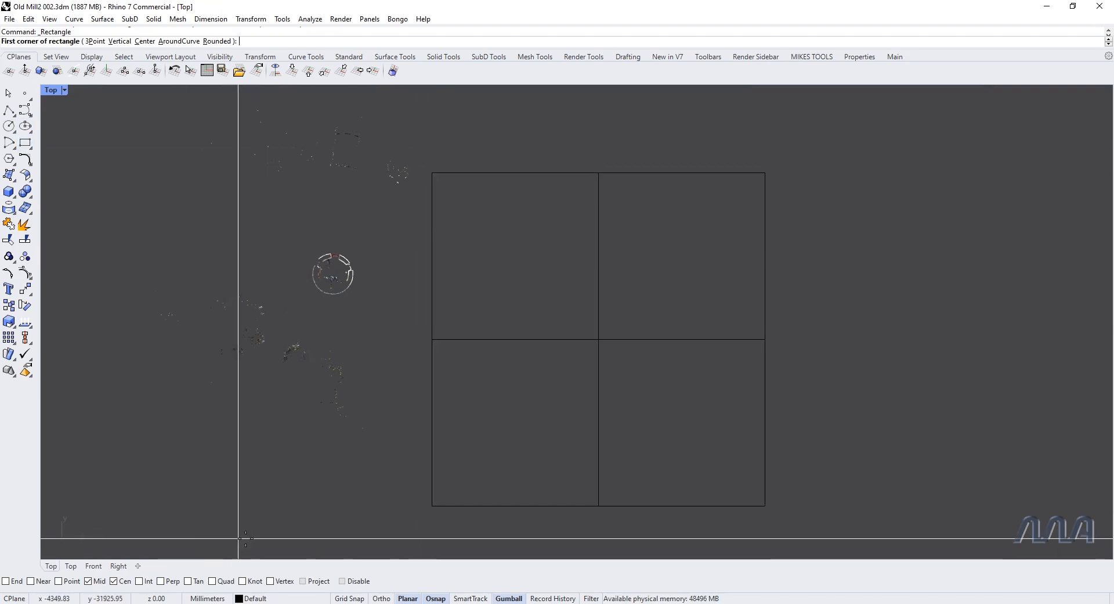
pyautogui.click(7, 581)
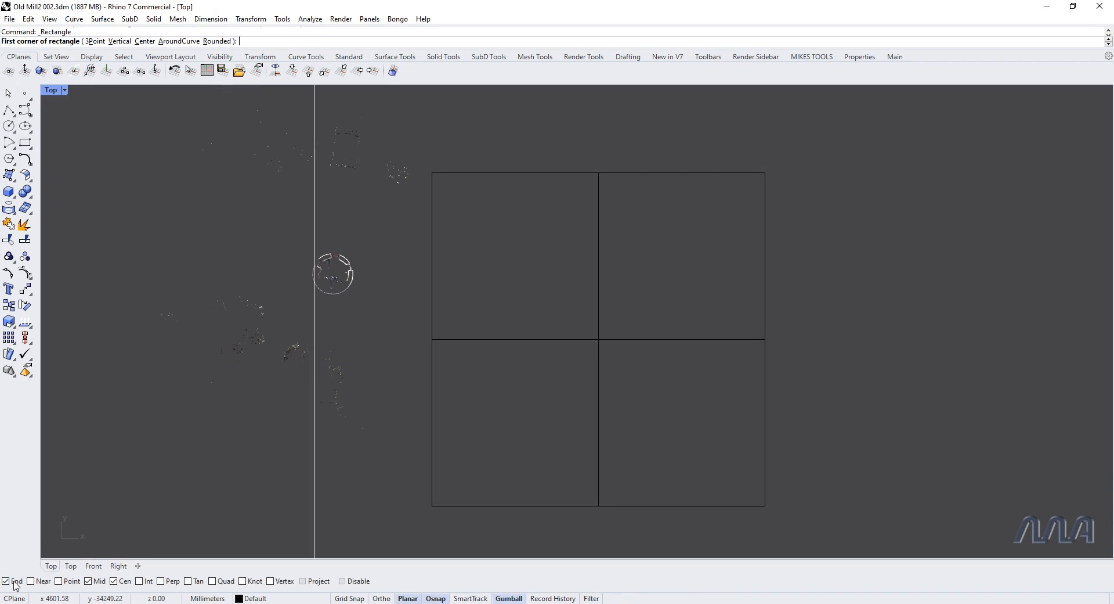
pyautogui.click(432, 173)
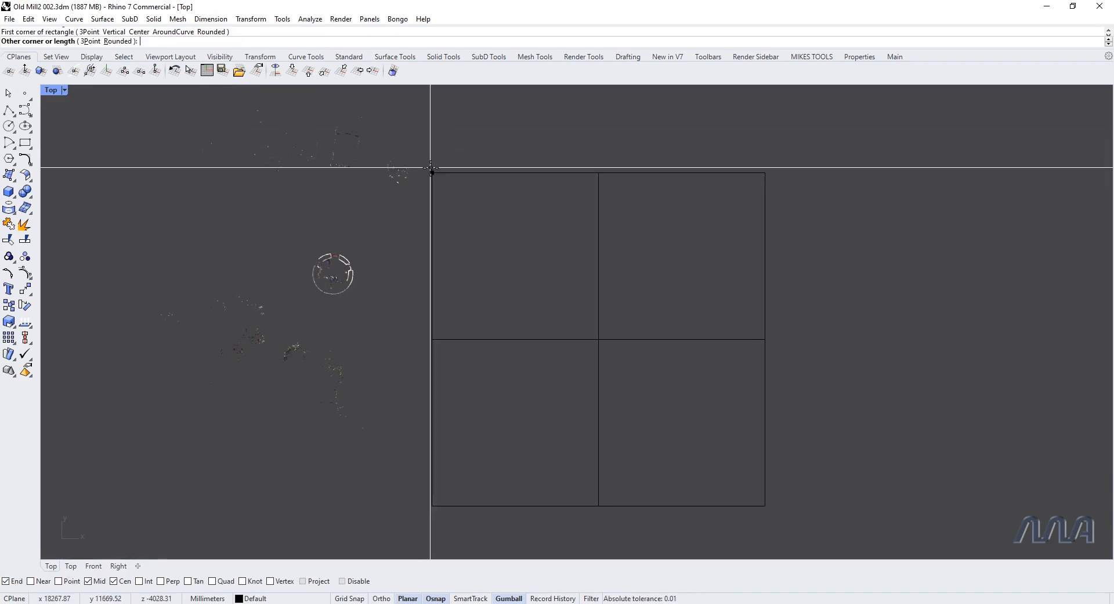
pyautogui.click(763, 505)
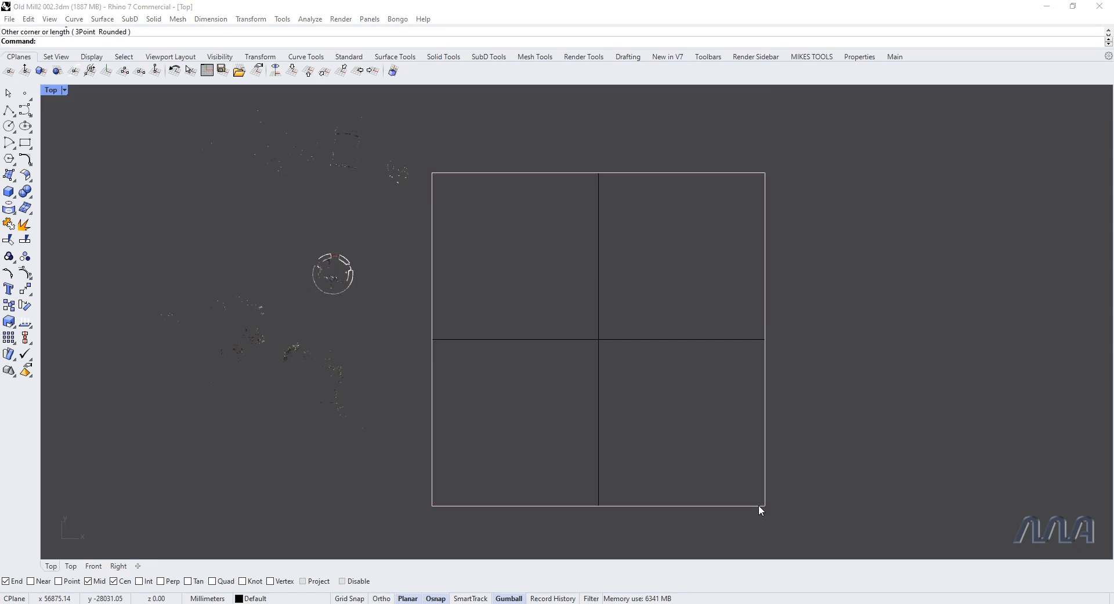
# Step: In the front view, lower the rectangle vertically until it lies midway between the two clipping planes
pyautogui.click(758, 504)
pyautogui.click(806, 540)
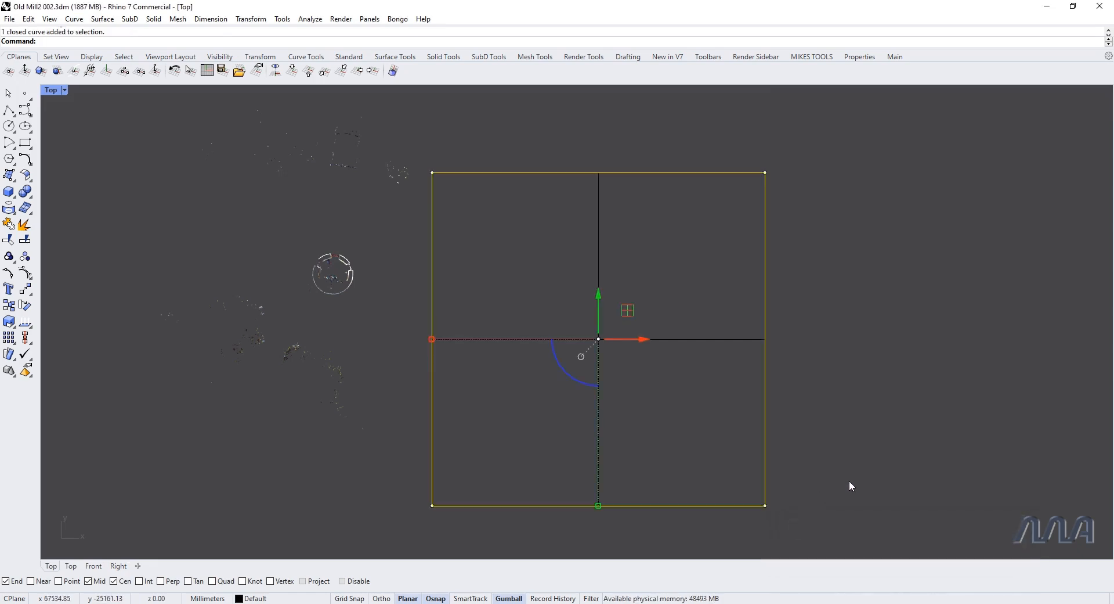
pyautogui.hotkey('ctrl', 'F2')
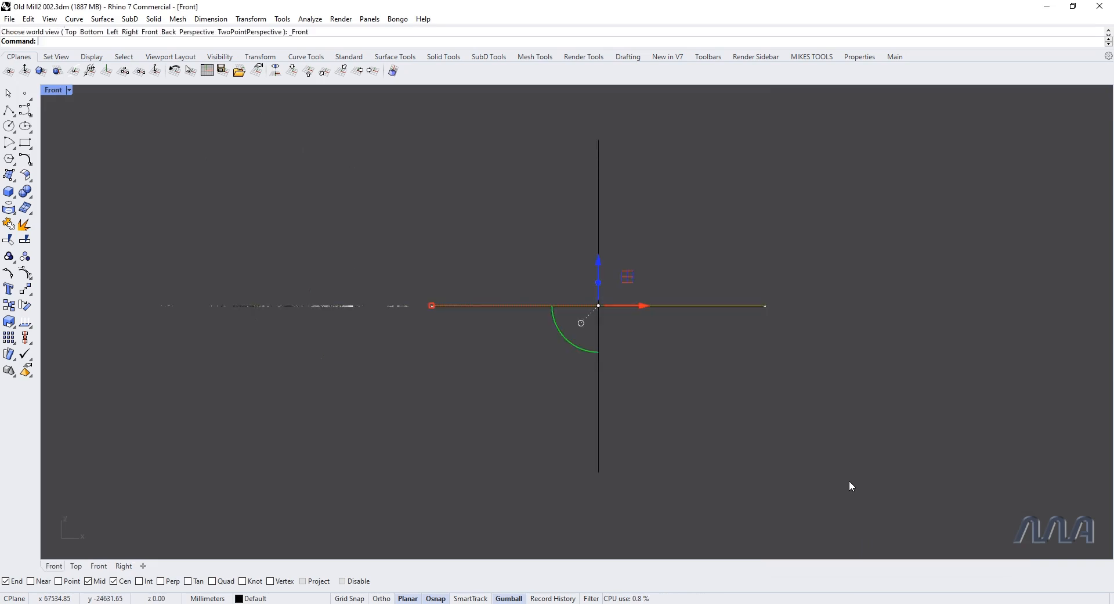
pyautogui.scroll(6, 535, 296)
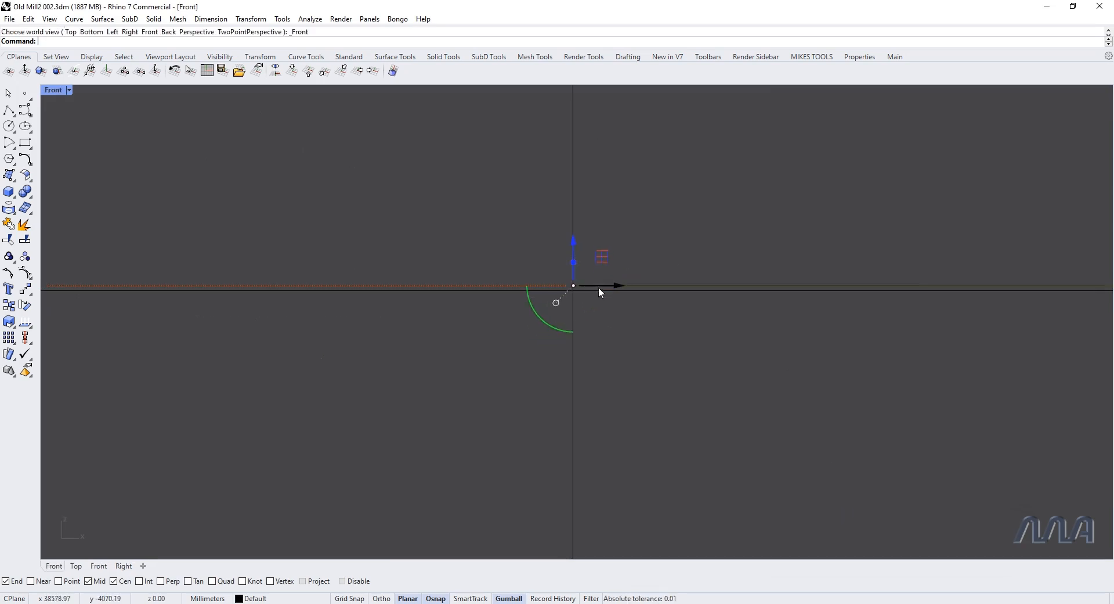
pyautogui.scroll(3, 574, 281)
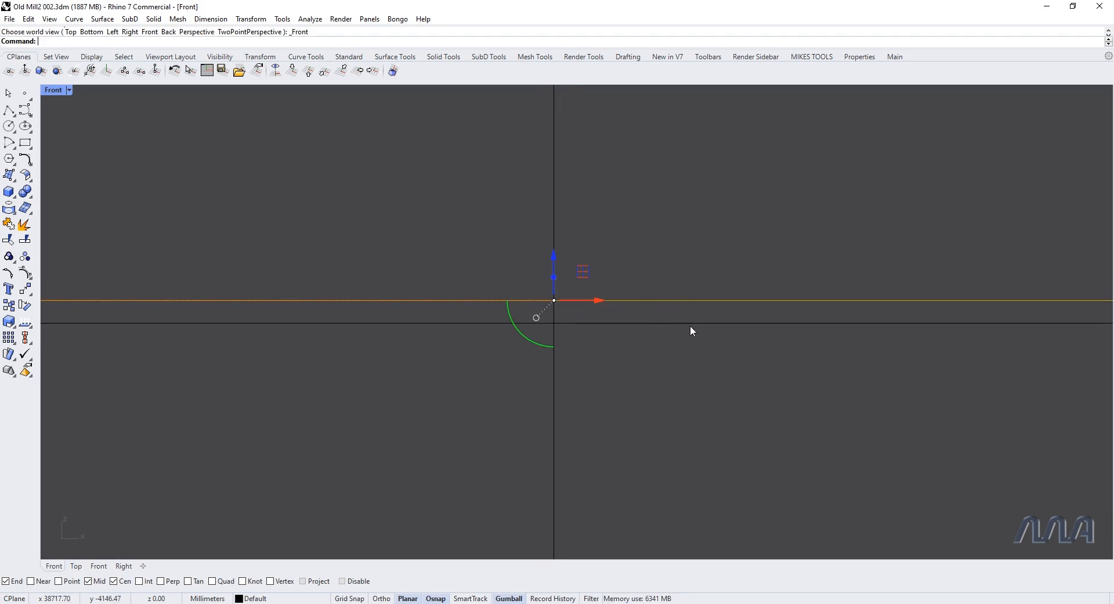
pyautogui.moveTo(555, 258); pyautogui.dragTo(554, 268)
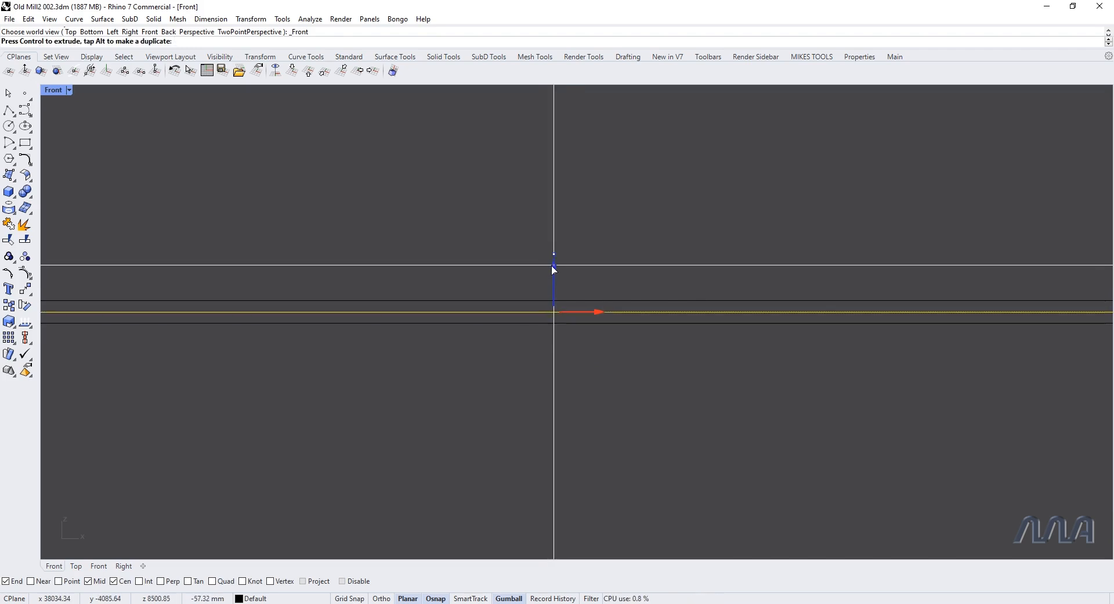
pyautogui.moveTo(554, 269); pyautogui.dragTo(554, 269)
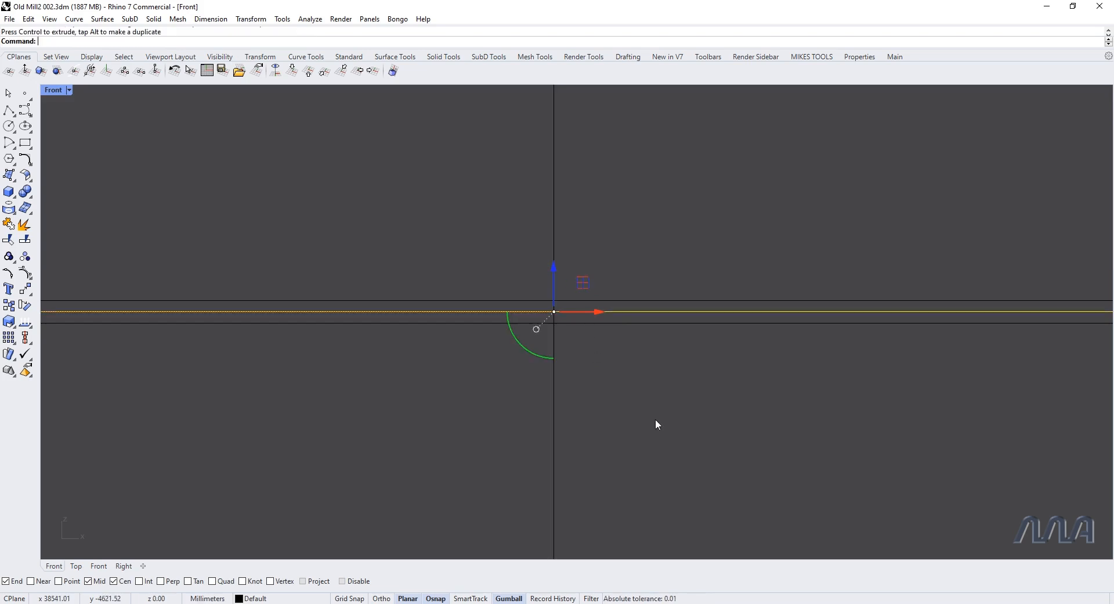
# Step: Attach a mobile construction plane to the rectangle with its origin at the lower-left corner, the default X axis and Automatic=Yes
pyautogui.write('vt')
pyautogui.press('Return')
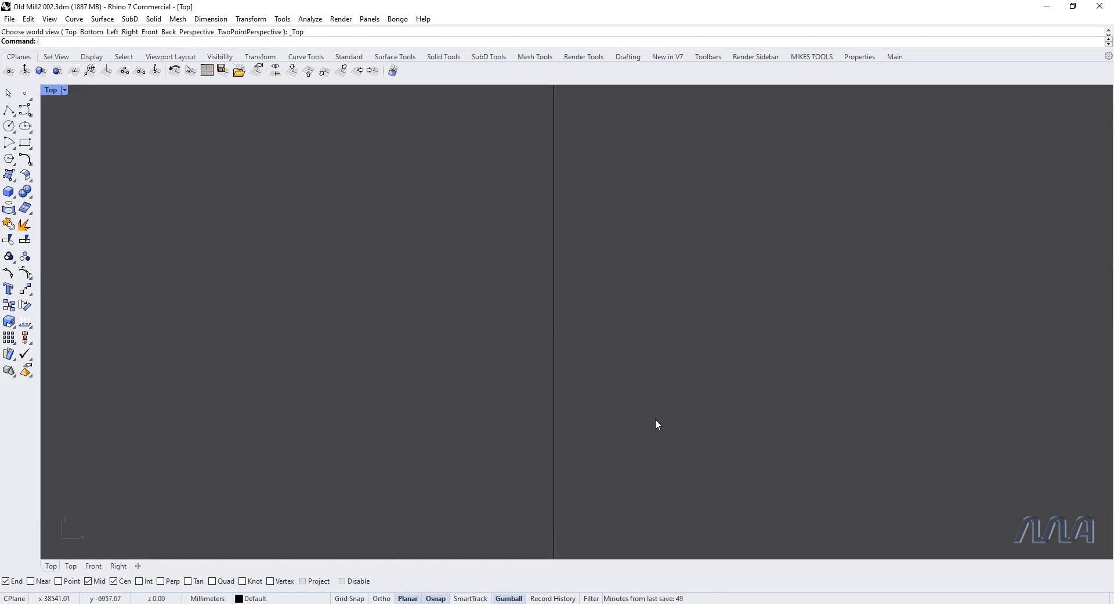
pyautogui.scroll(-10, 536, 426)
pyautogui.scroll(-14, 536, 427)
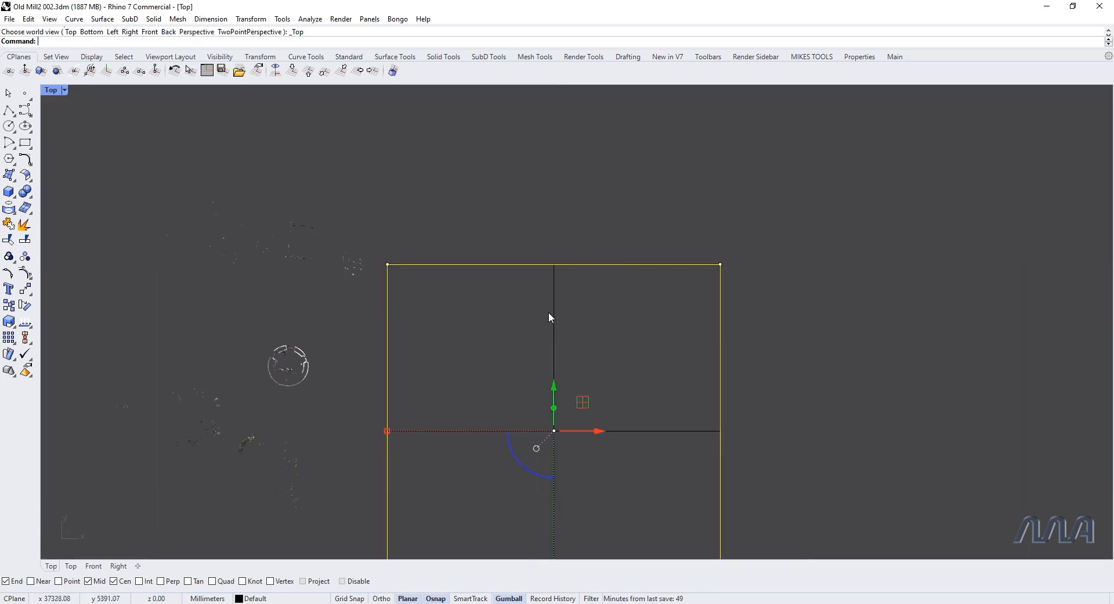
pyautogui.moveTo(499, 425); pyautogui.dragTo(510, 345, button='right')
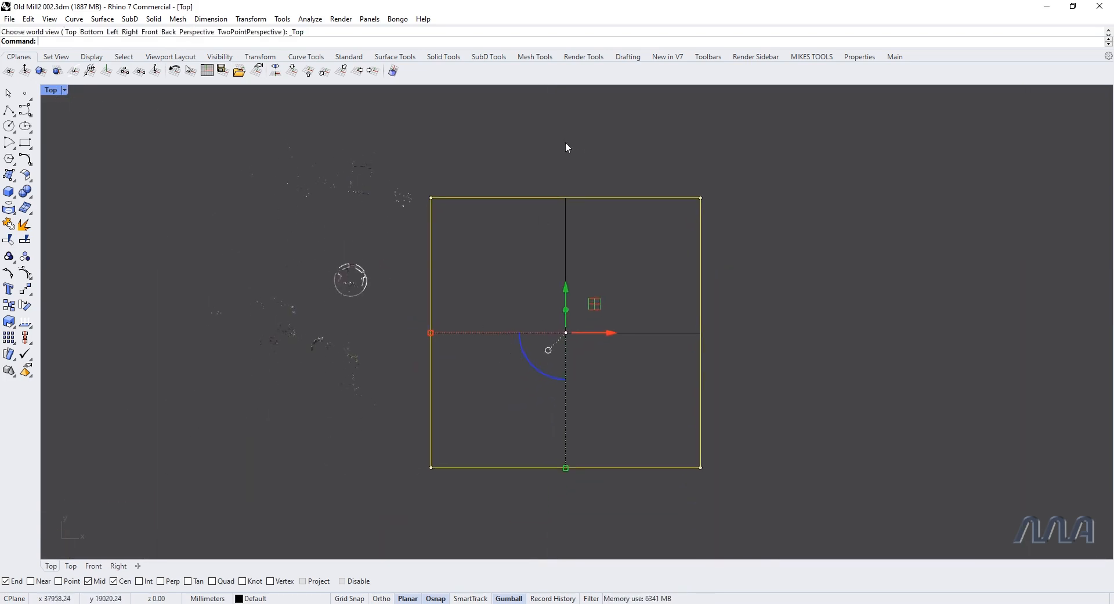
pyautogui.click(393, 71)
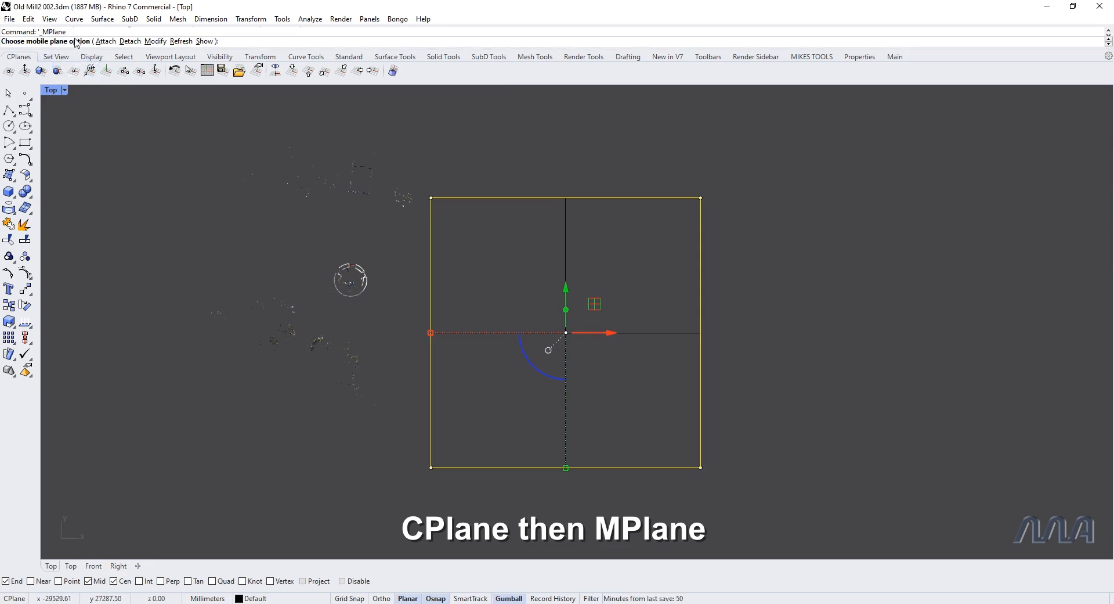
pyautogui.click(106, 41)
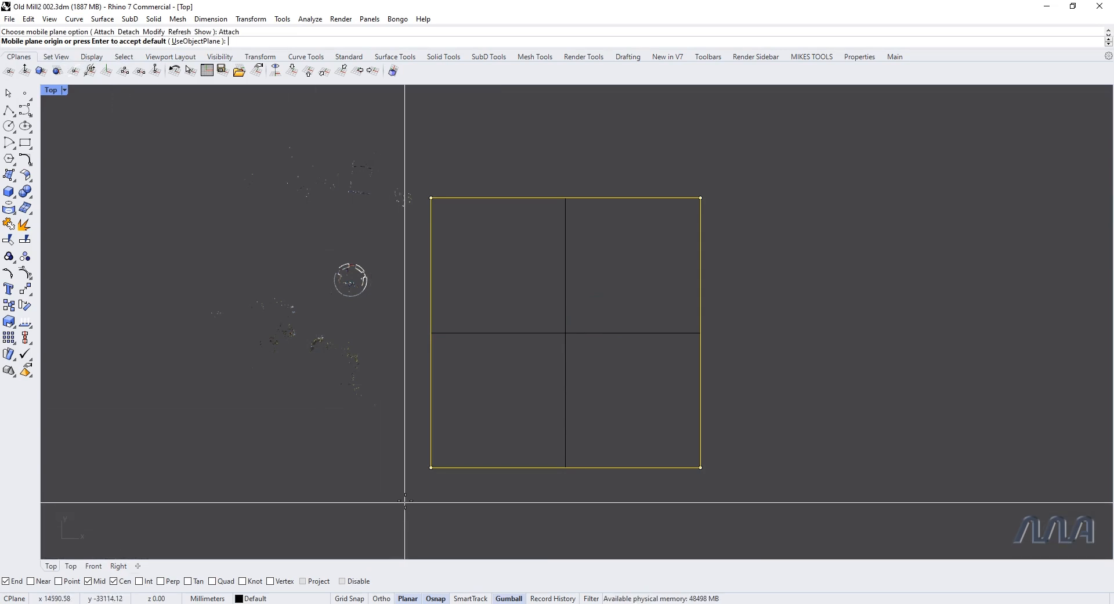
pyautogui.click(430, 466)
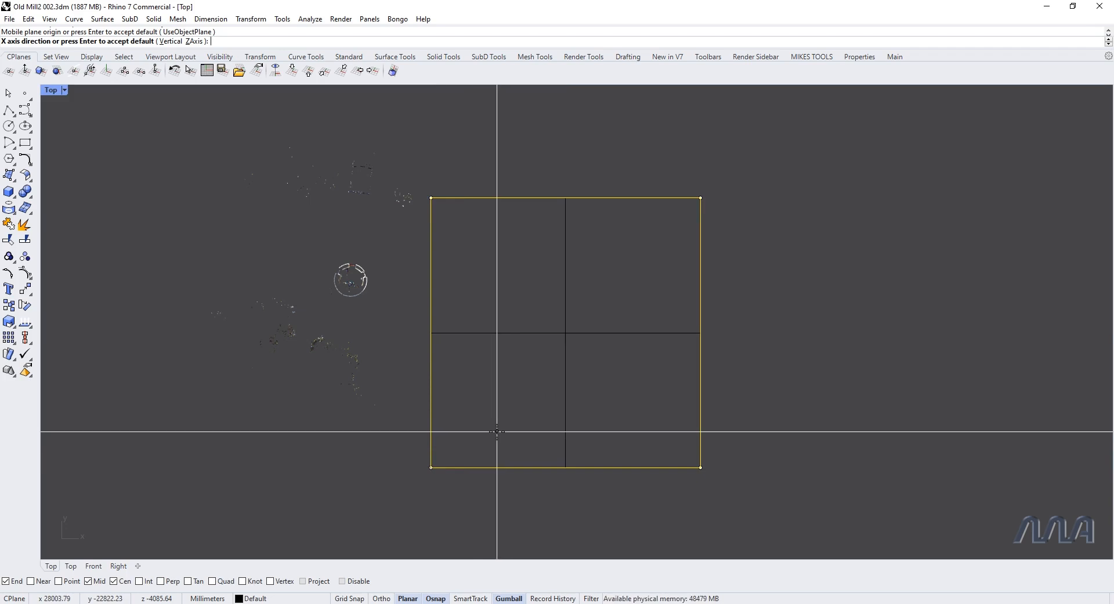
pyautogui.press('Return')
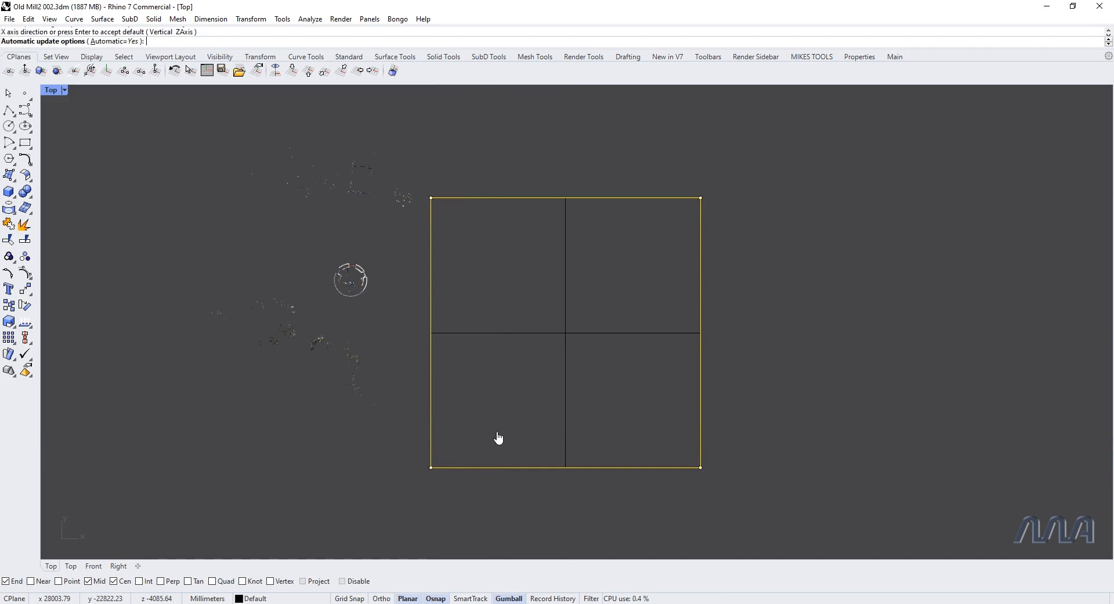
pyautogui.press('Return')
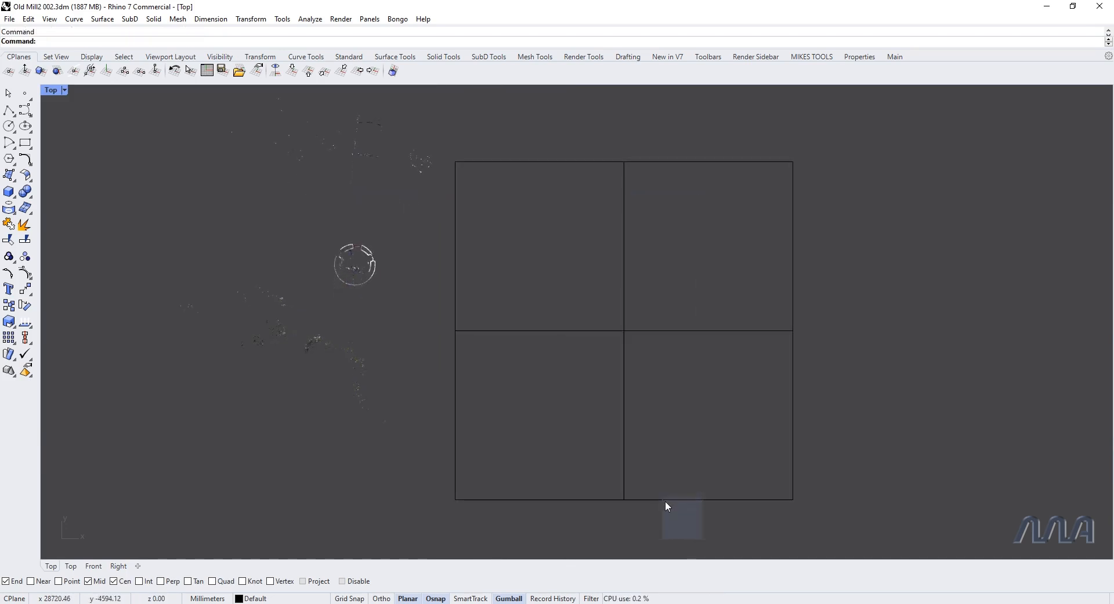
# Step: Show the construction plane grid and inspect its alignment with the rectangle in the perspective view
pyautogui.press('F7')
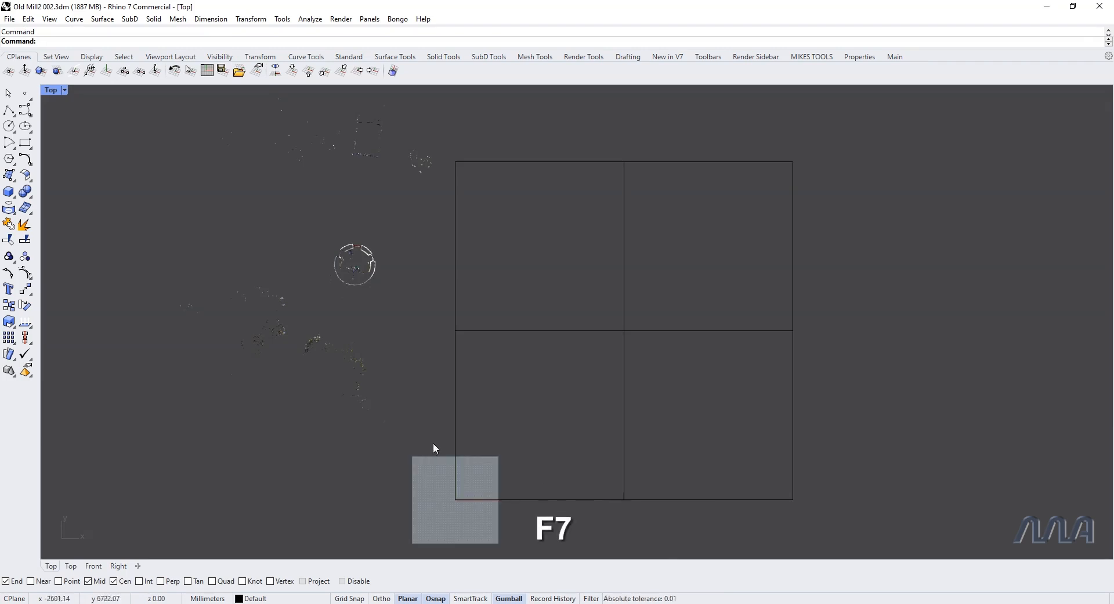
pyautogui.hotkey('ctrl', 'F4')
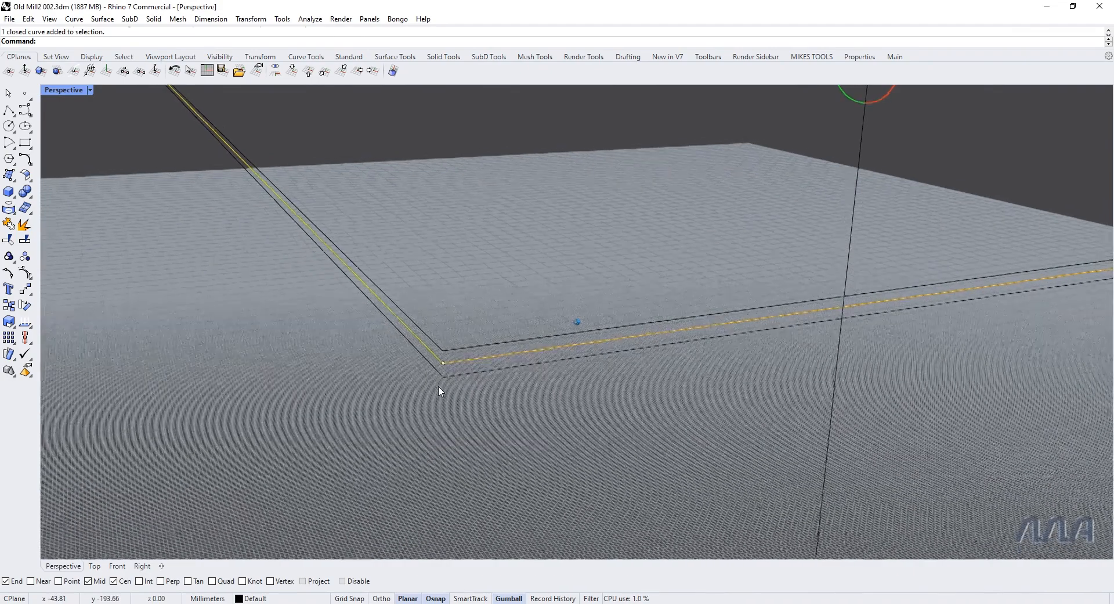
pyautogui.press('Escape')
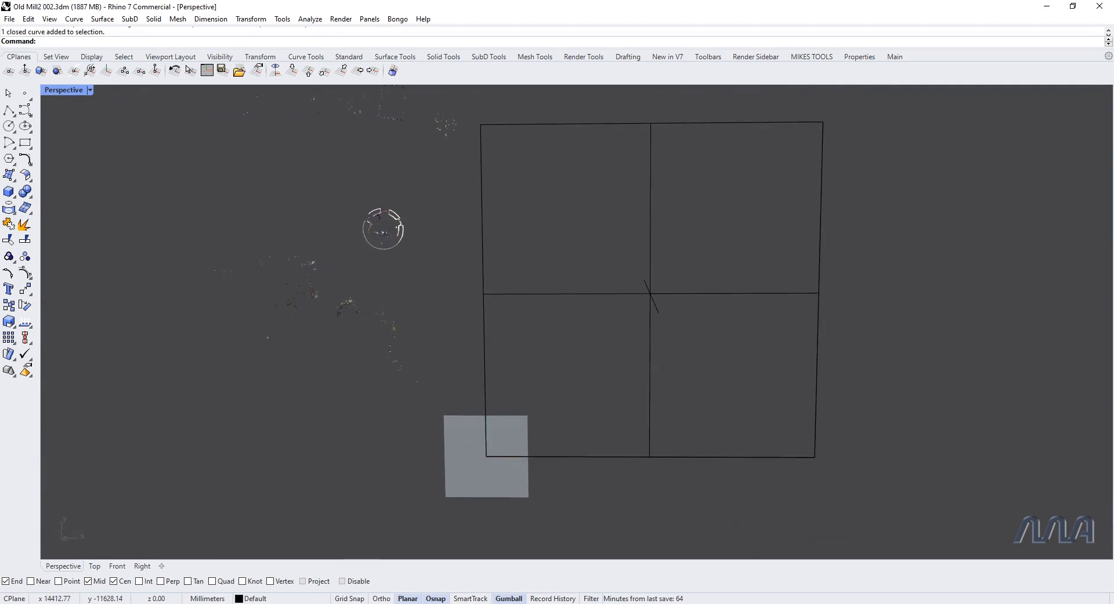
# Step: Group the rectangle with both clipping planes and raise the group vertically to slice the mill higher up
pyautogui.moveTo(861, 521); pyautogui.dragTo(788, 397)
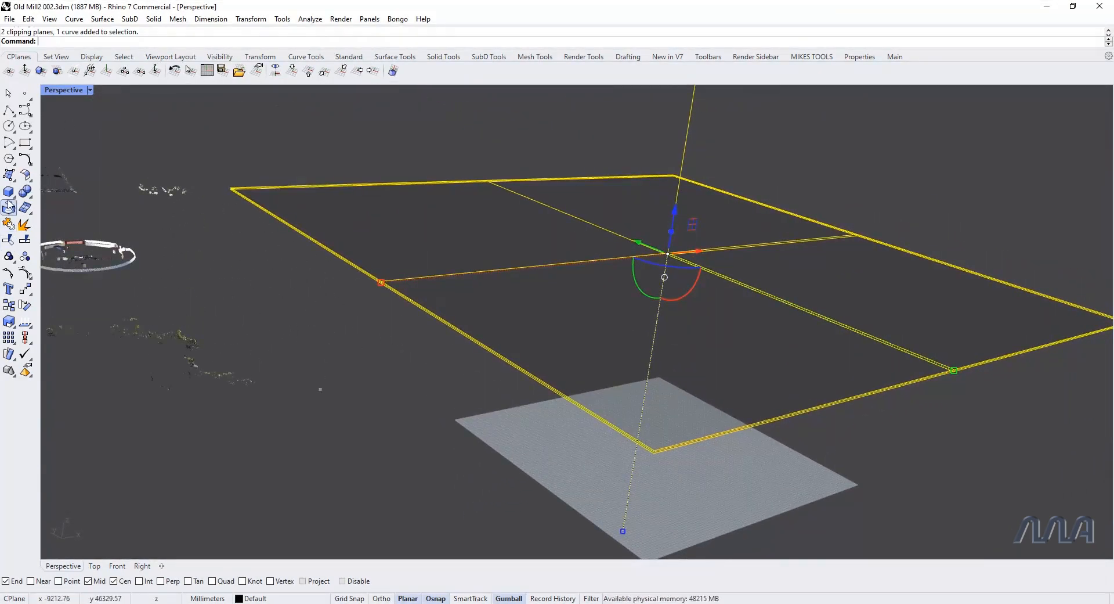
pyautogui.click(9, 257)
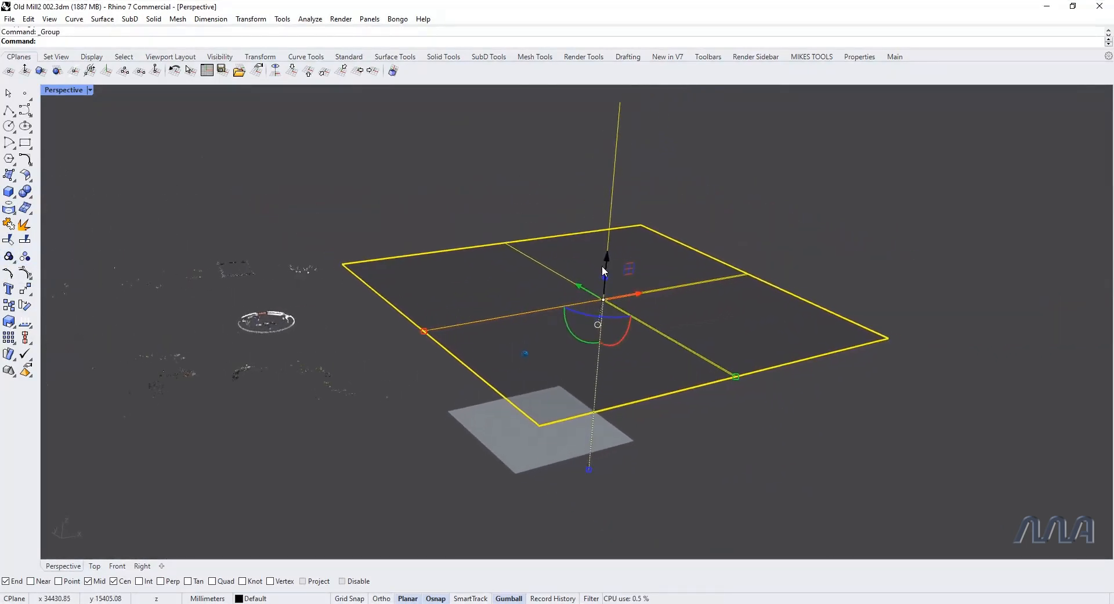
pyautogui.moveTo(609, 256)
pyautogui.mouseDown()
pyautogui.moveTo(611, 223)
pyautogui.moveTo(602, 310)
pyautogui.moveTo(610, 237)
pyautogui.mouseUp()
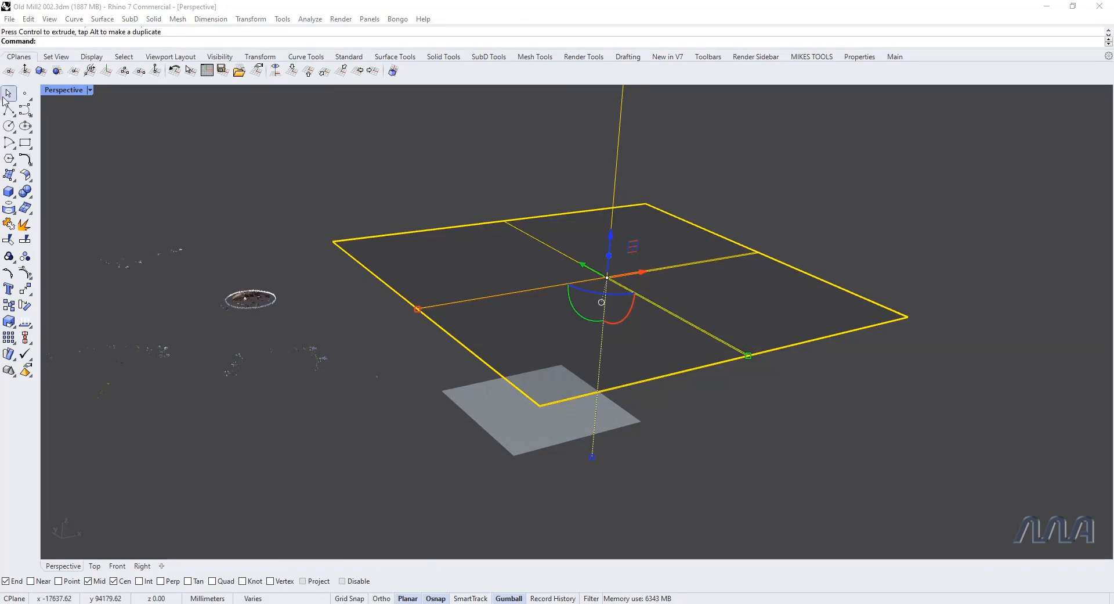
# Step: Draw a winding control point curve of degree 3 around the clipping planes to test the moved construction plane
pyautogui.click(28, 110)
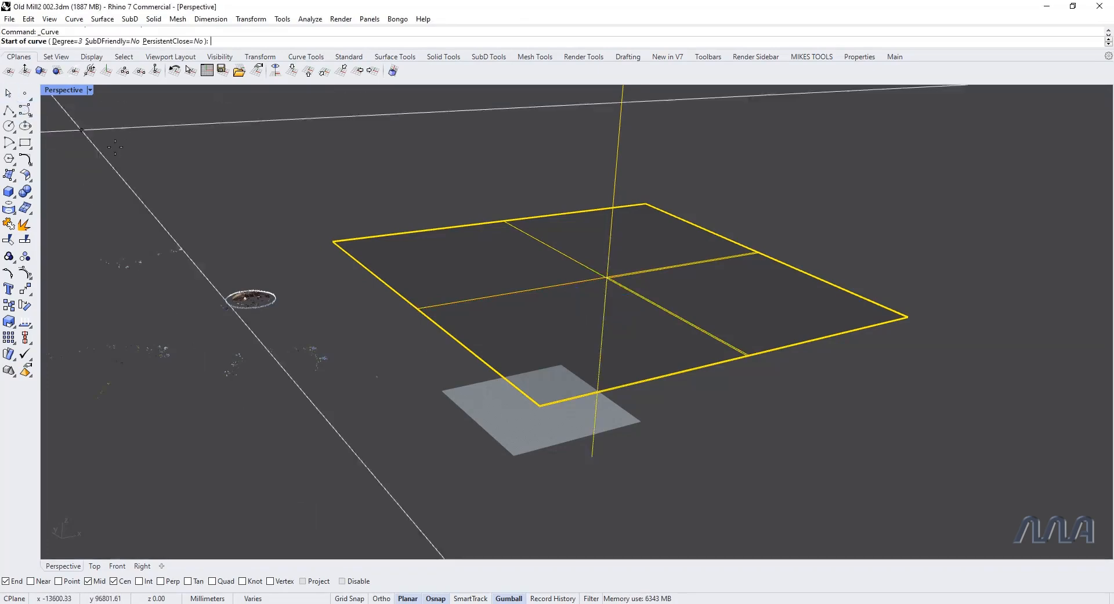
pyautogui.click(263, 468)
pyautogui.click(352, 171)
pyautogui.click(524, 123)
pyautogui.click(590, 126)
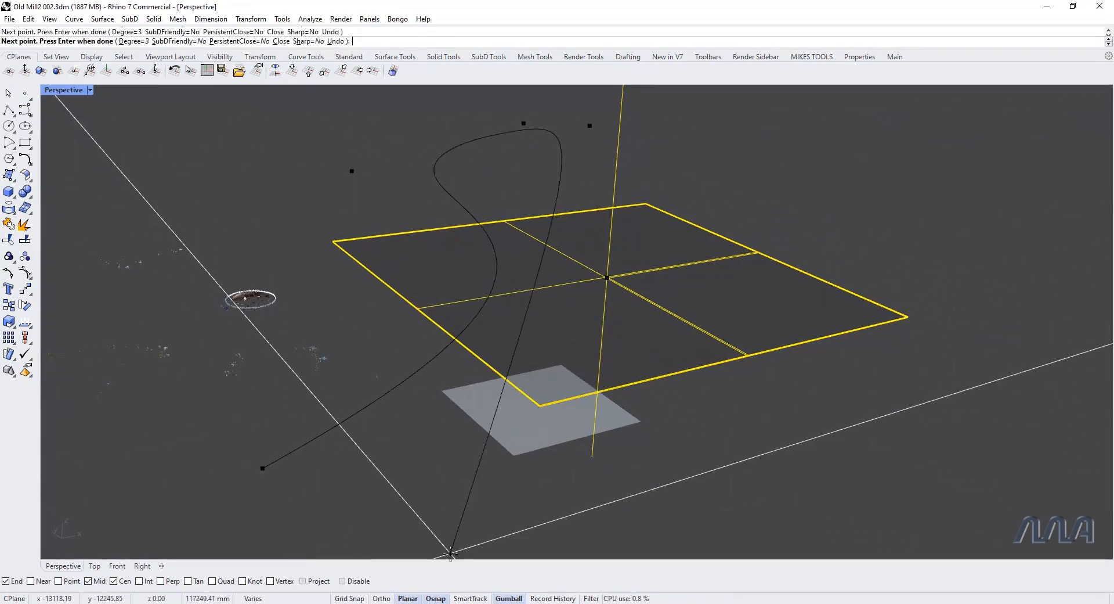
pyautogui.click(748, 167)
pyautogui.click(905, 220)
pyautogui.click(929, 232)
pyautogui.click(702, 302)
pyautogui.click(628, 387)
pyautogui.click(894, 519)
pyautogui.click(955, 441)
pyautogui.click(956, 390)
pyautogui.rightClick(969, 400)
# Step: Delete the winding test curve
pyautogui.moveTo(955, 412); pyautogui.dragTo(719, 485, button='right')
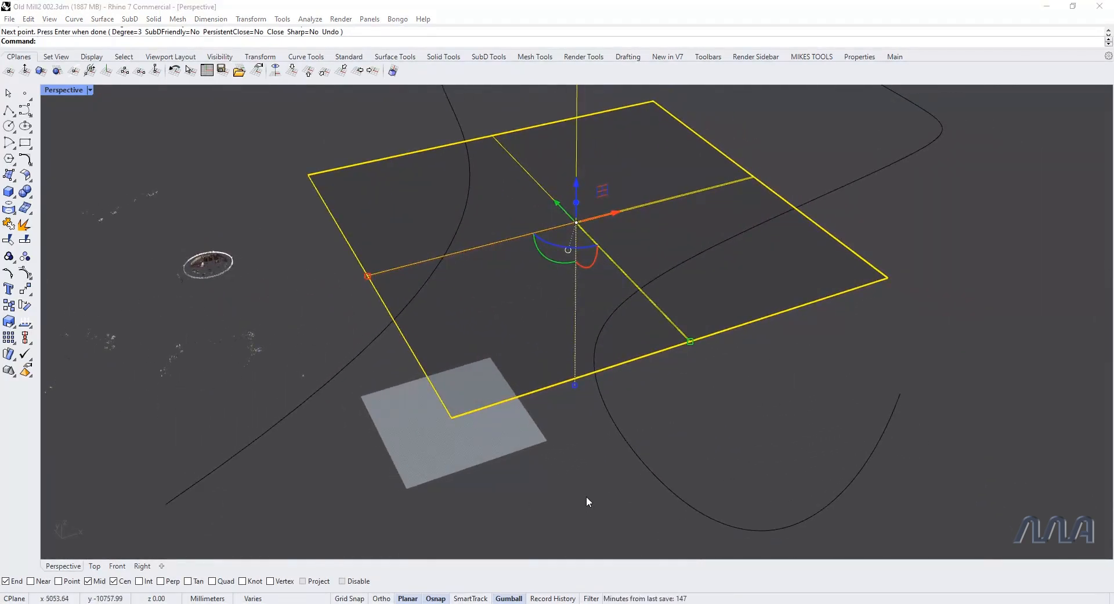
pyautogui.click(671, 491)
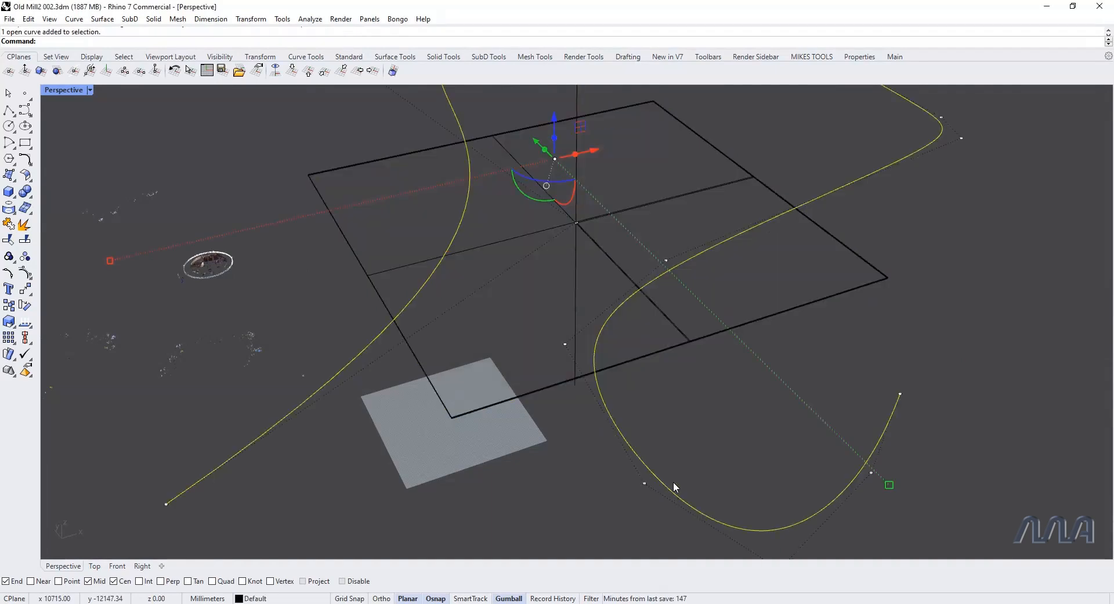
pyautogui.press('Delete')
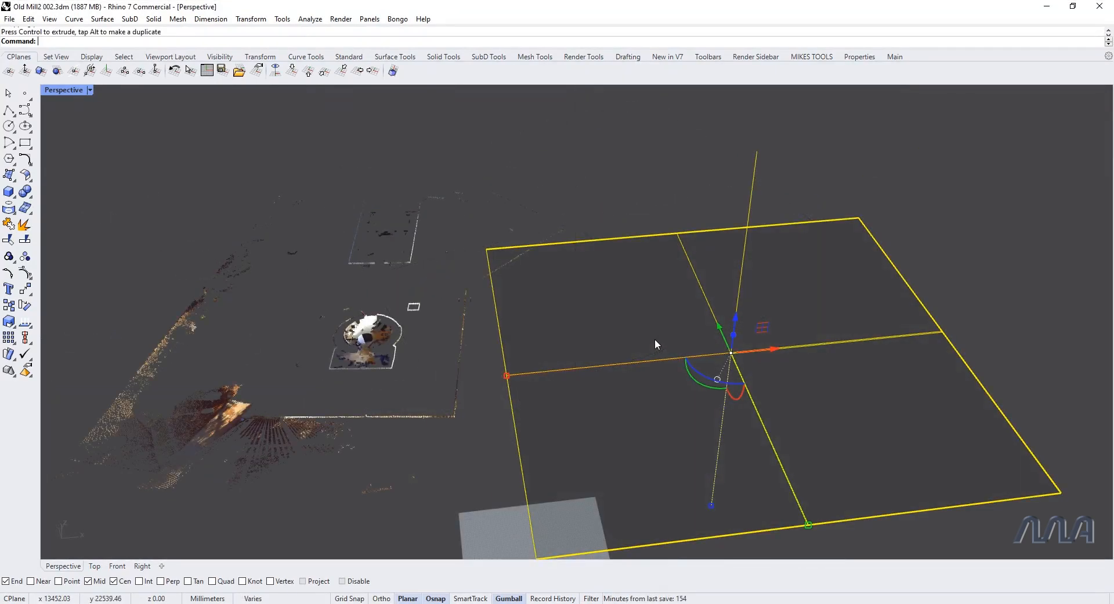
# Step: In top view, trace the left wall of the mill's annex with a degree 3 control point curve, ending at the tower junction
pyautogui.hotkey('ctrl', 'F1')
pyautogui.scroll(8, 252, 307)
pyautogui.scroll(5, 566, 434)
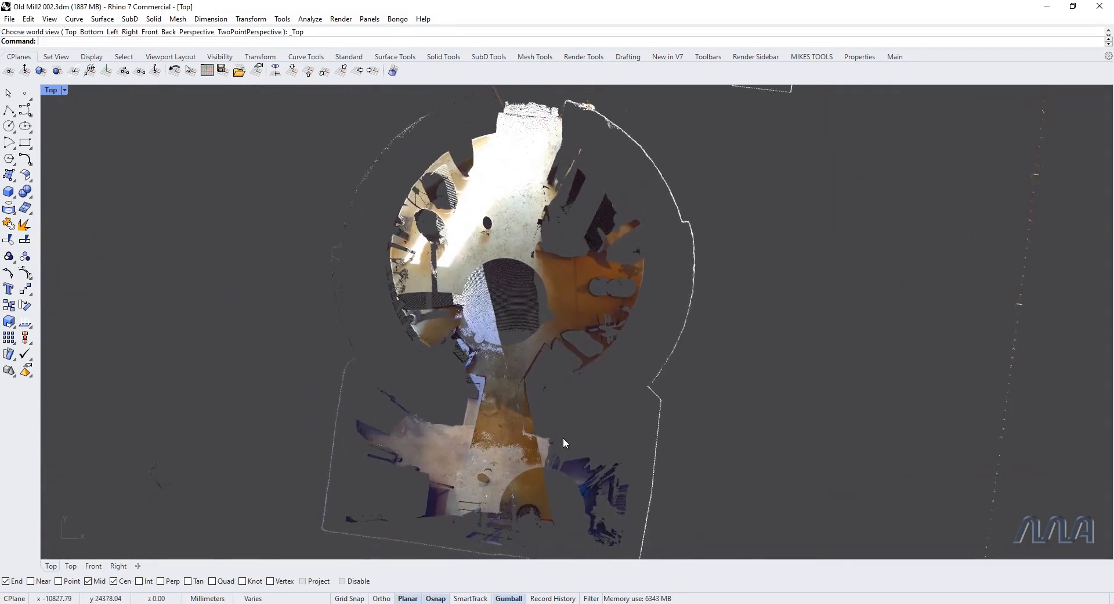
pyautogui.scroll(-2, 563, 437)
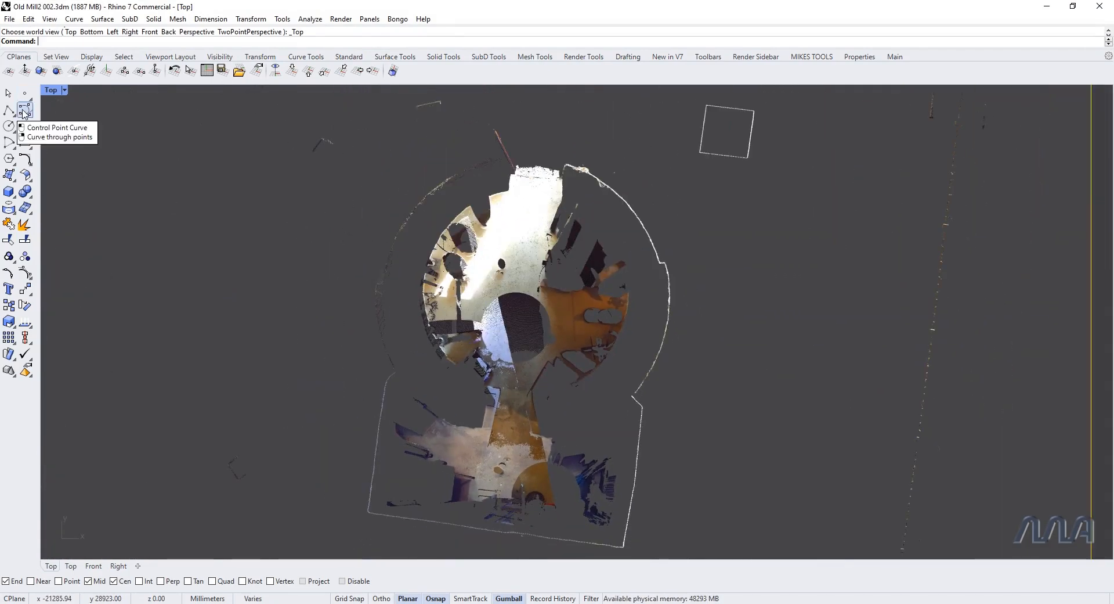
pyautogui.click(24, 111)
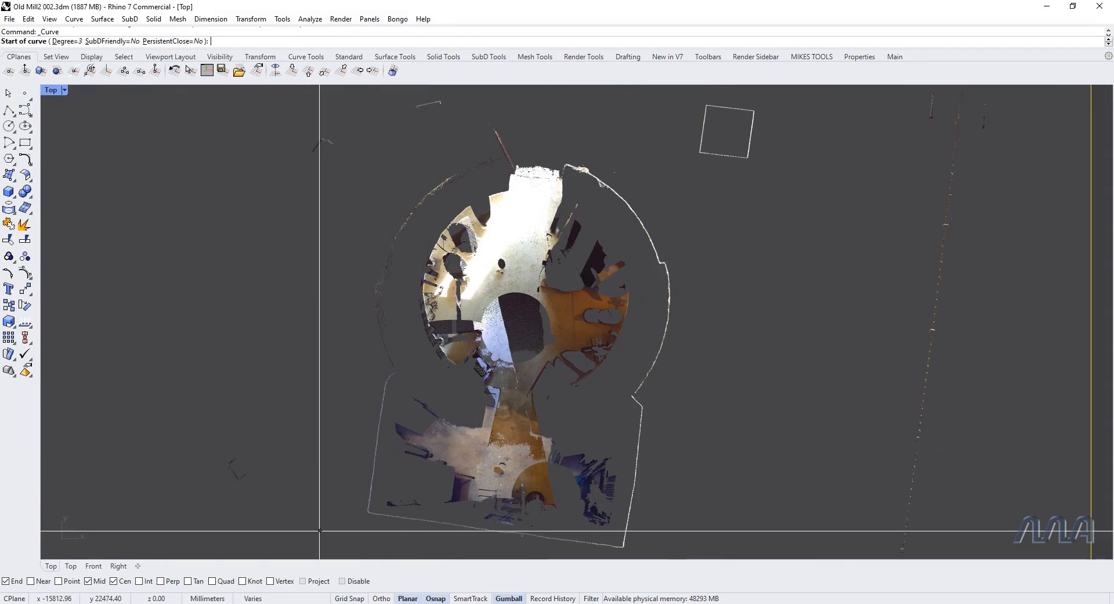
pyautogui.click(369, 510)
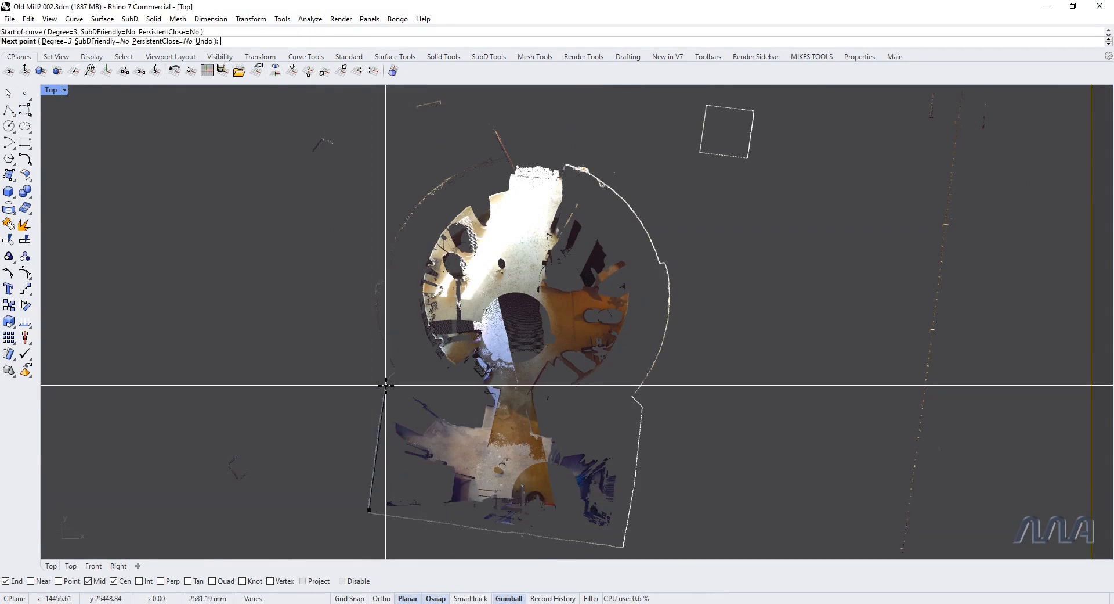
pyautogui.click(392, 374)
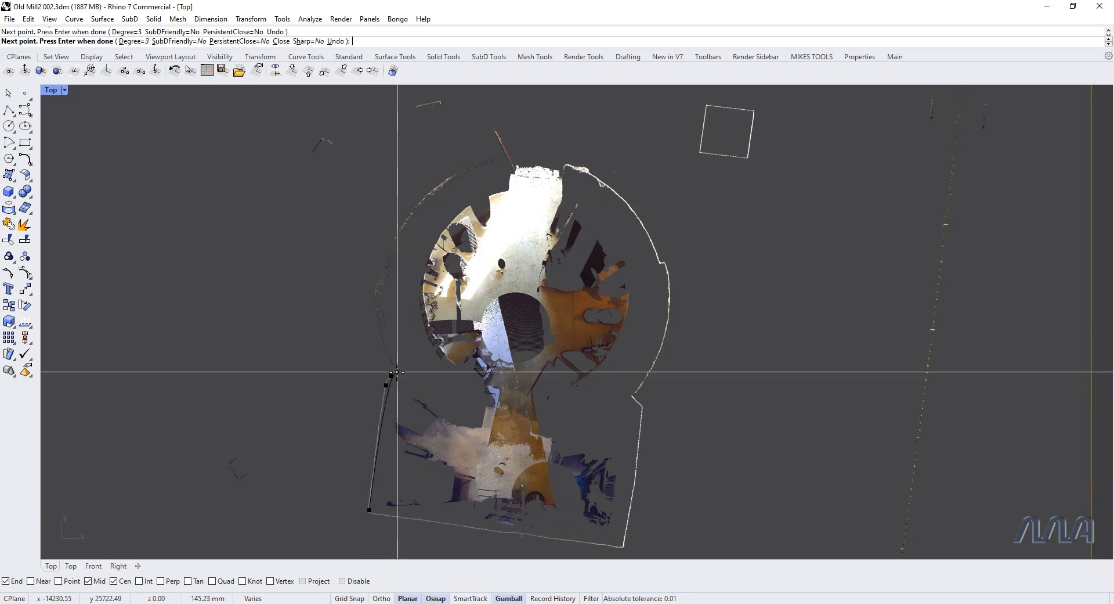
pyautogui.click(396, 371)
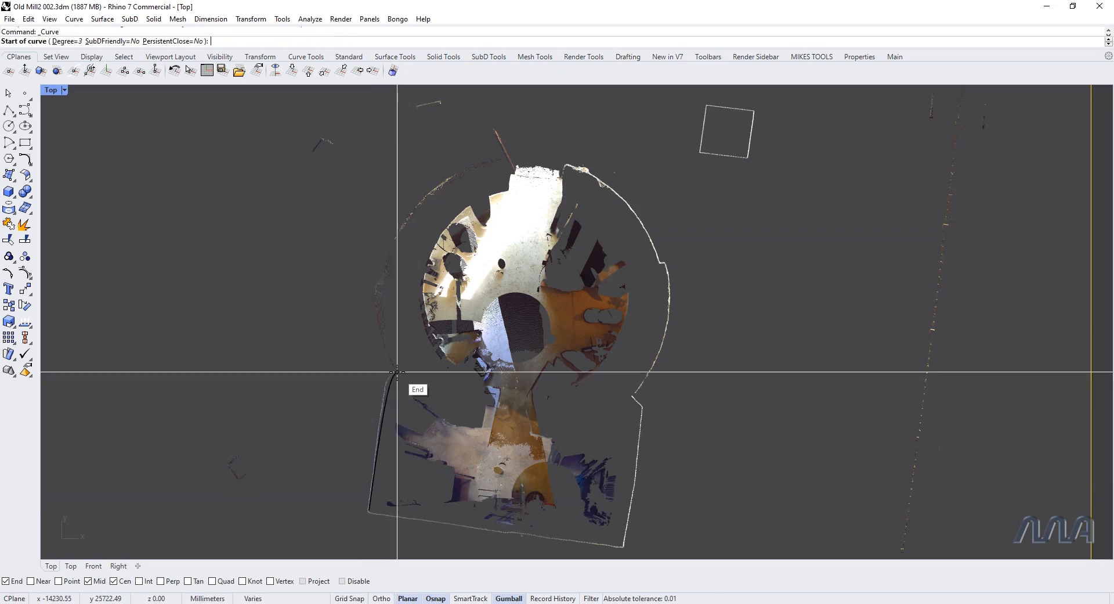
# Step: Trace the tower's round outer wall clockwise with a control point curve, from the left annex junction to the small step on the right
pyautogui.click(377, 298)
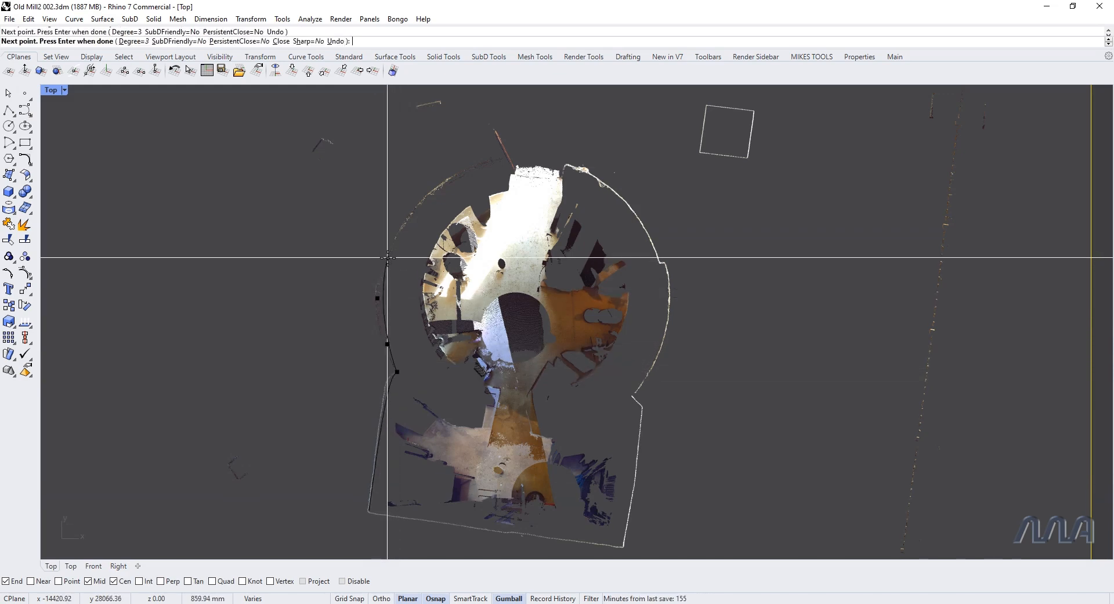
pyautogui.click(389, 246)
pyautogui.click(416, 203)
pyautogui.click(469, 166)
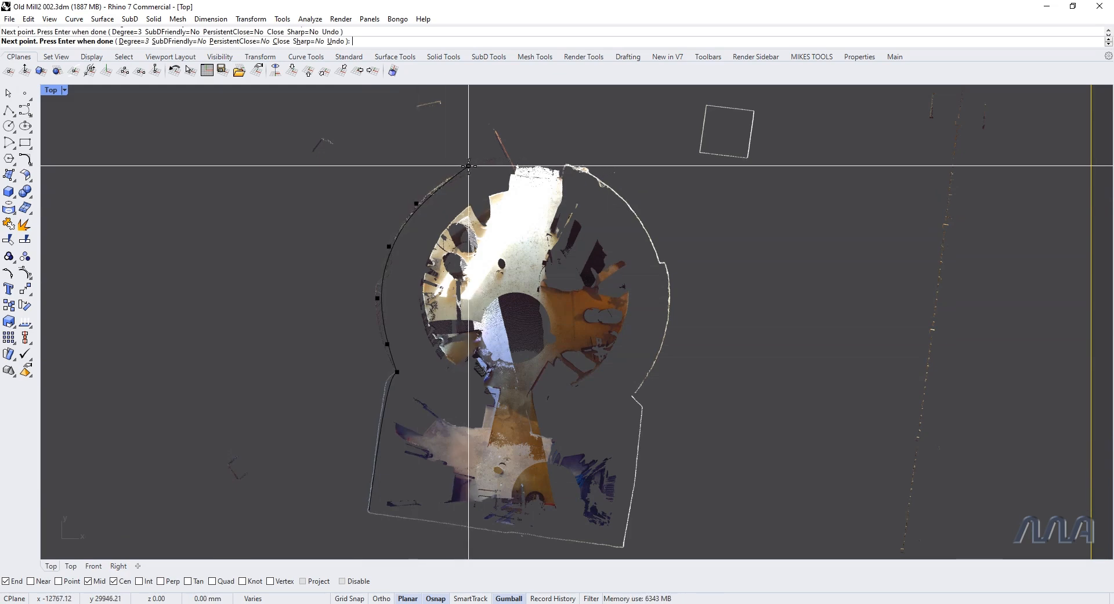
pyautogui.click(559, 159)
pyautogui.click(601, 177)
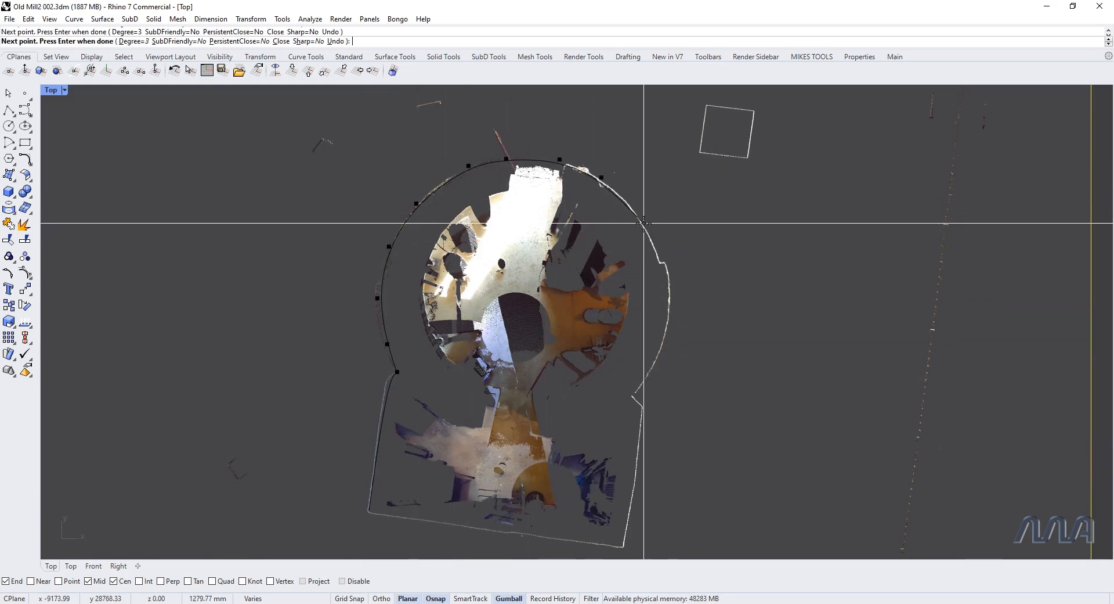
pyautogui.click(656, 248)
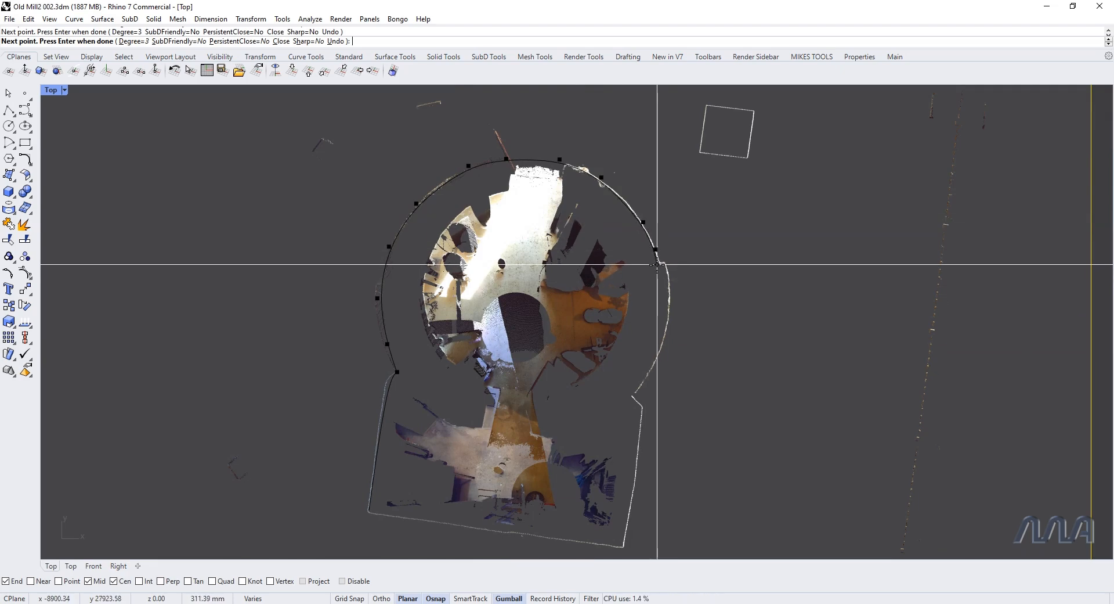
pyautogui.rightClick(660, 265)
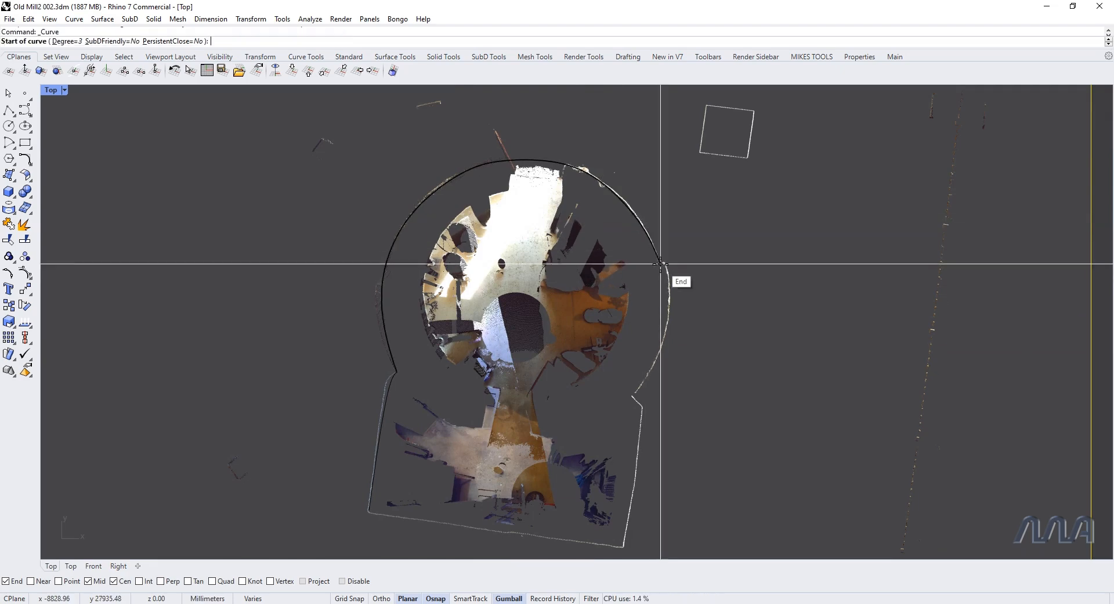
# Step: Trace the small step and the remaining lower-right arc of the tower wall down to the annex junction
pyautogui.click(664, 263)
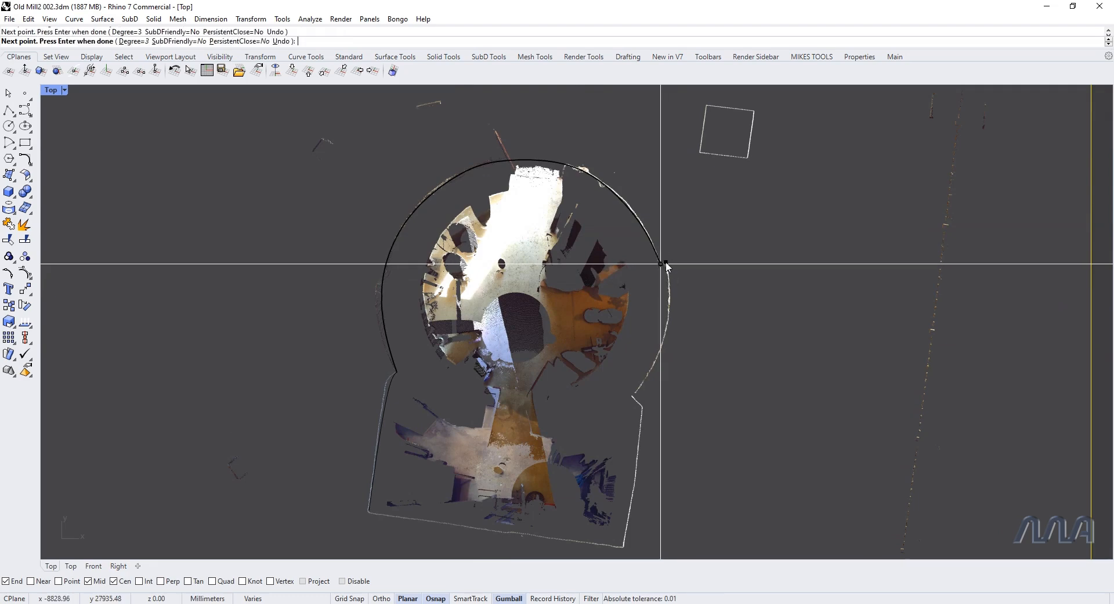
pyautogui.click(670, 305)
pyautogui.click(632, 397)
pyautogui.rightClick(633, 399)
pyautogui.rightClick(632, 399)
# Step: Trace the annex's short right corner, right wall and lower wall, ending at the outline's starting corner
pyautogui.click(634, 395)
pyautogui.click(641, 408)
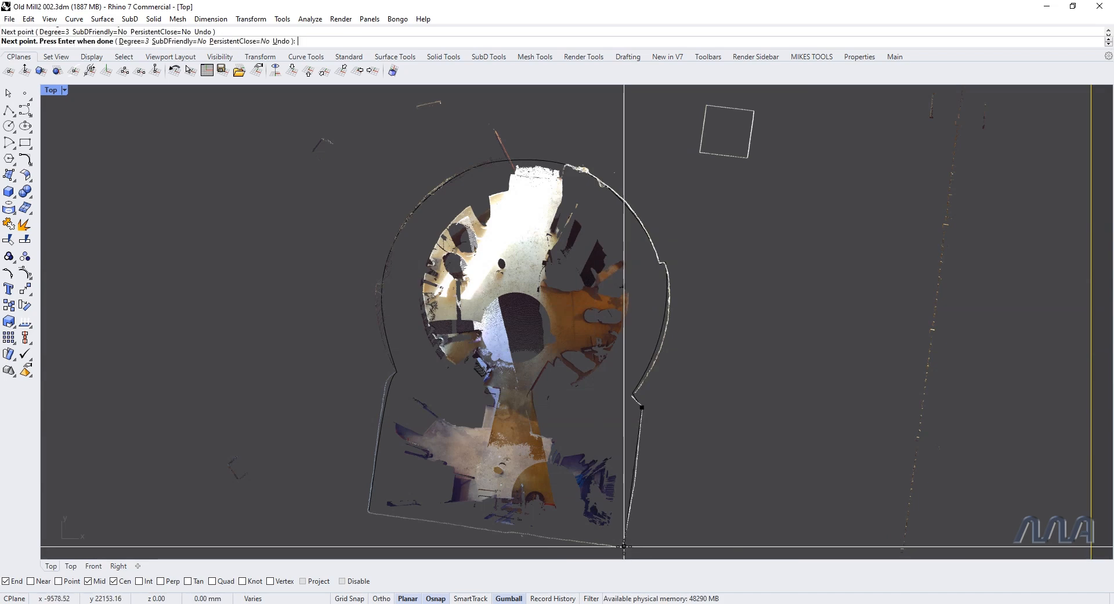
pyautogui.click(624, 546)
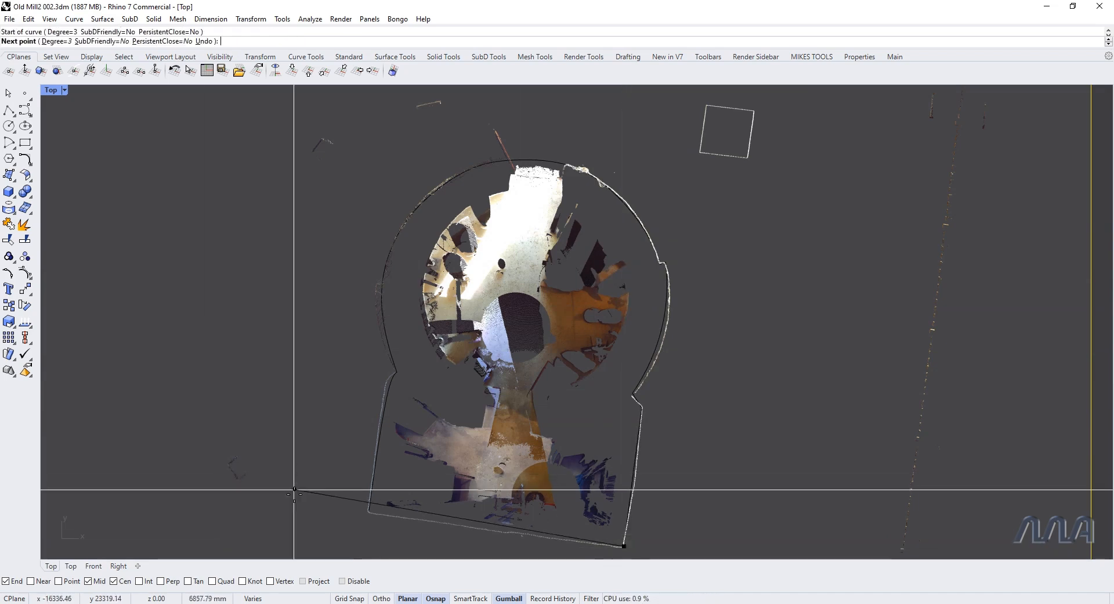
pyautogui.click(370, 511)
pyautogui.rightClick(366, 511)
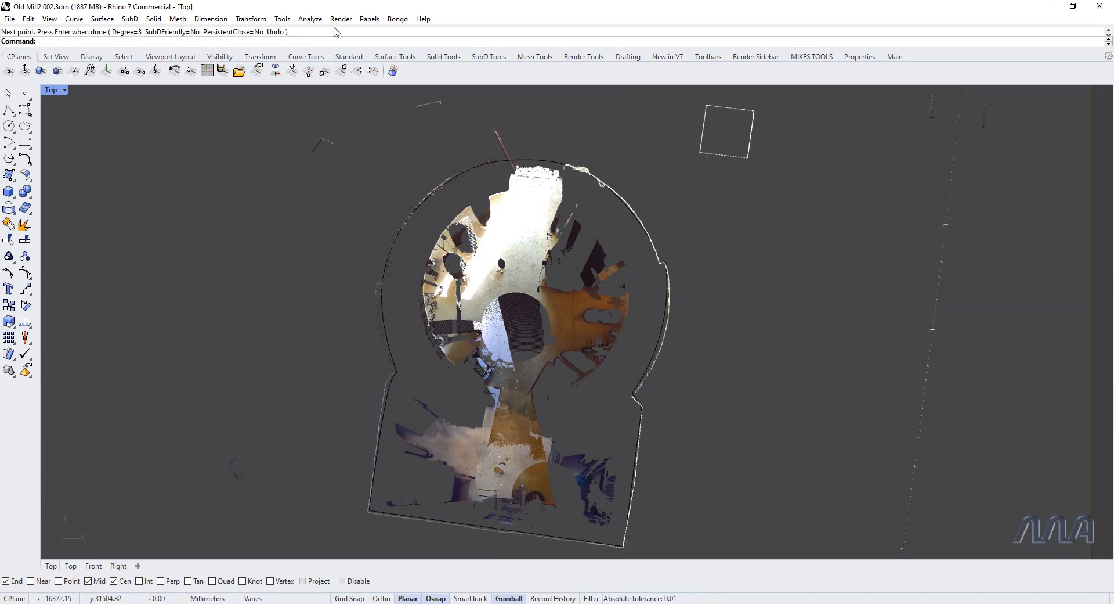
# Step: Select the traced curves around the tower and annex to check the complete outline
pyautogui.moveTo(729, 560); pyautogui.dragTo(733, 534)
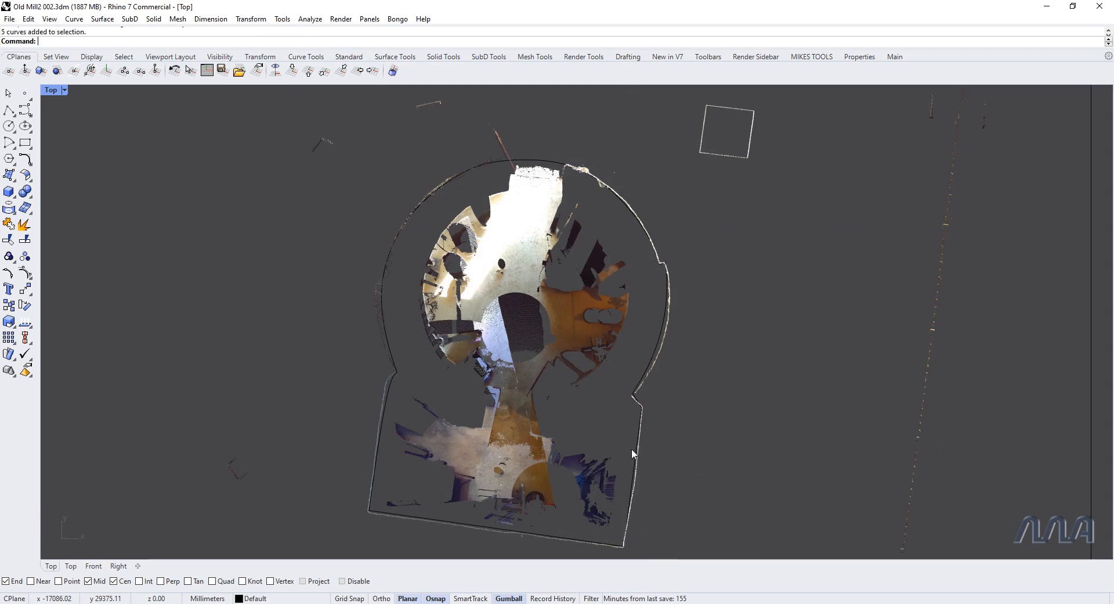
pyautogui.moveTo(285, 113); pyautogui.dragTo(710, 520)
pyautogui.moveTo(711, 520); pyautogui.dragTo(720, 494, button='right')
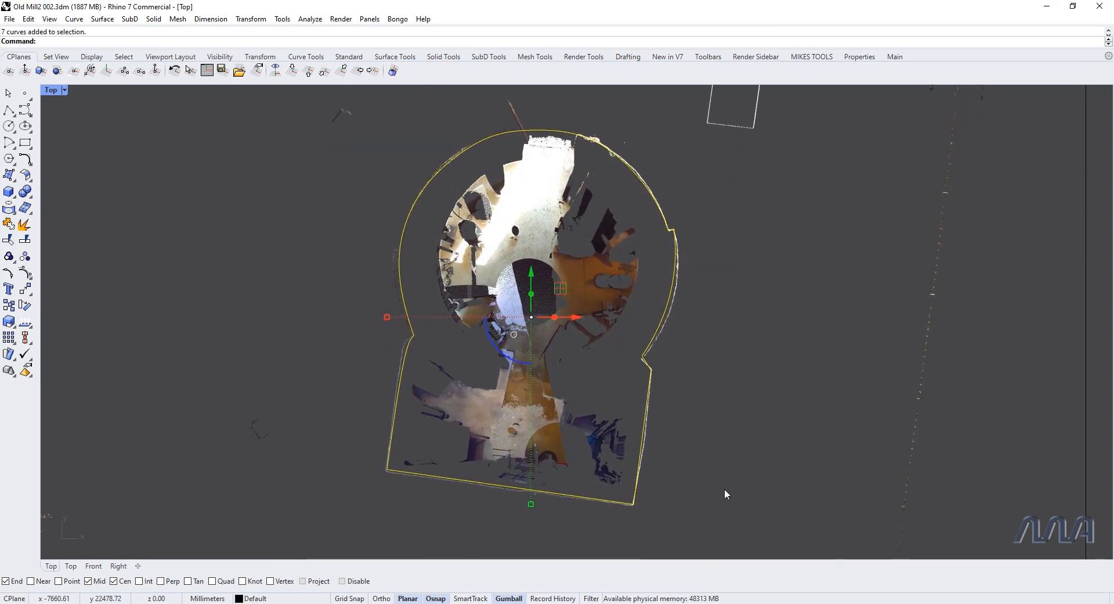
# Step: Select the grouped clipping planes and disable them with DisableClippingPlane to restore the full point cloud
pyautogui.hotkey('ctrl', 'F4')
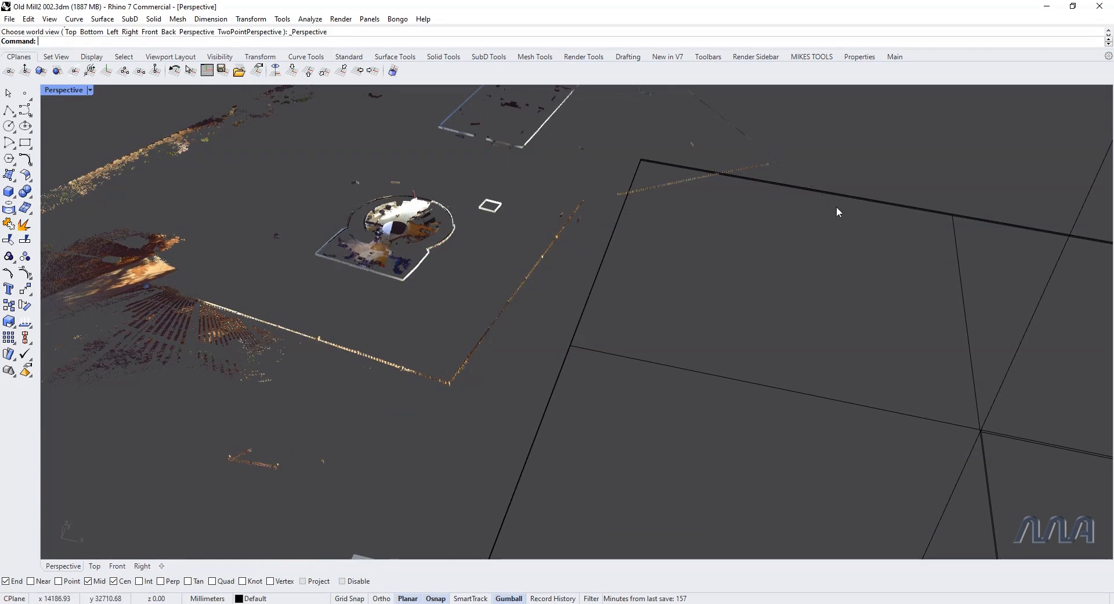
pyautogui.click(894, 204)
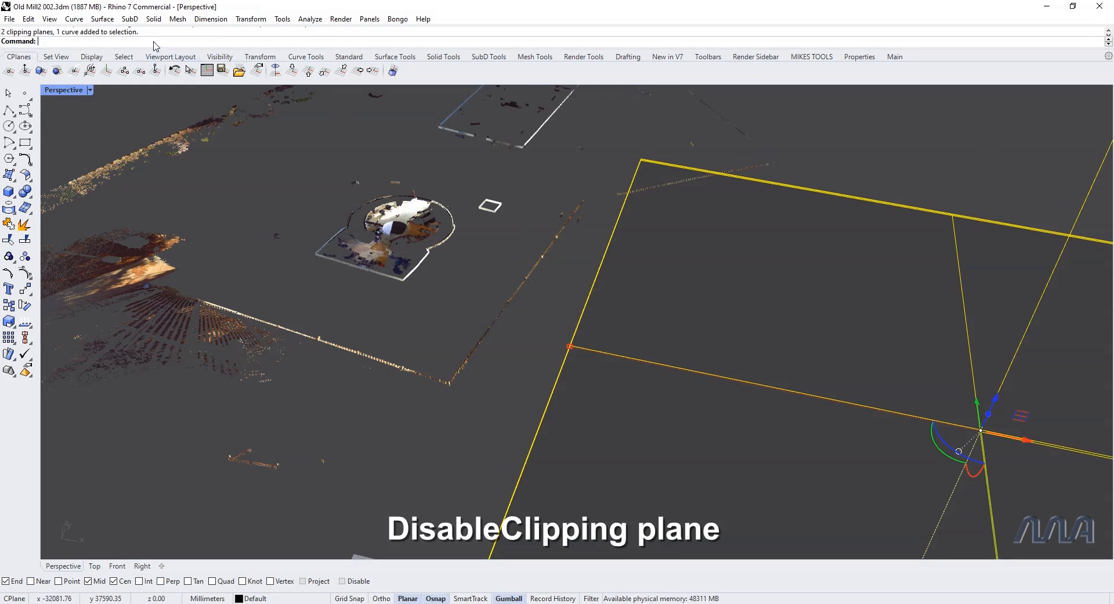
pyautogui.press('Return')
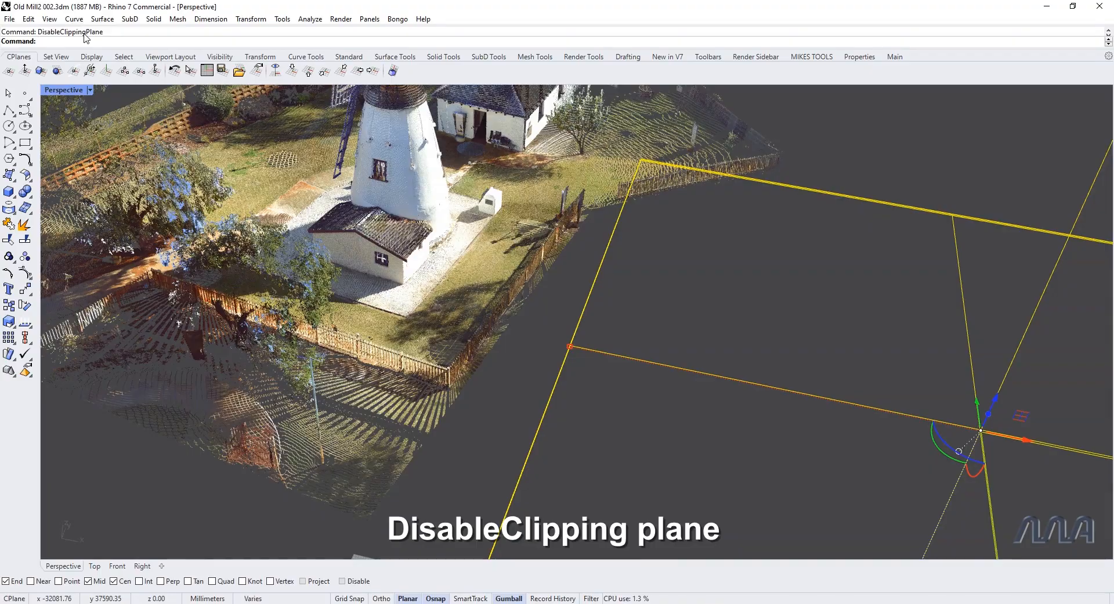
# Step: Inspect the traced outline in perspective against the full mill point cloud, selecting the curve to locate it
pyautogui.moveTo(517, 273); pyautogui.dragTo(784, 321, button='right')
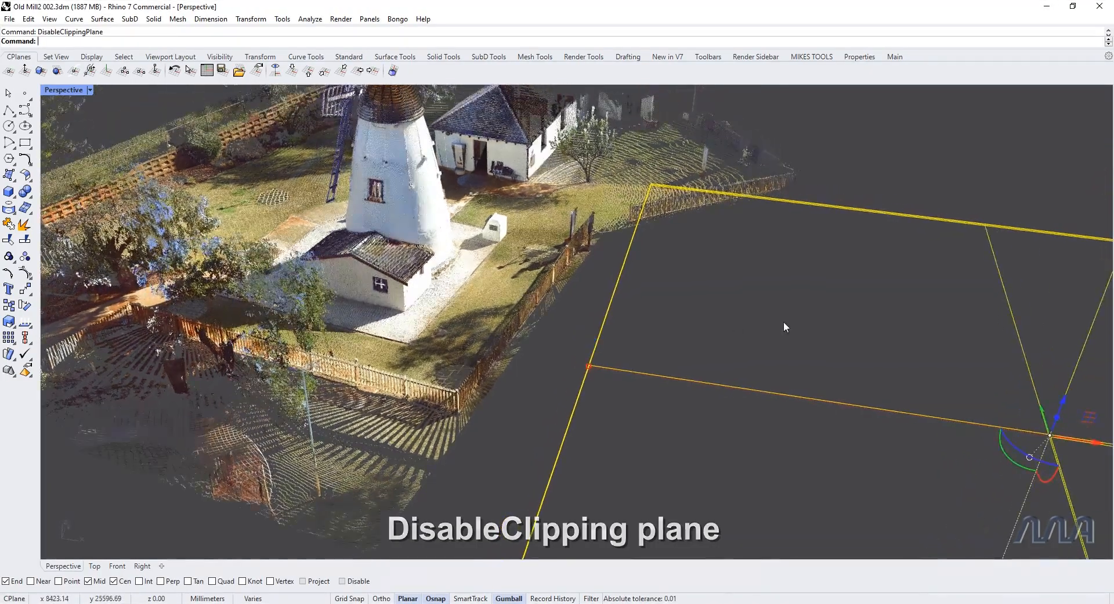
pyautogui.click(657, 304)
pyautogui.scroll(12, 653, 305)
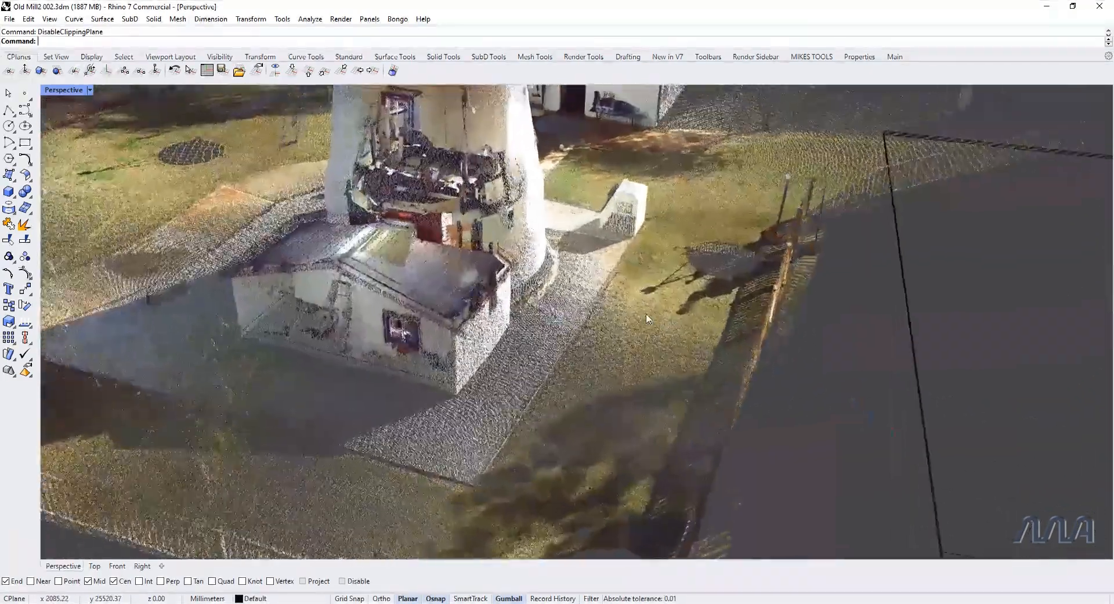
pyautogui.scroll(10, 645, 312)
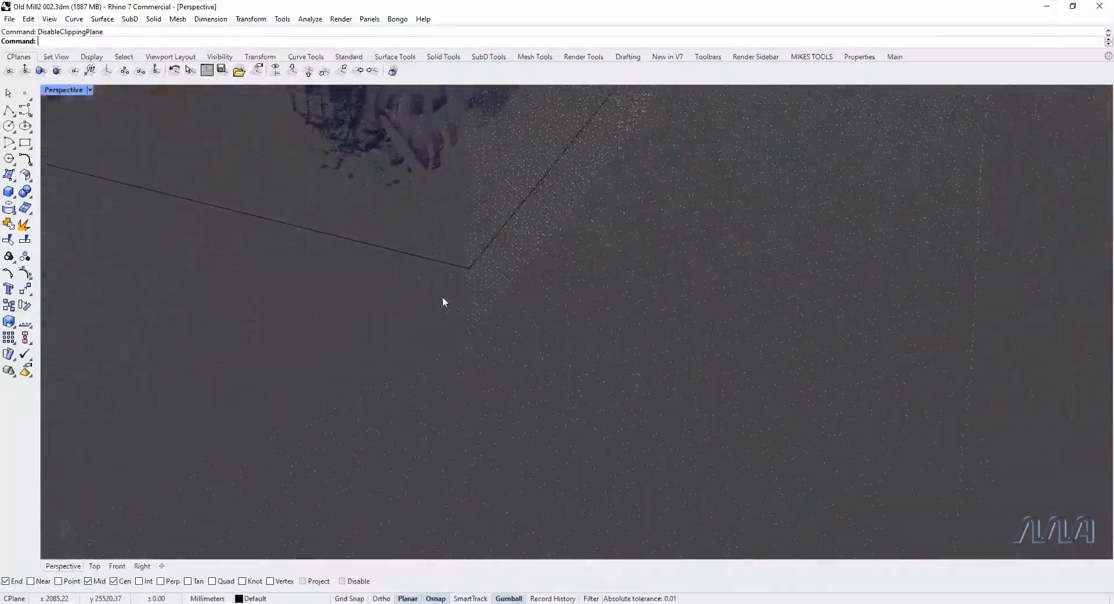
pyautogui.click(506, 366)
pyautogui.scroll(-10, 511, 367)
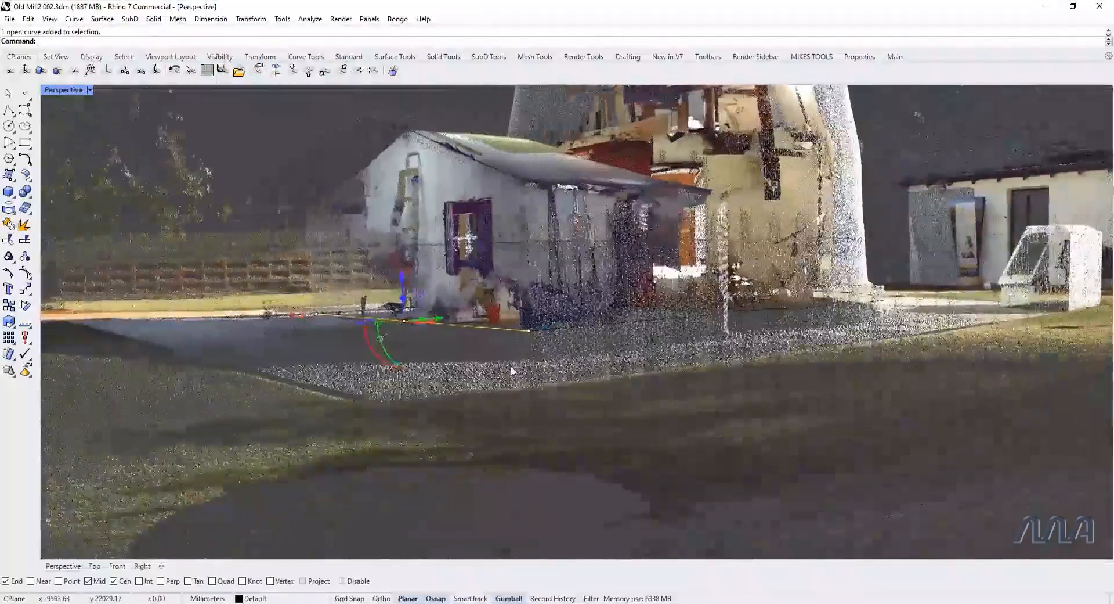
pyautogui.moveTo(511, 366); pyautogui.dragTo(615, 405, button='right')
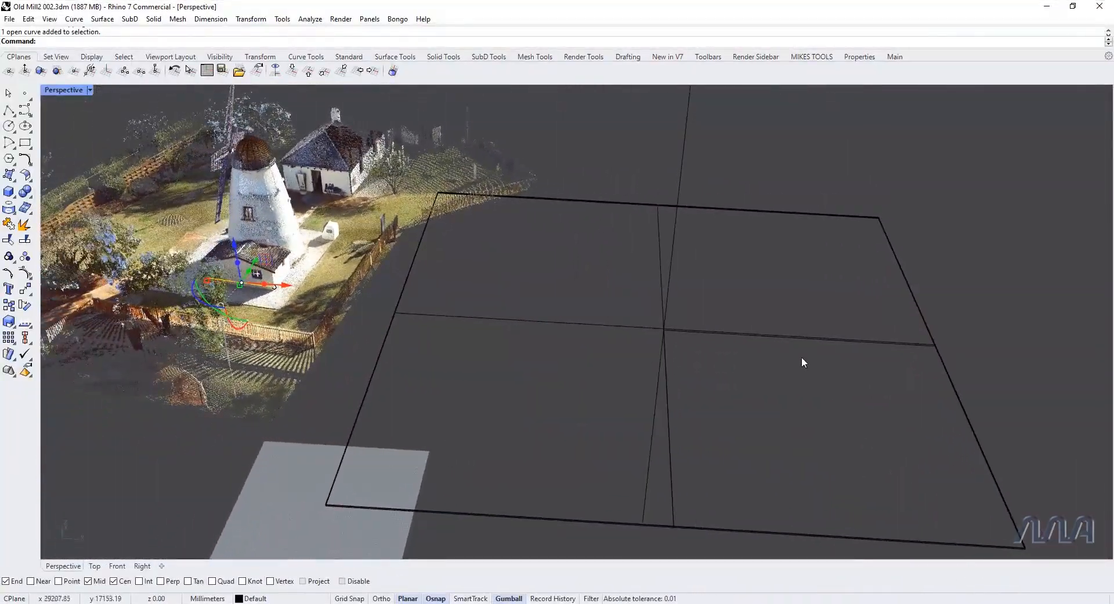
# Step: Rotate the grouped clipping planes upright with the gumball, using angle snap
pyautogui.click(817, 402)
pyautogui.moveTo(817, 402); pyautogui.dragTo(757, 314)
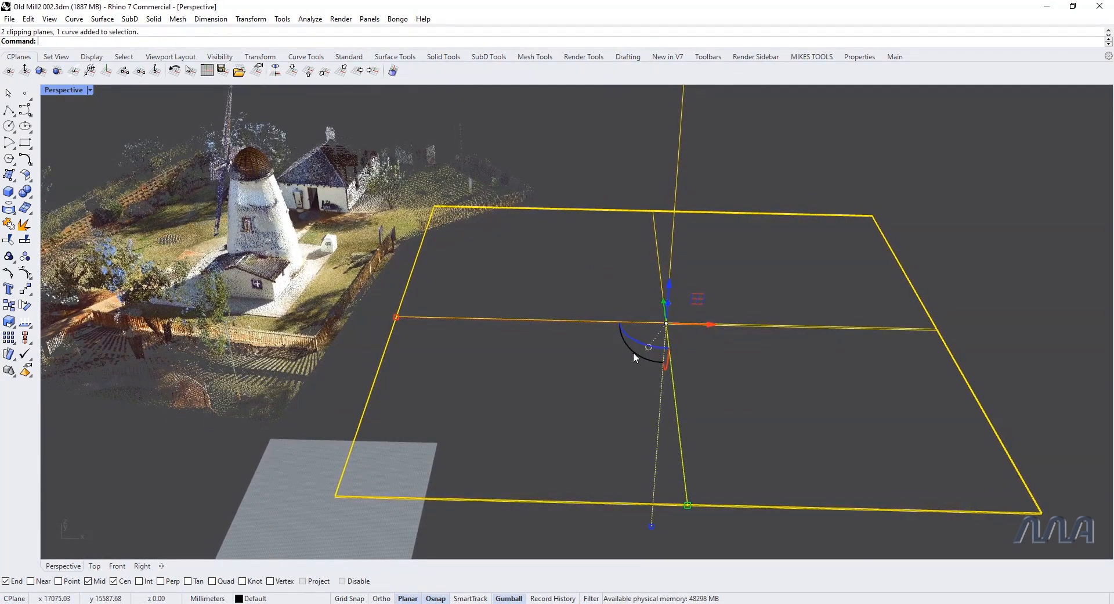
pyautogui.keyDown('shift'); pyautogui.moveTo(633, 350); pyautogui.dragTo(744, 395); pyautogui.keyUp('shift')
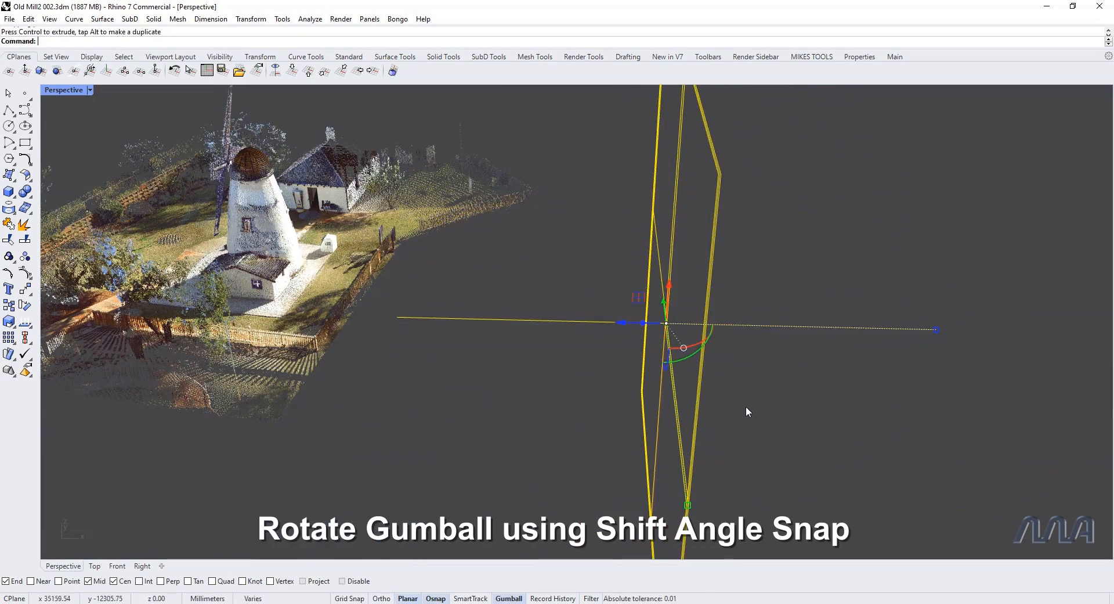
# Step: Move the upright clipping plane group over to the mill and centre it on the round tower in top view
pyautogui.moveTo(766, 429); pyautogui.dragTo(678, 325, button='right')
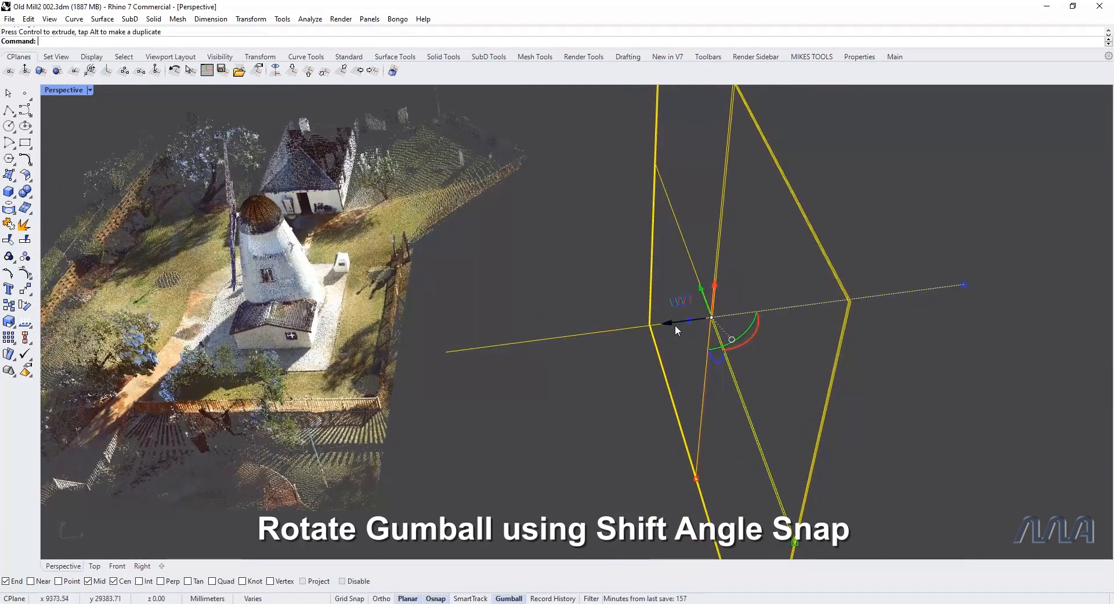
pyautogui.moveTo(670, 323); pyautogui.dragTo(413, 355)
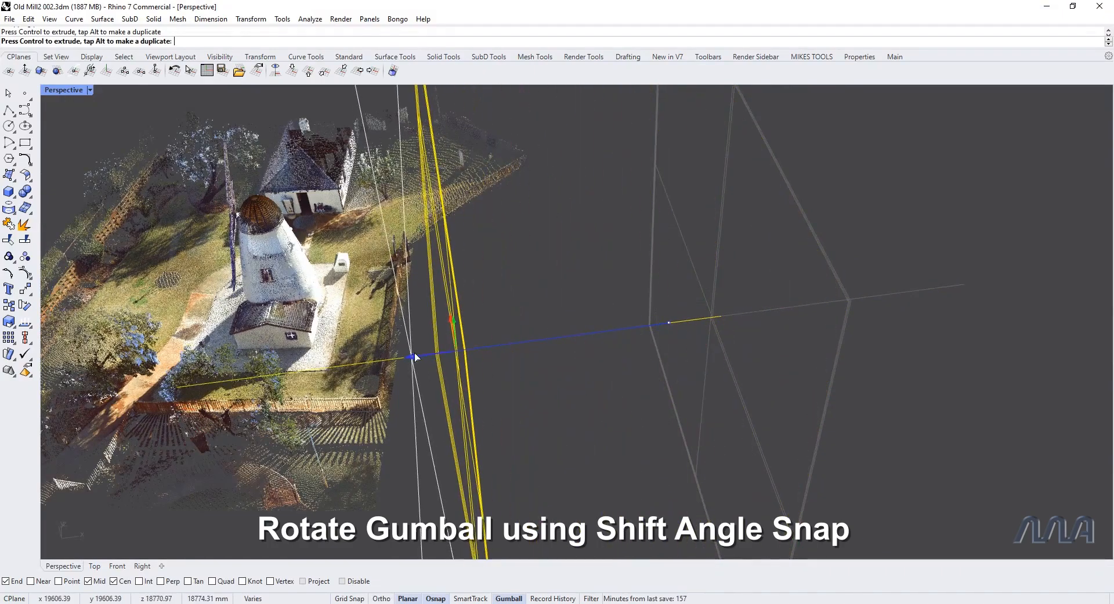
pyautogui.moveTo(570, 381); pyautogui.dragTo(605, 387, button='right')
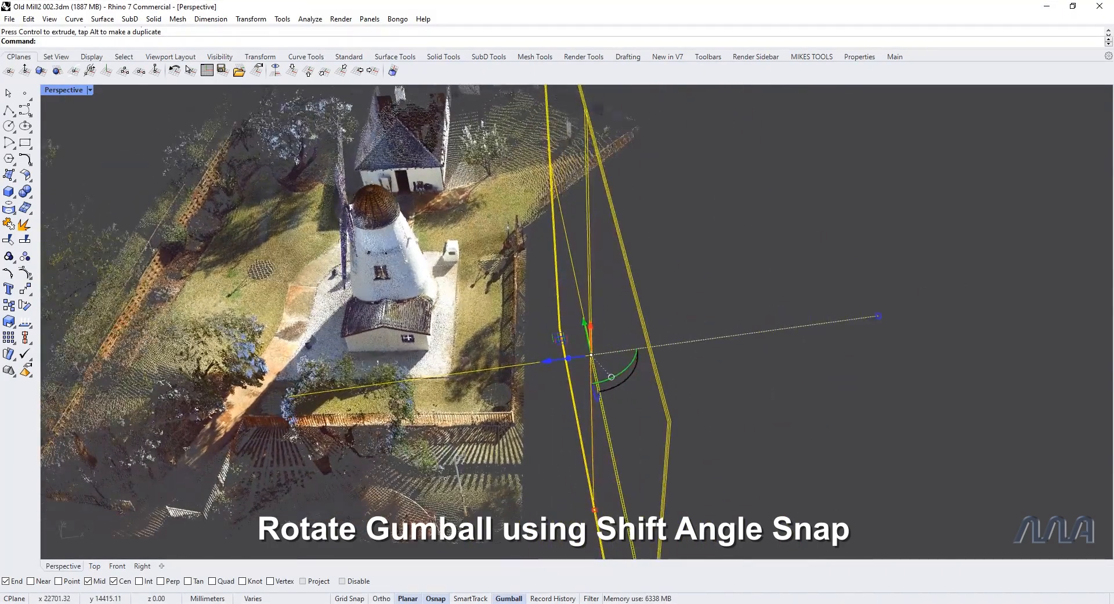
pyautogui.hotkey('ctrl', 'F1')
pyautogui.scroll(8, 605, 387)
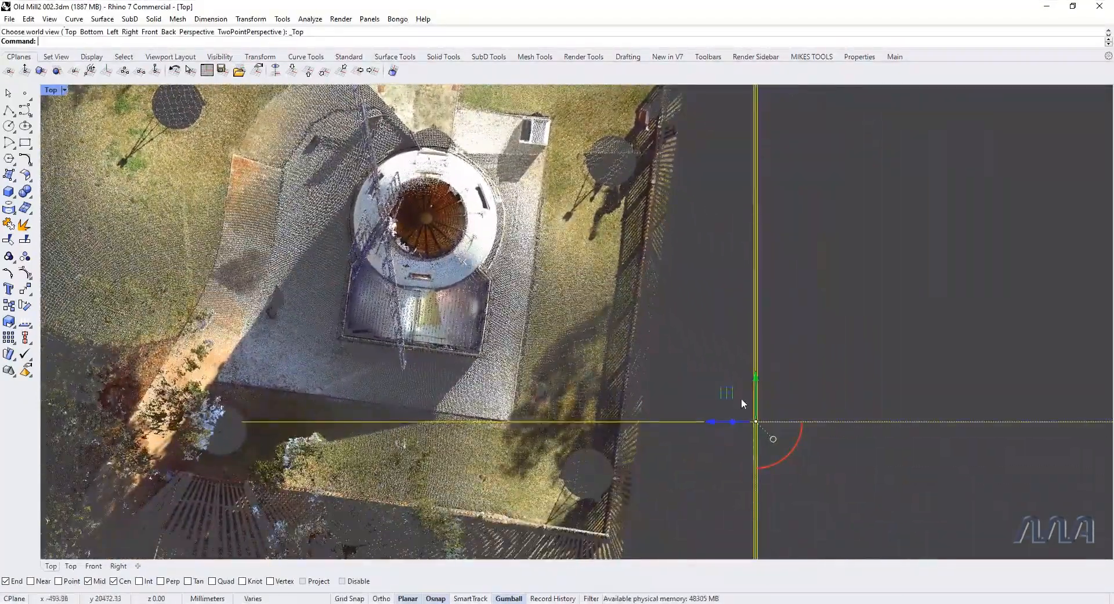
pyautogui.moveTo(729, 392); pyautogui.dragTo(399, 187)
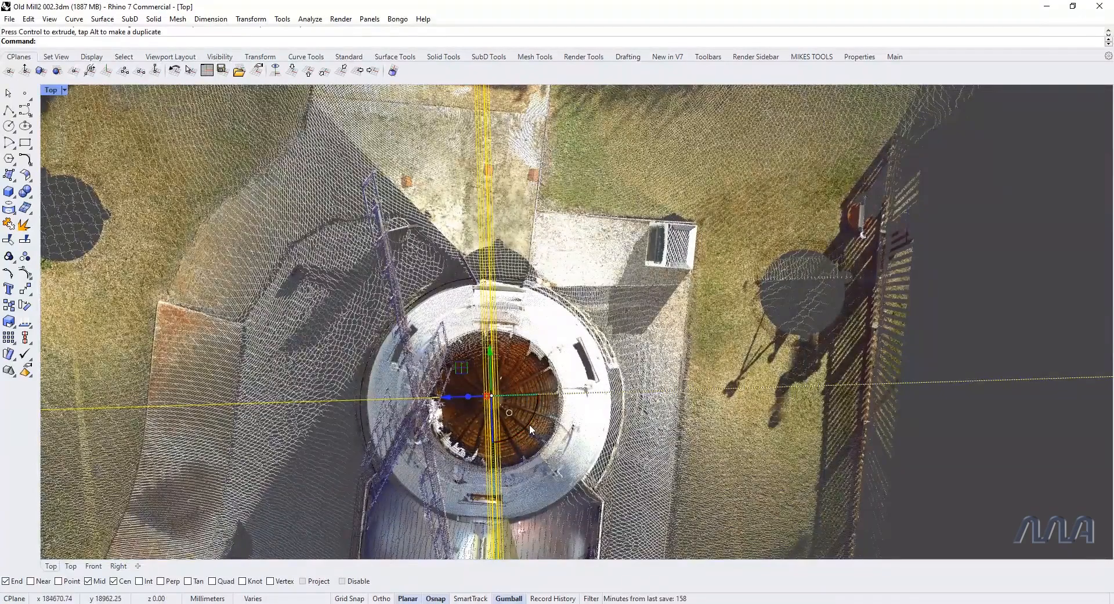
# Step: Rotate the clipping plane group in plan so it cuts across the tower parallel to the annex front, and nudge it onto the tower's centre
pyautogui.moveTo(528, 421); pyautogui.dragTo(623, 305)
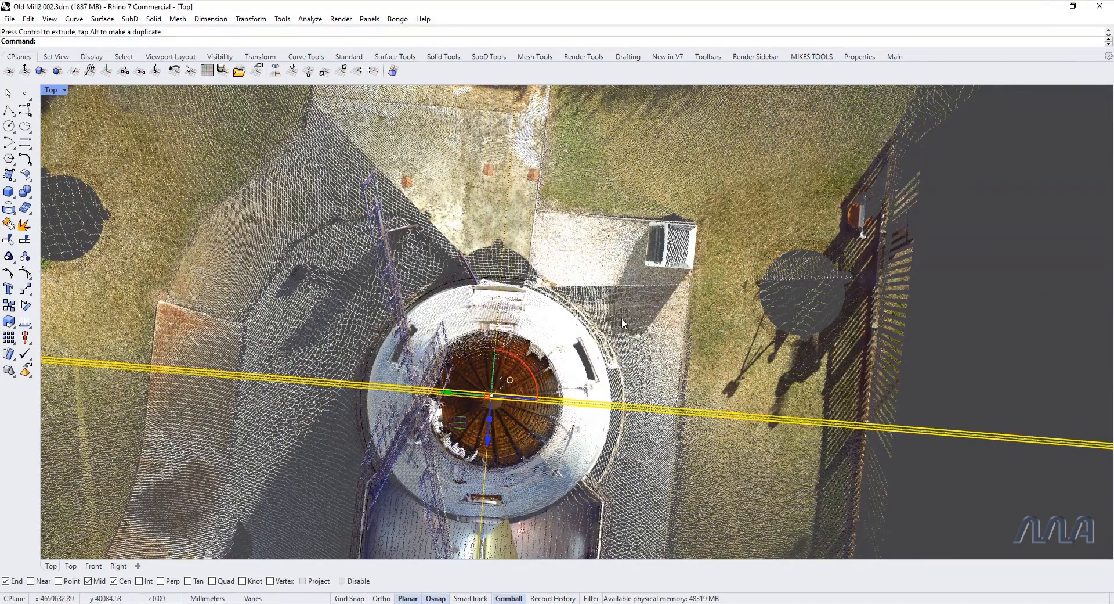
pyautogui.moveTo(491, 443); pyautogui.dragTo(584, 487)
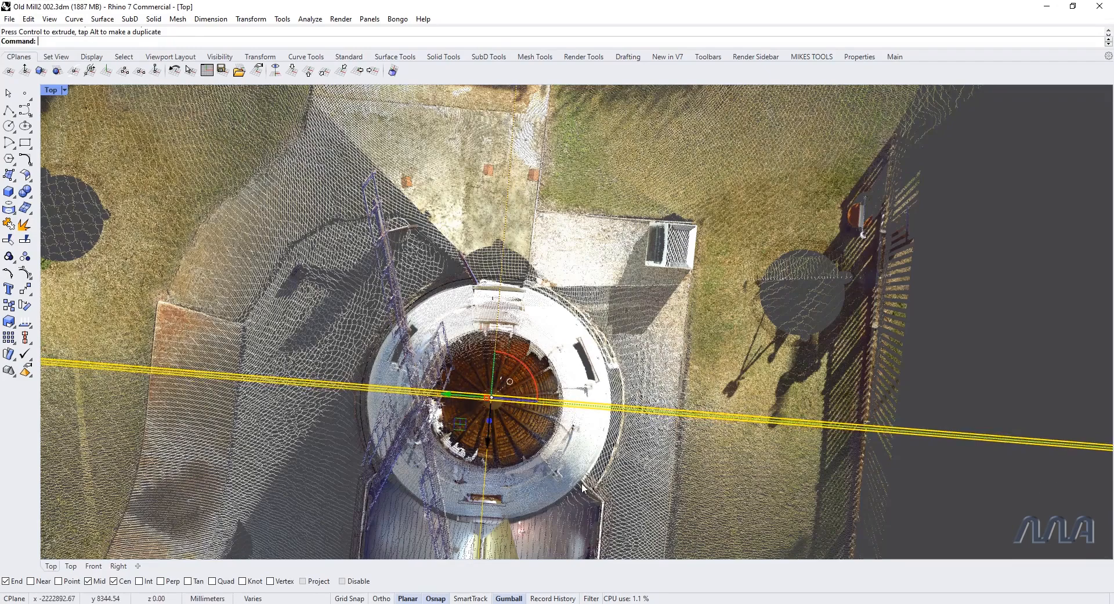
# Step: Re-enable the grouped clipping planes with EnableClippingPlane to cut a vertical section through the mill in perspective
pyautogui.write('p')
pyautogui.press('Return')
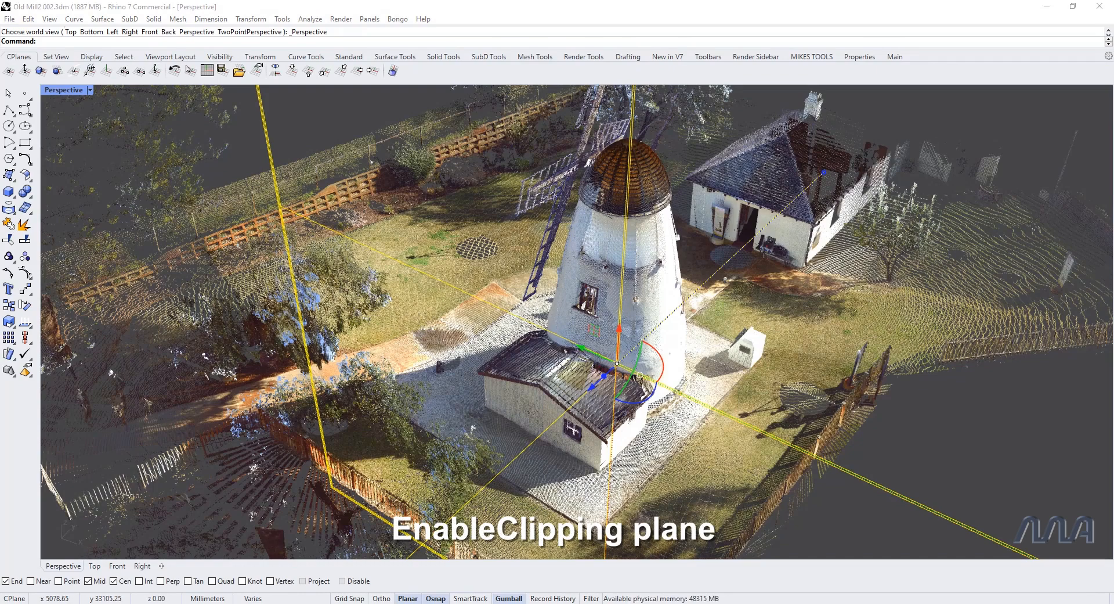
pyautogui.click(80, 43)
pyautogui.write('EnableClippingPlane')
pyautogui.press('Return')
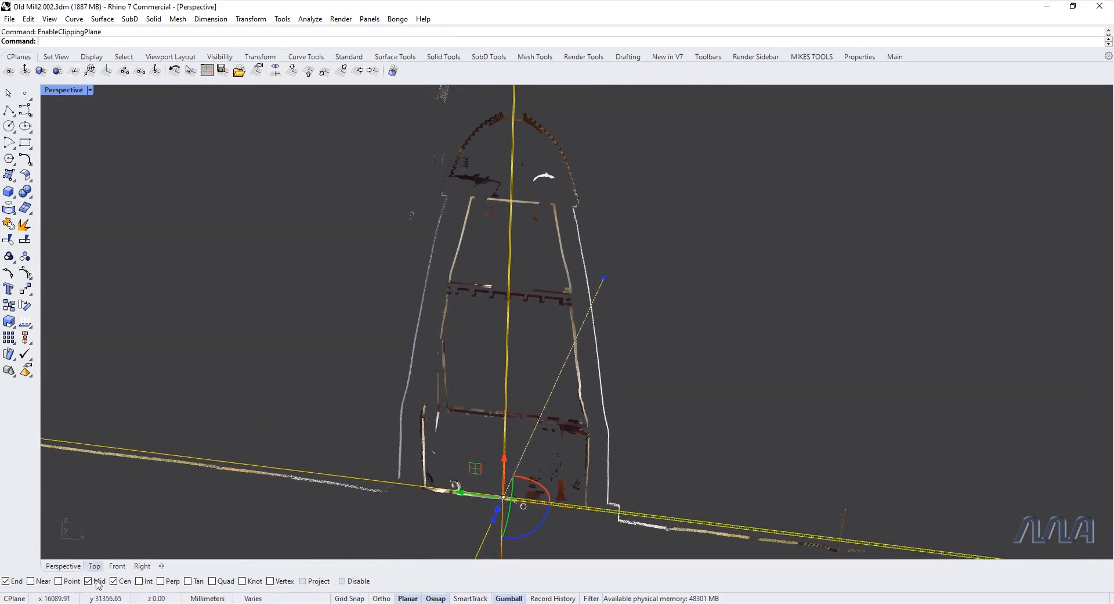
# Step: Switch to the front view and turn on the Wall Section layer to show the traced tower profile
pyautogui.click(774, 309)
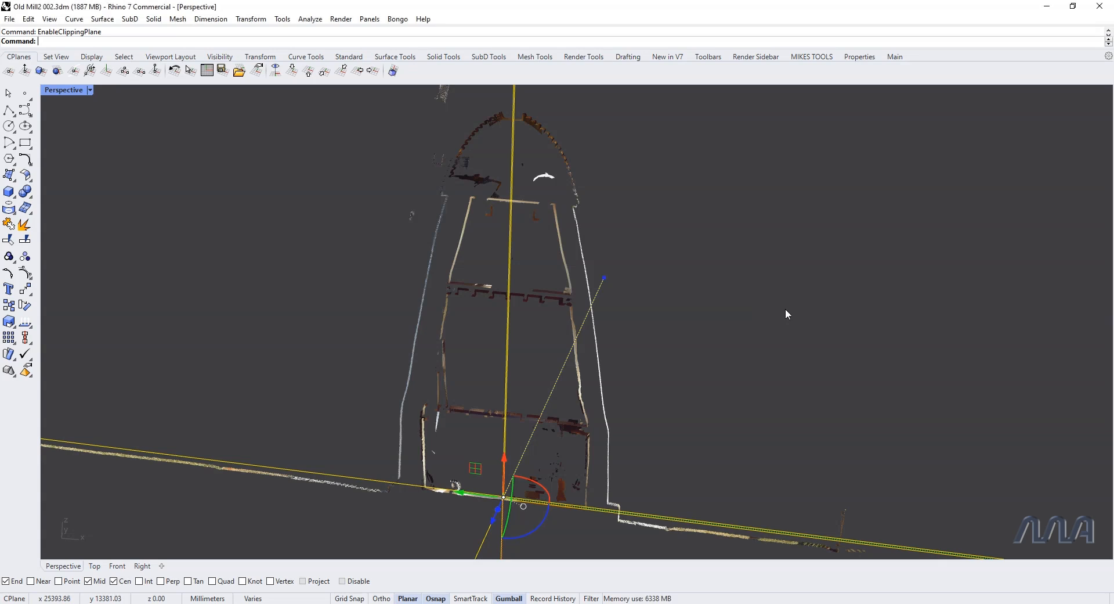
pyautogui.hotkey('ctrl', 'F2')
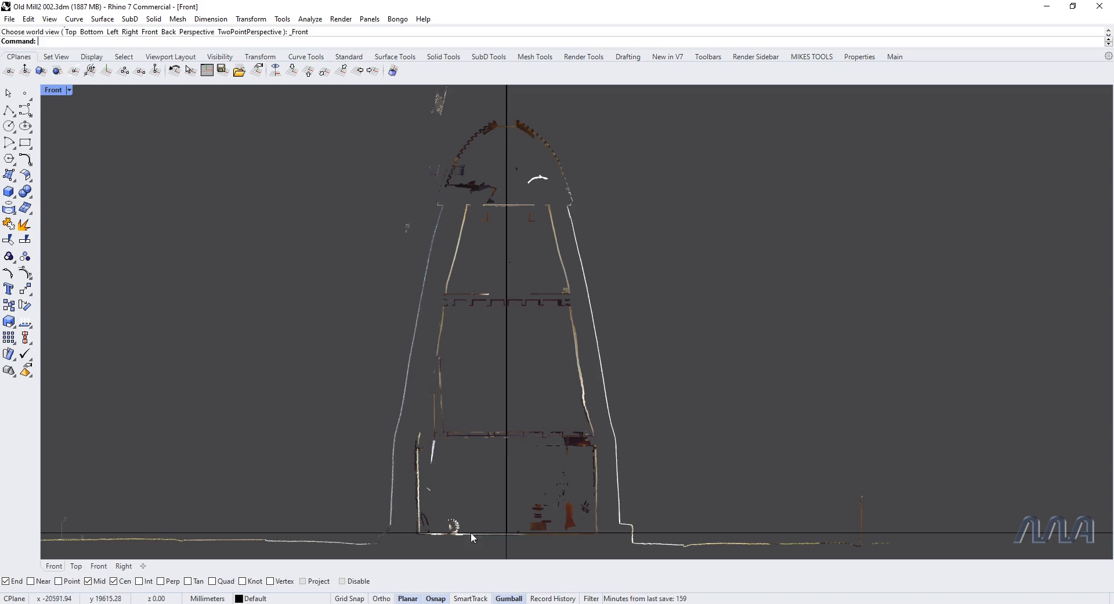
pyautogui.rightClick(682, 348)
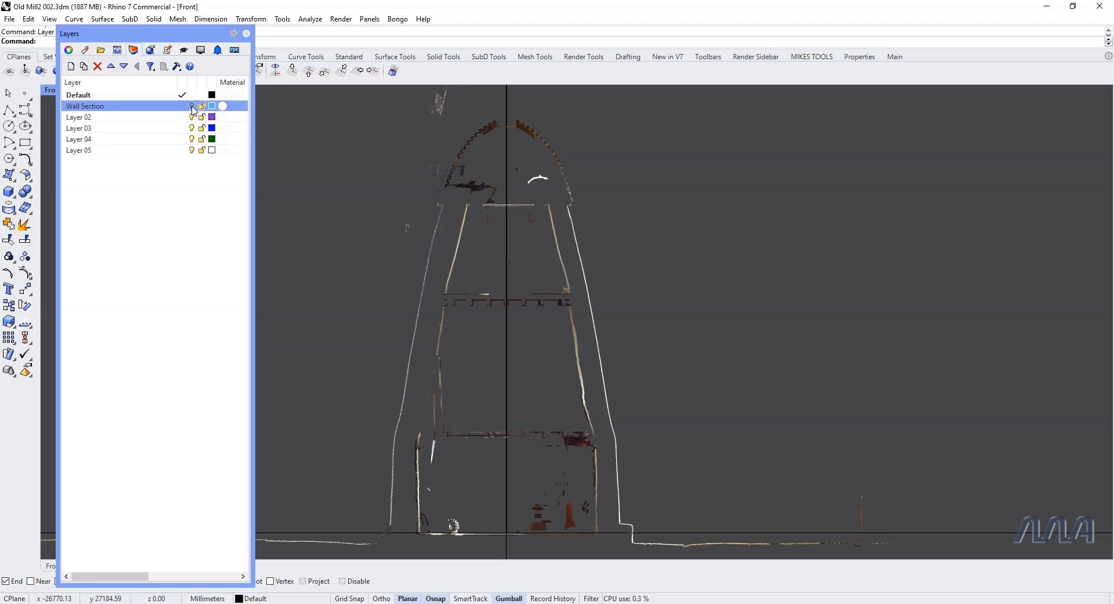
pyautogui.click(246, 34)
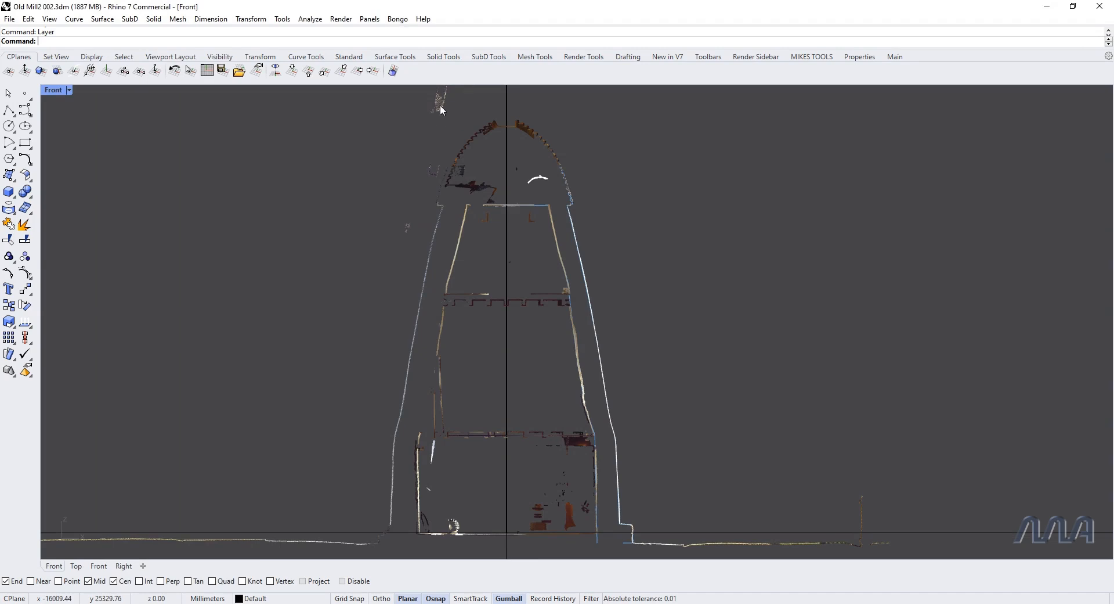
# Step: Hide the mill's point cloud, leaving the tower's section curves visible
pyautogui.click(441, 172)
pyautogui.write('Hide')
pyautogui.press('Return')
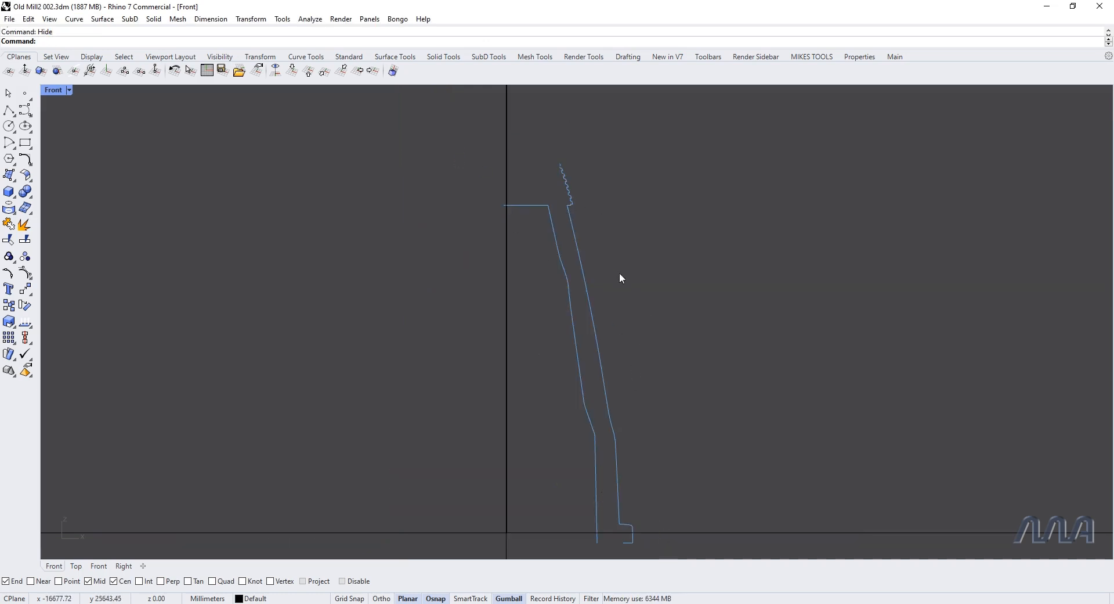
# Step: Turn off clipping for the grouped clipping planes with DisableClippingPlane and clear the selection
pyautogui.moveTo(527, 389); pyautogui.dragTo(497, 378)
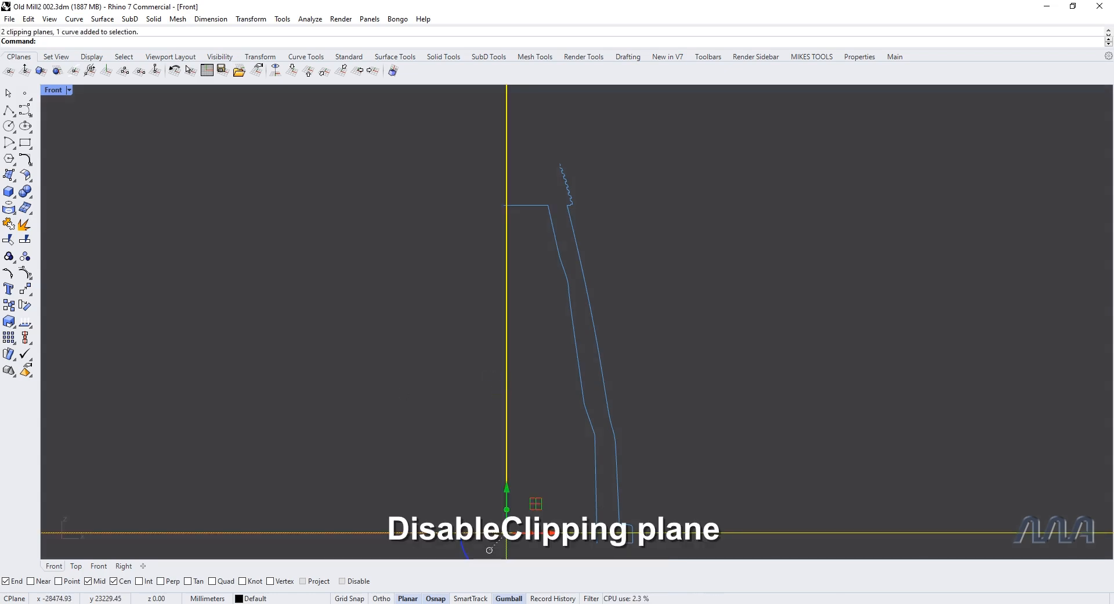
pyautogui.write('sa')
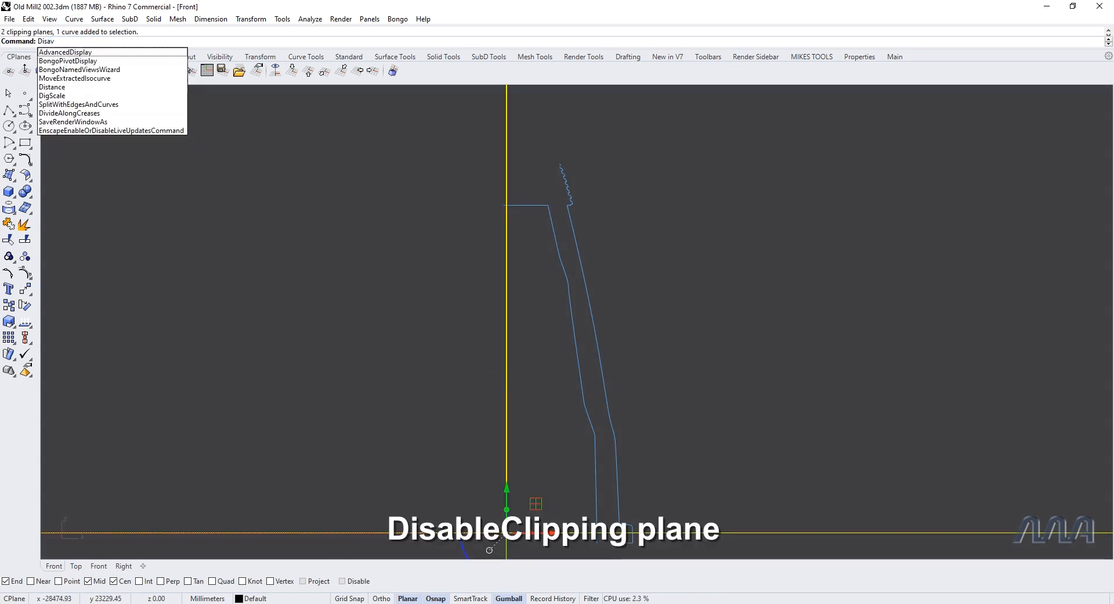
pyautogui.write('bleClippingPlane')
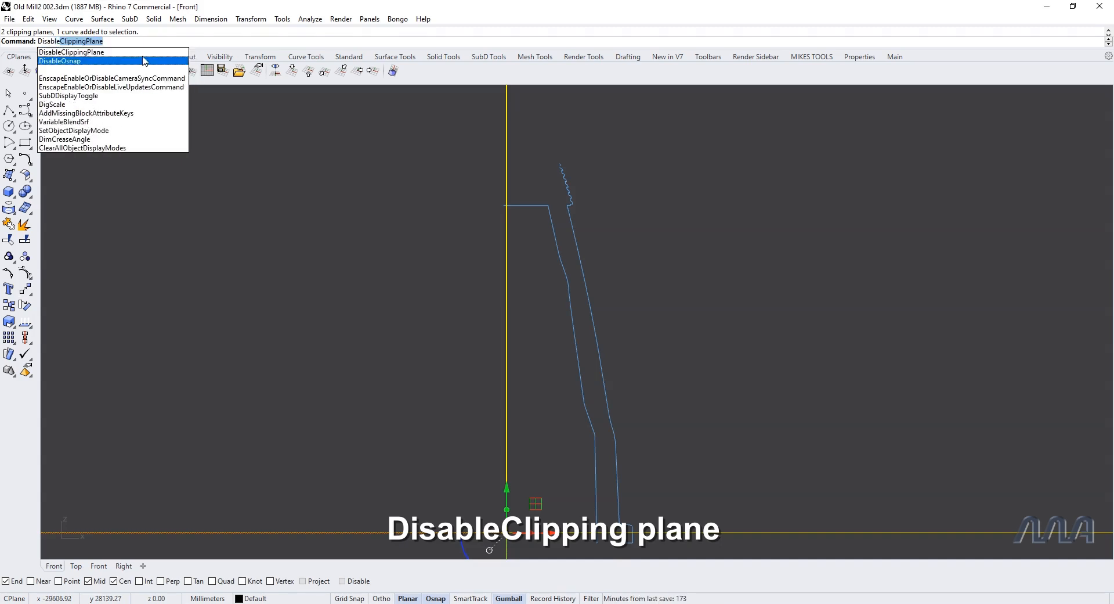
pyautogui.press('Return')
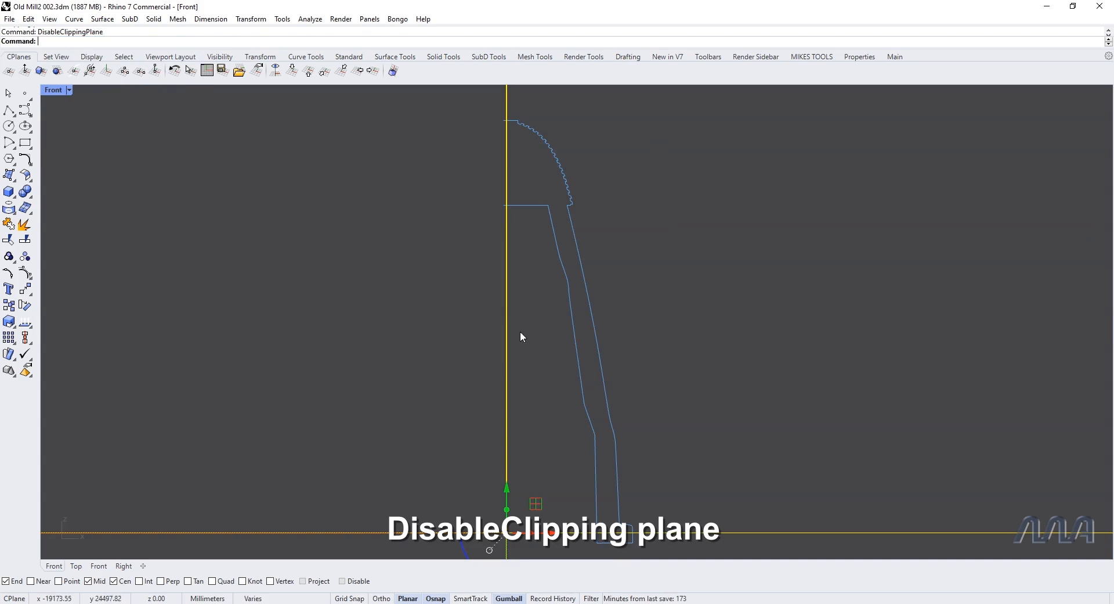
pyautogui.click(658, 391)
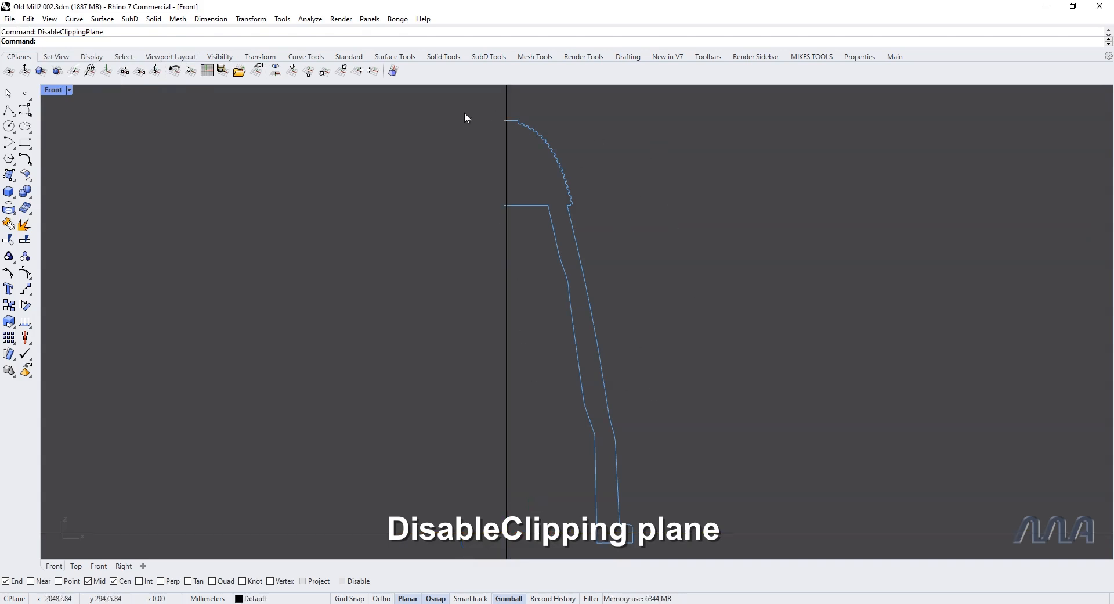
# Step: Revolve all the tower section curves 360° about a vertical axis starting at the inner end of the lower roof line
pyautogui.scroll(-1, 468, 137)
pyautogui.moveTo(442, 100); pyautogui.dragTo(659, 477)
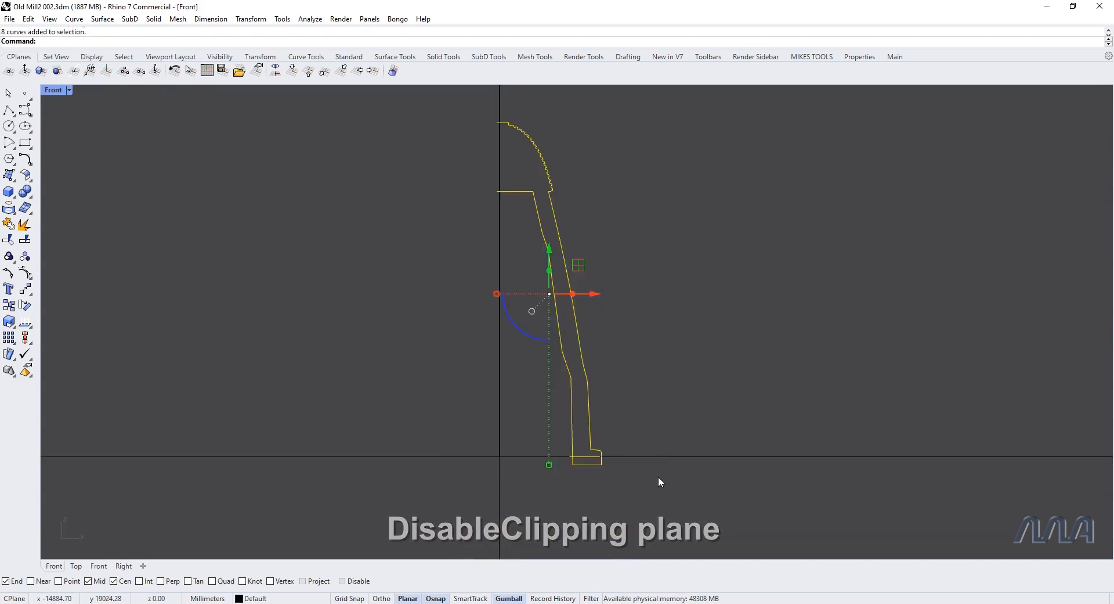
pyautogui.write('revol')
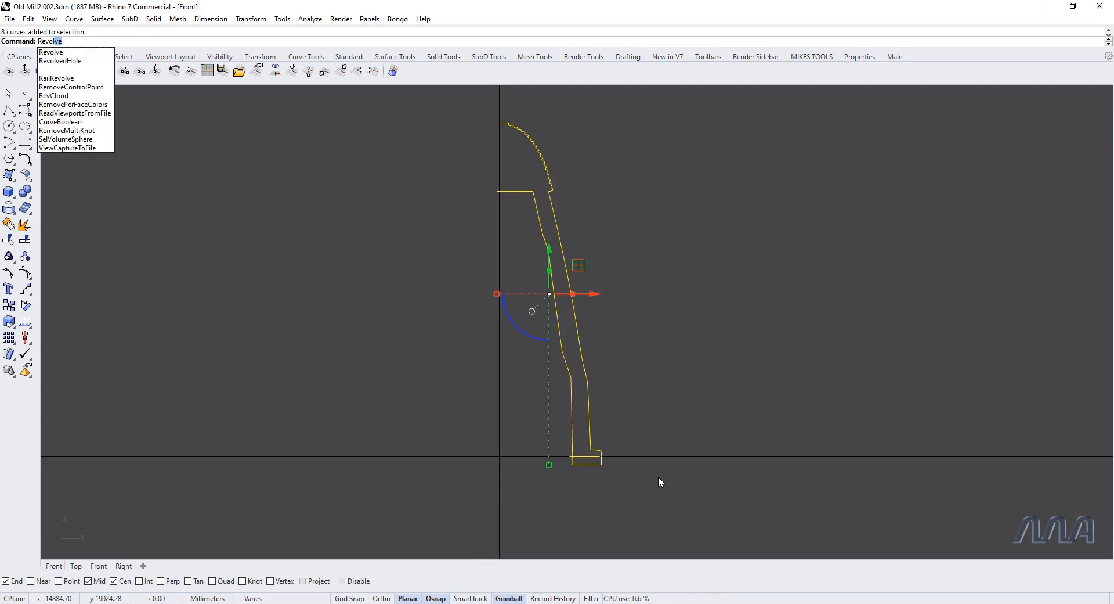
pyautogui.press('Return')
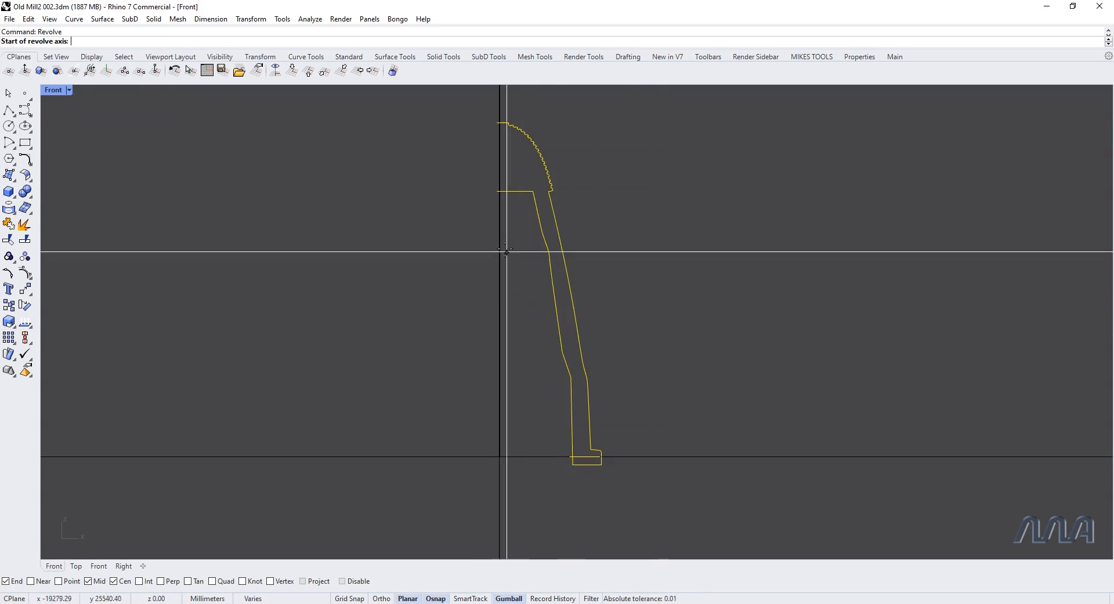
pyautogui.click(498, 192)
pyautogui.press('F8')
pyautogui.click(498, 375)
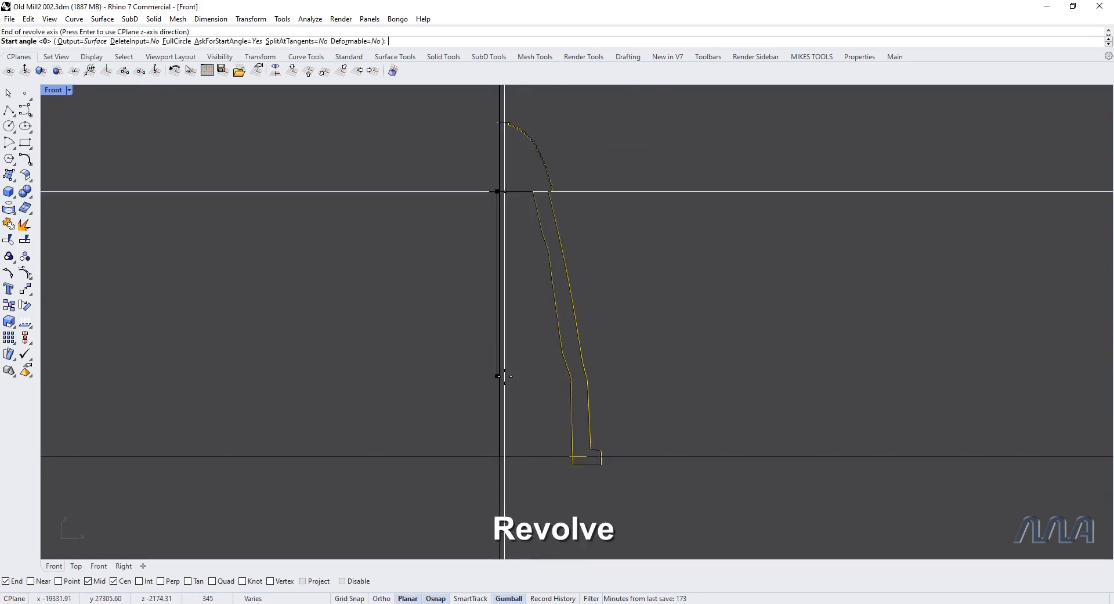
pyautogui.click(505, 377)
pyautogui.press('Return')
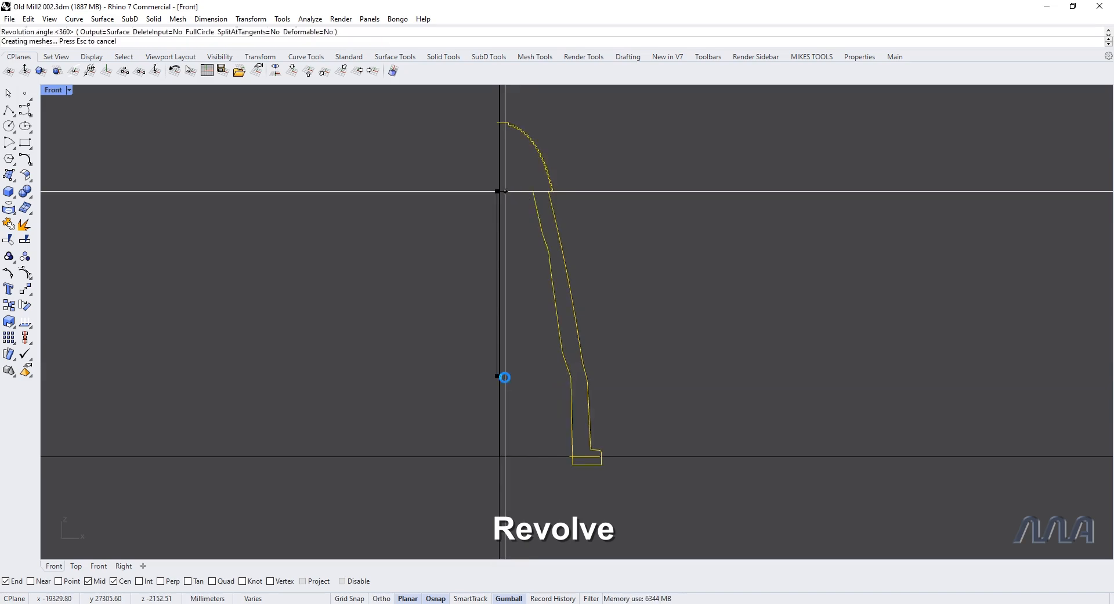
pyautogui.click(647, 355)
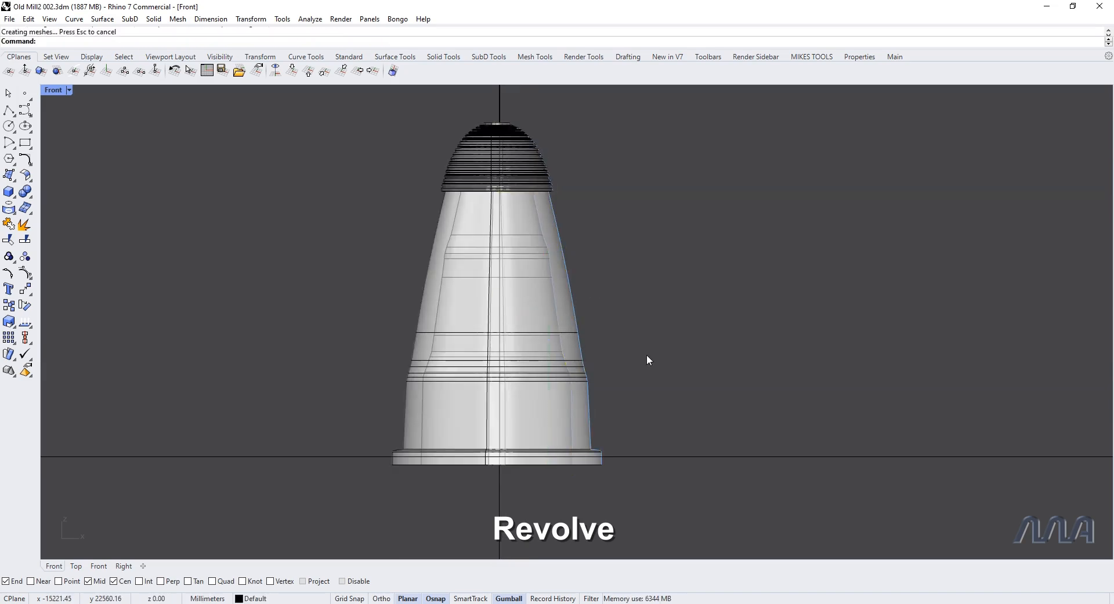
# Step: Delete the wide flat disc surface around the base of the revolved tower in perspective view
pyautogui.hotkey('ctrl', 'F4')
pyautogui.scroll(1, 647, 355)
pyautogui.scroll(5, 646, 354)
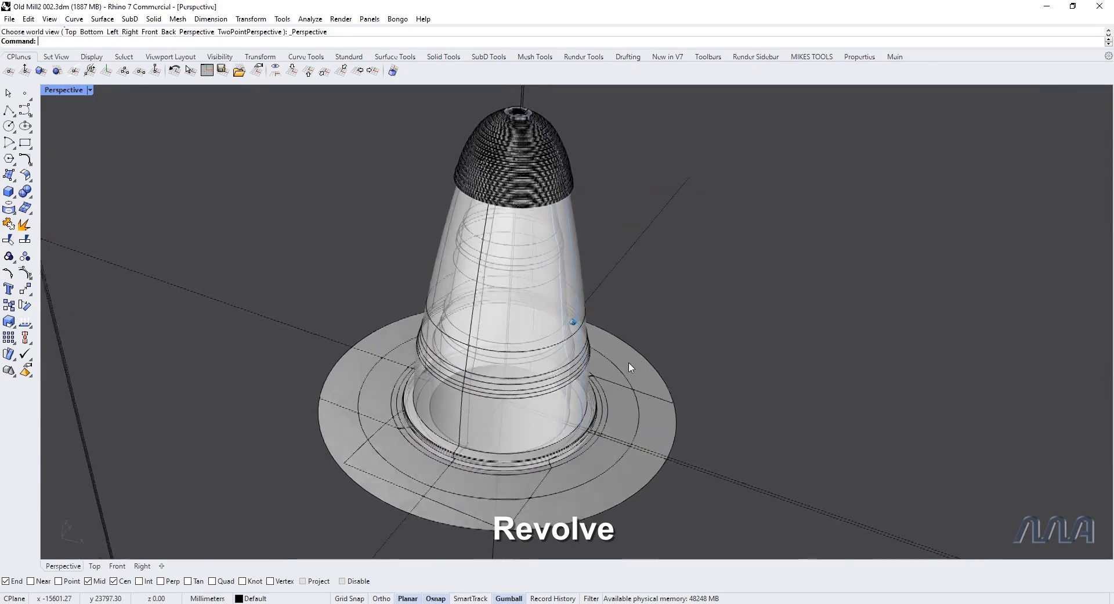
pyautogui.scroll(5, 638, 375)
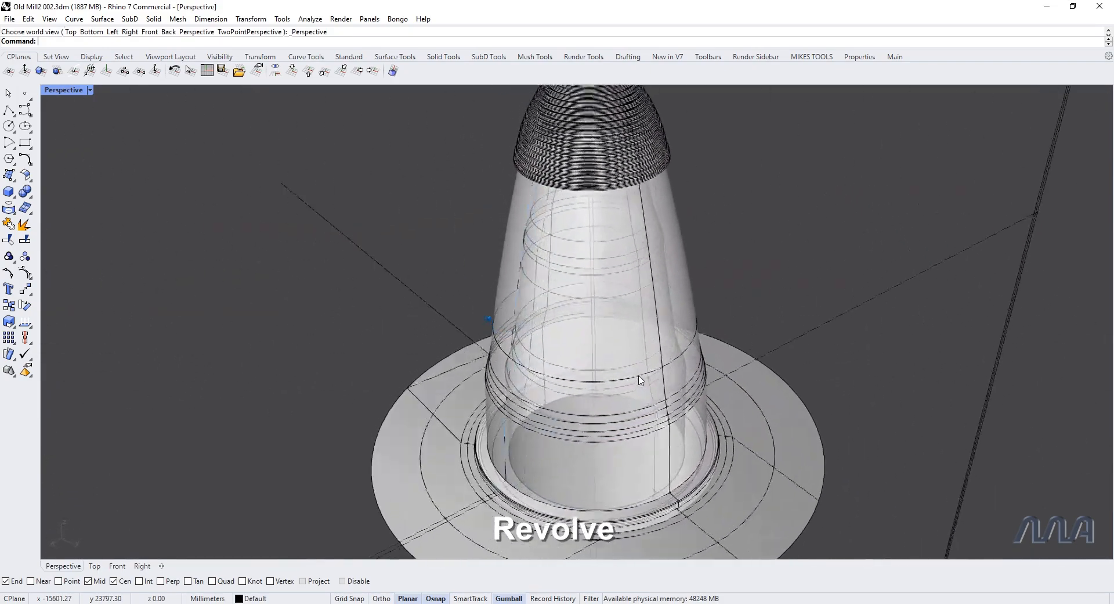
pyautogui.moveTo(639, 375); pyautogui.dragTo(633, 376, button='right')
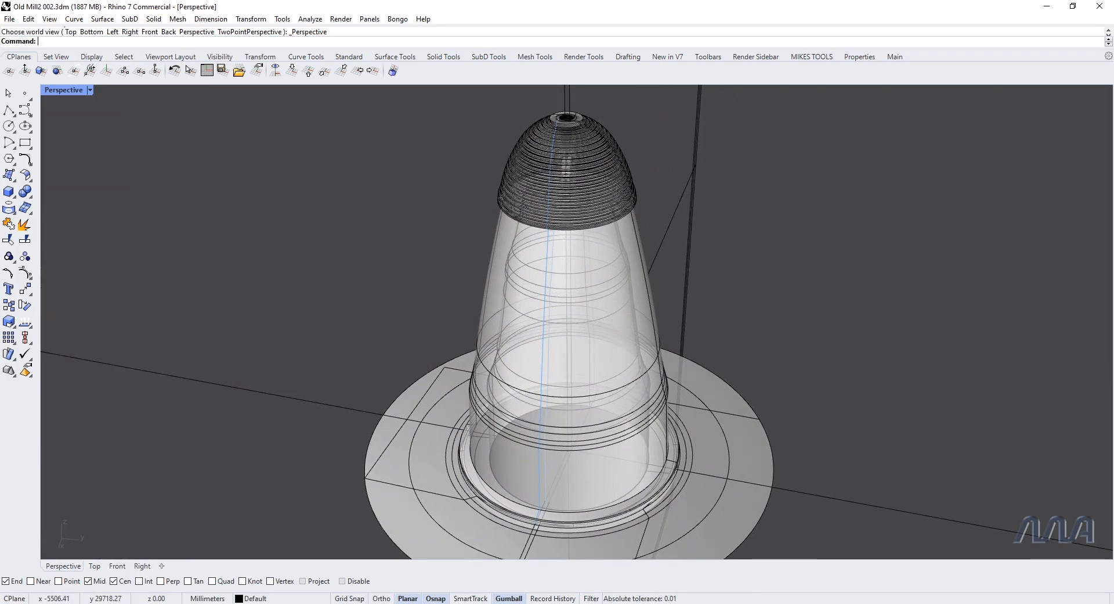
pyautogui.click(445, 463)
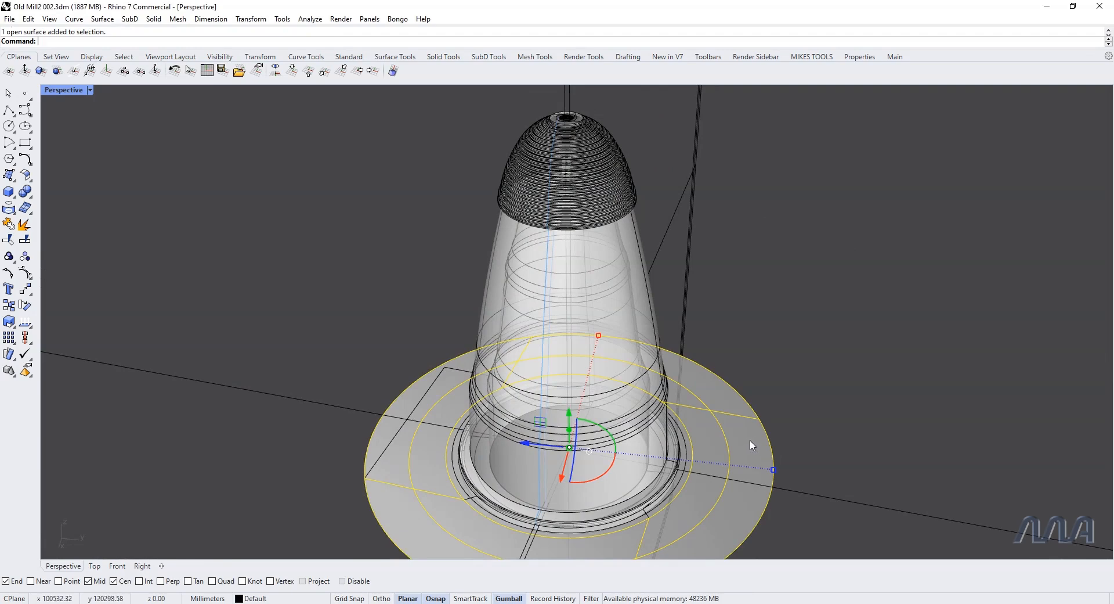
pyautogui.press('Delete')
pyautogui.moveTo(750, 440); pyautogui.dragTo(758, 475, button='right')
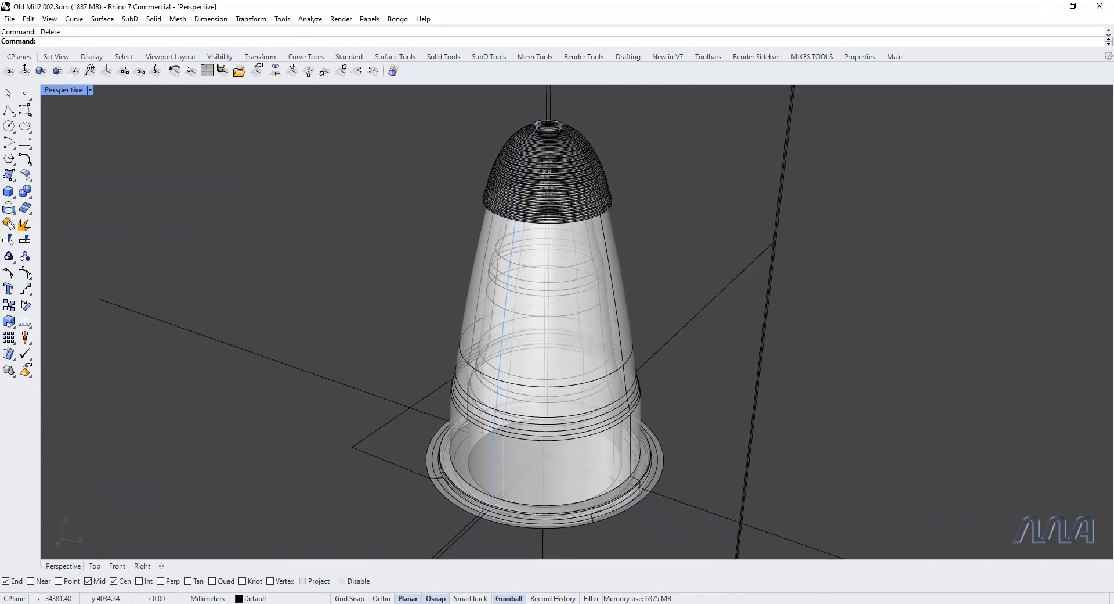
# Step: Show the hidden point cloud again and compare it with the revolved tower model
pyautogui.click(348, 56)
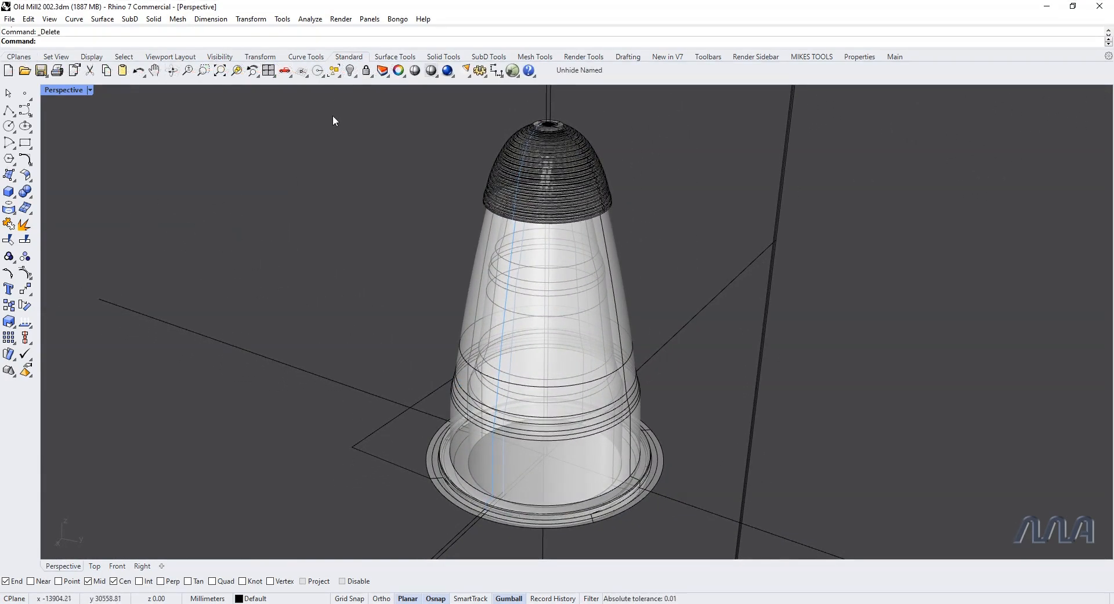
pyautogui.rightClick(351, 72)
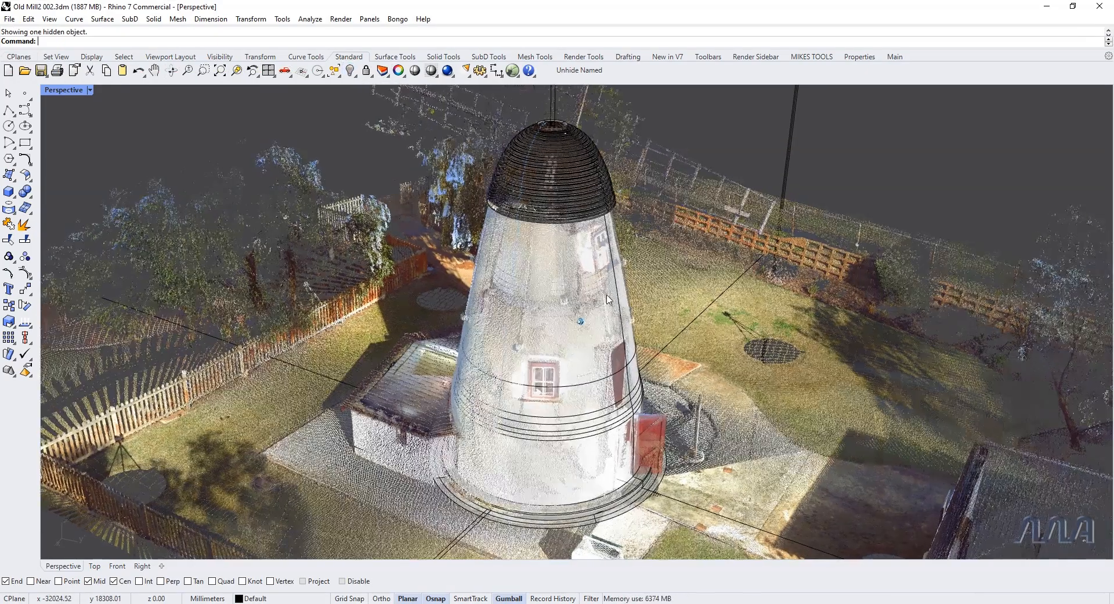
pyautogui.moveTo(608, 299); pyautogui.dragTo(707, 379, button='right')
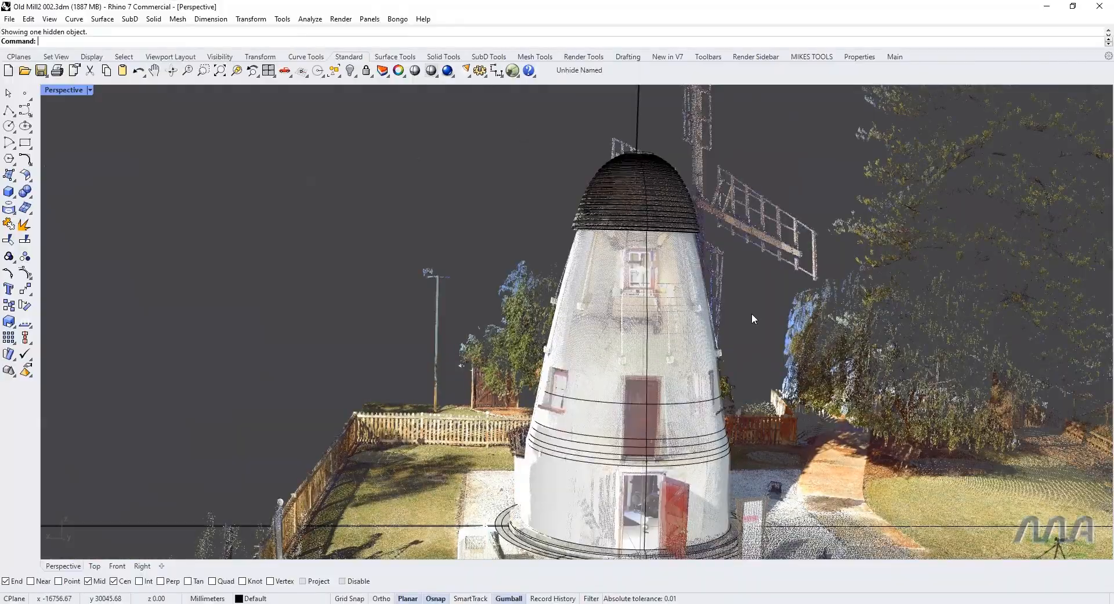
# Step: Deselect the upright clipping plane group and set the perspective viewport to the plan view of the construction plane
pyautogui.hotkey('ctrl', 'a')
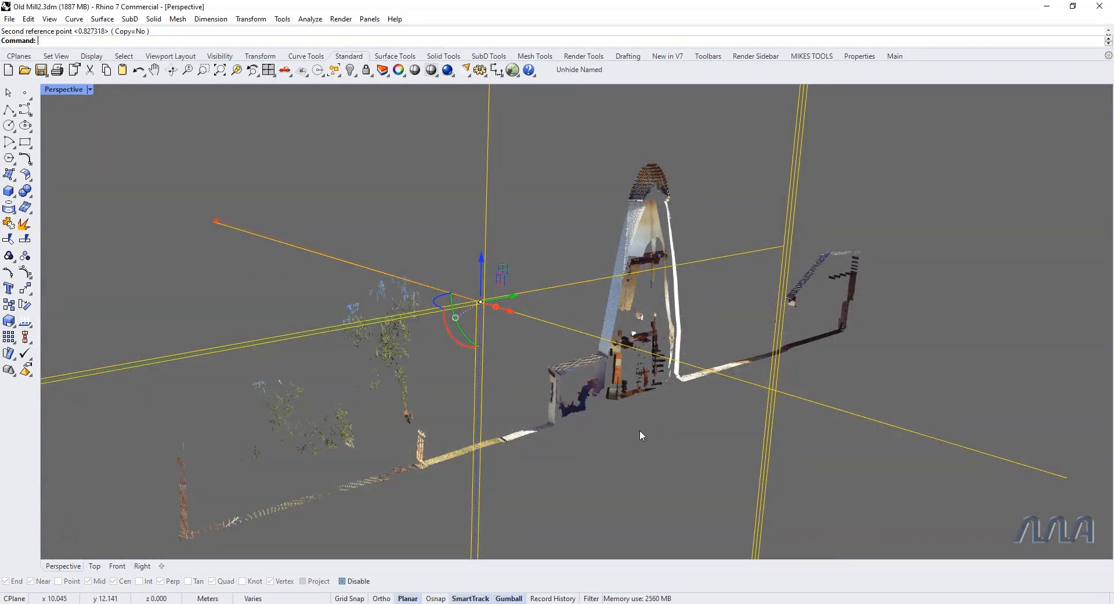
pyautogui.press('Escape')
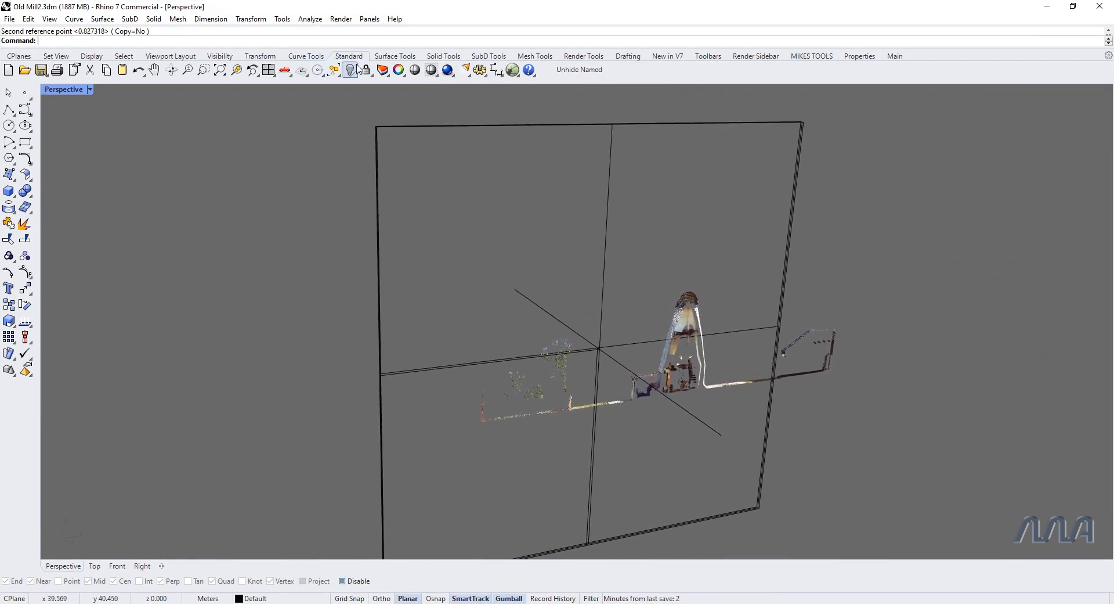
pyautogui.click(56, 55)
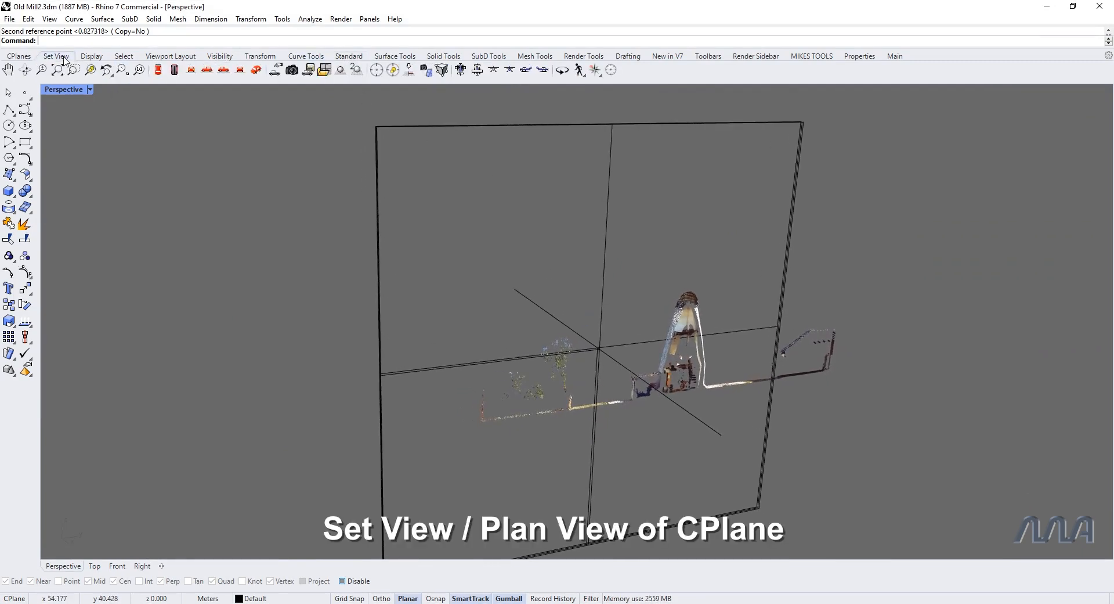
pyautogui.click(410, 71)
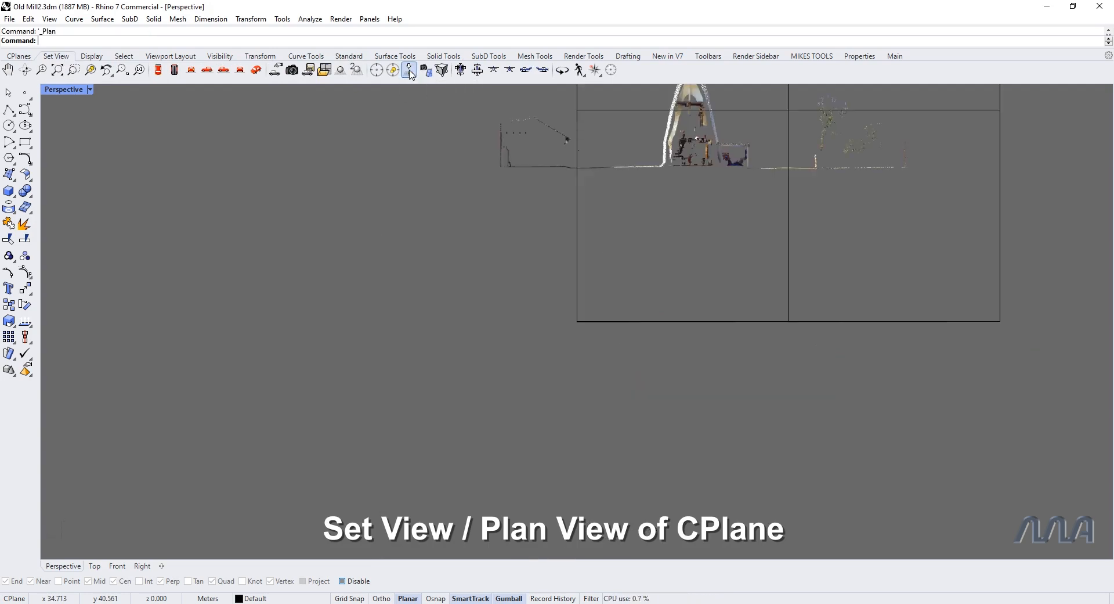
pyautogui.scroll(4, 774, 337)
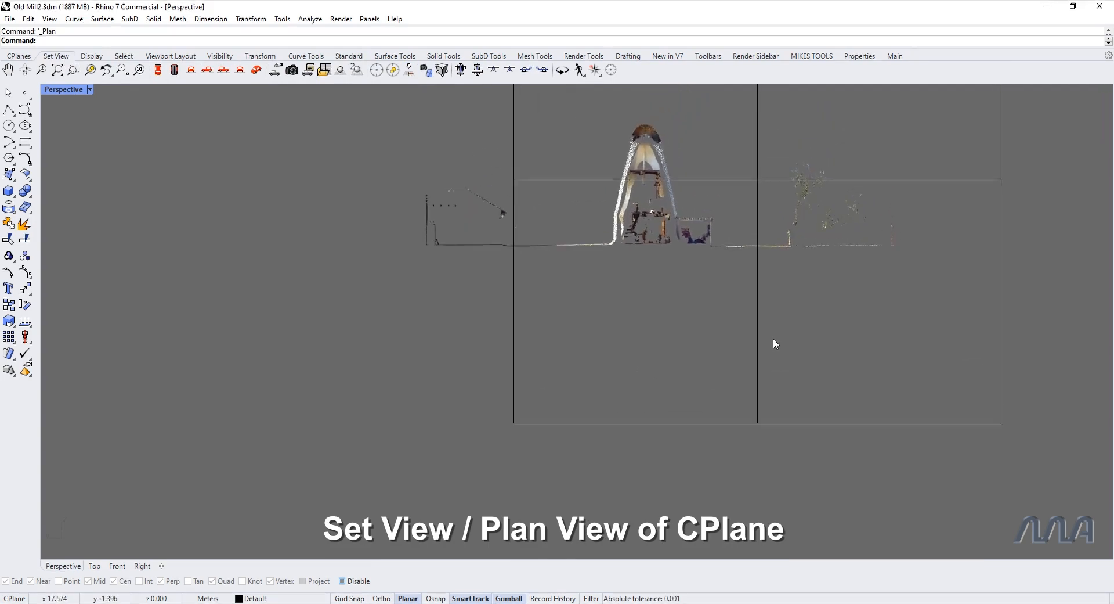
pyautogui.scroll(1, 768, 340)
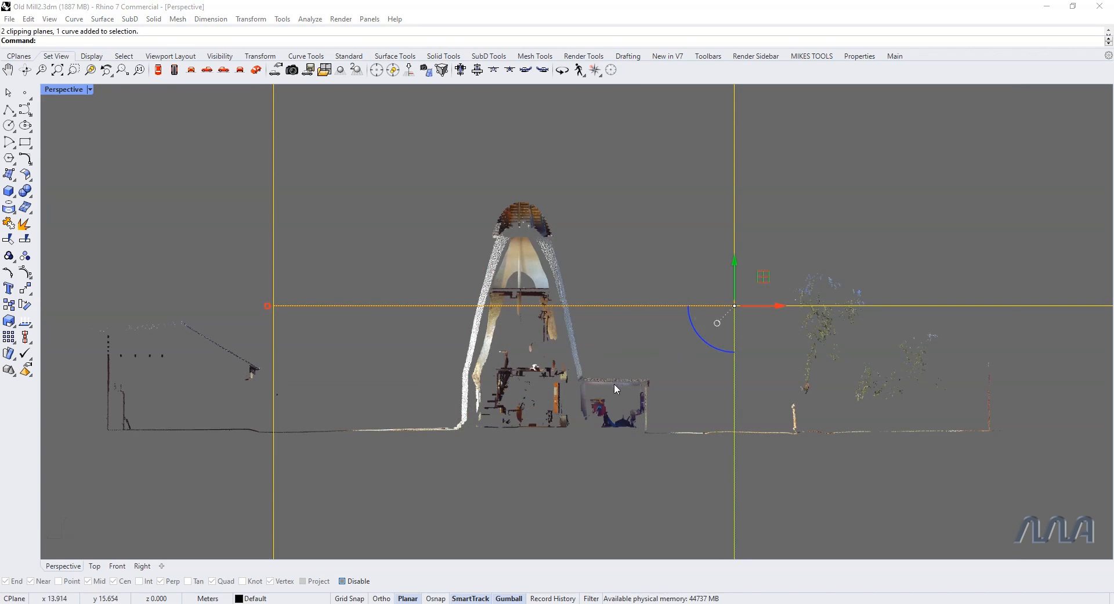
# Step: Refresh the mobile construction plane attached to the boundary curve of the upright clipping plane group using Mplane
pyautogui.scroll(-5, 778, 391)
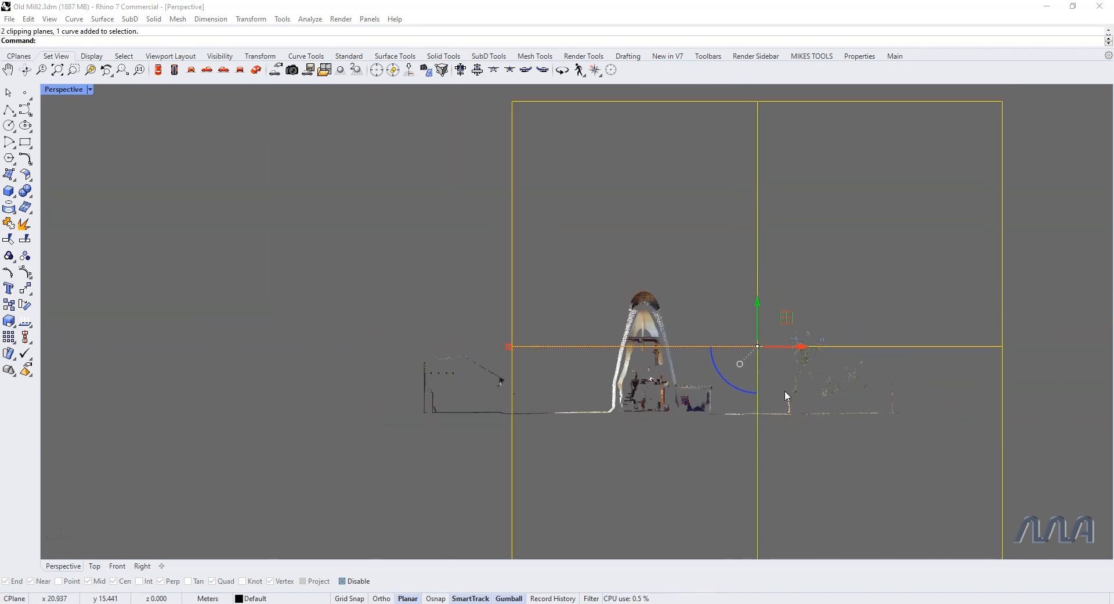
pyautogui.keyDown('shift'); pyautogui.moveTo(700, 381); pyautogui.dragTo(641, 359, button='right'); pyautogui.keyUp('shift')
pyautogui.scroll(-2, 640, 358)
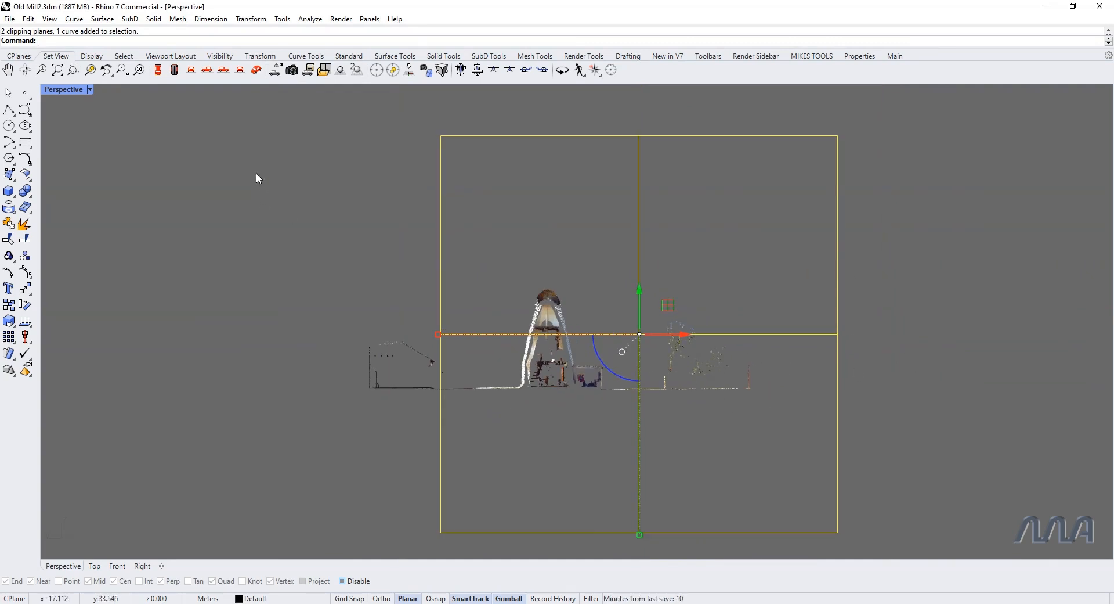
pyautogui.rightClick(123, 45)
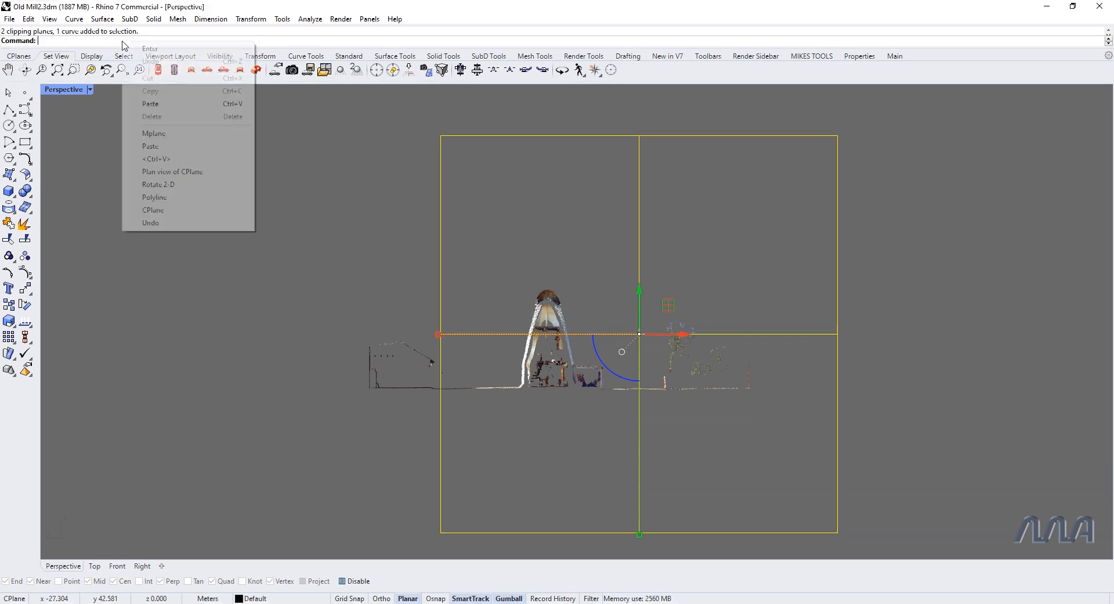
pyautogui.click(177, 103)
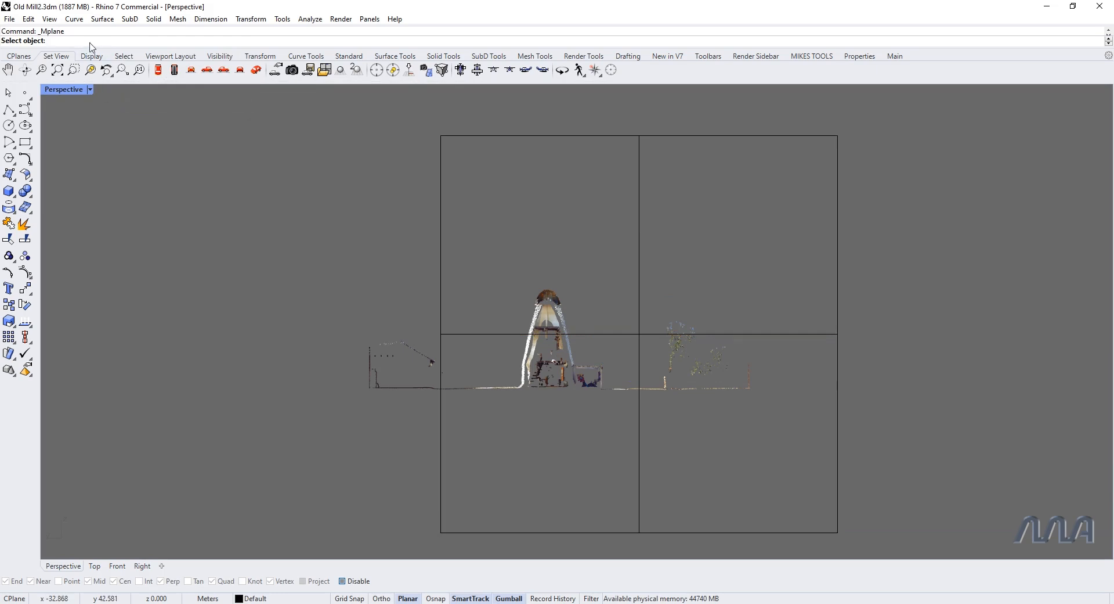
pyautogui.click(443, 230)
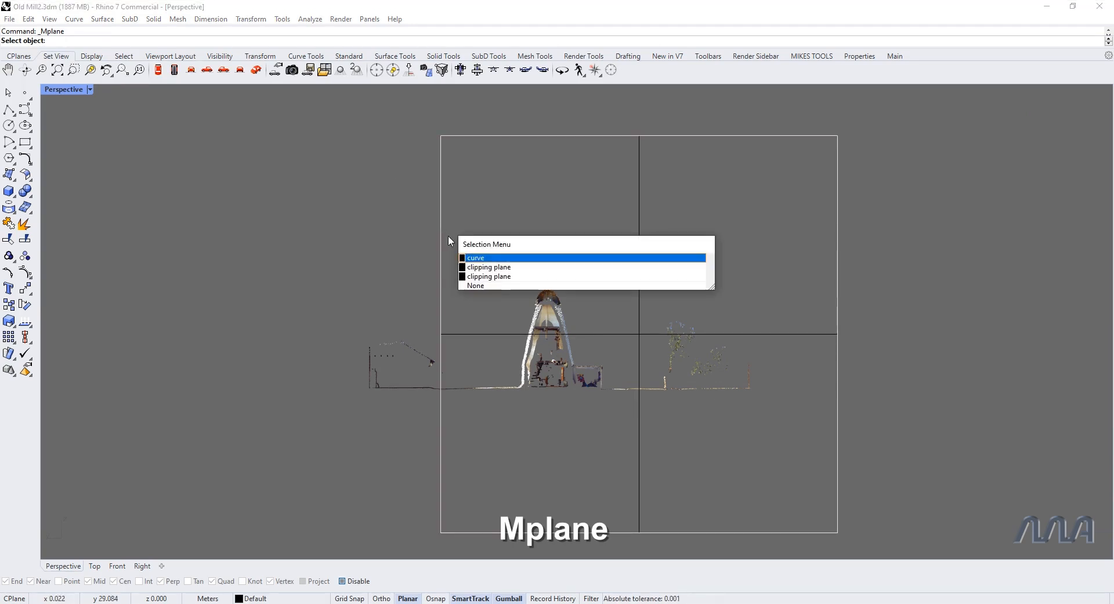
pyautogui.click(483, 258)
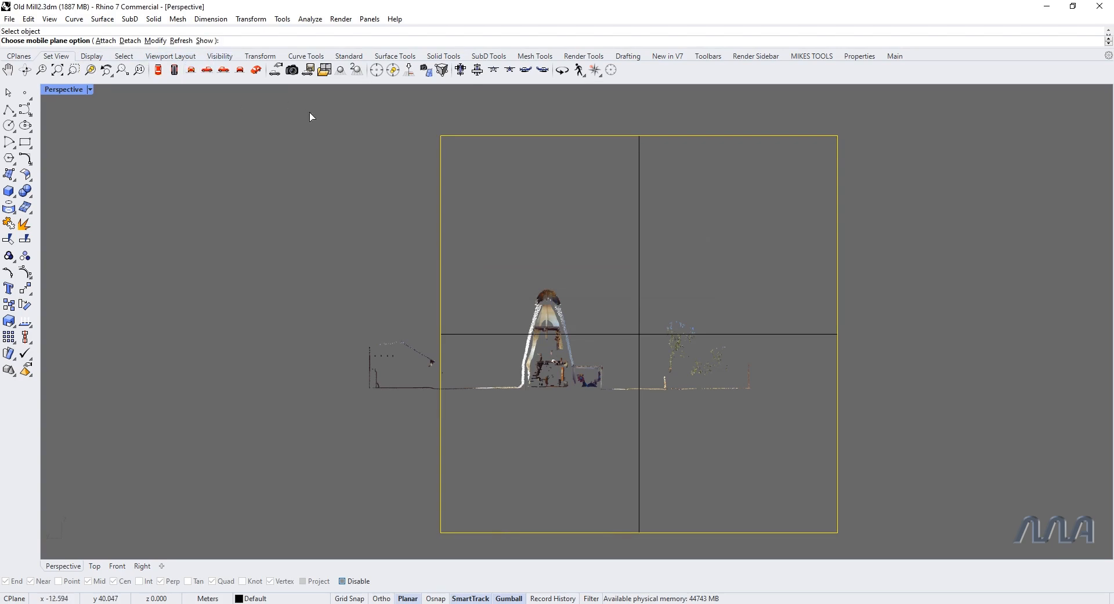
pyautogui.click(182, 40)
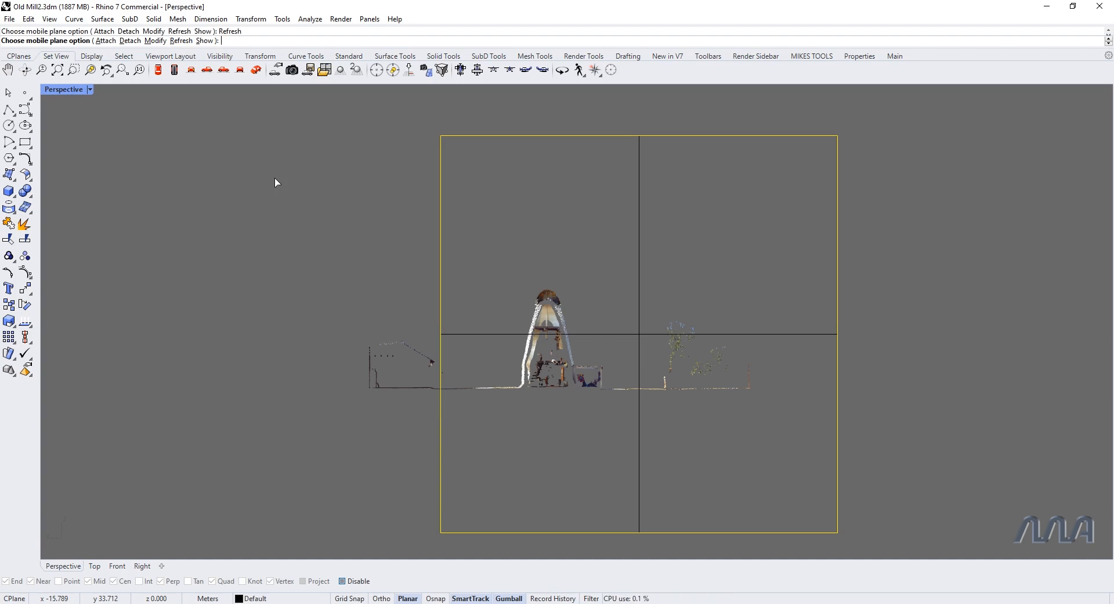
pyautogui.press('Return')
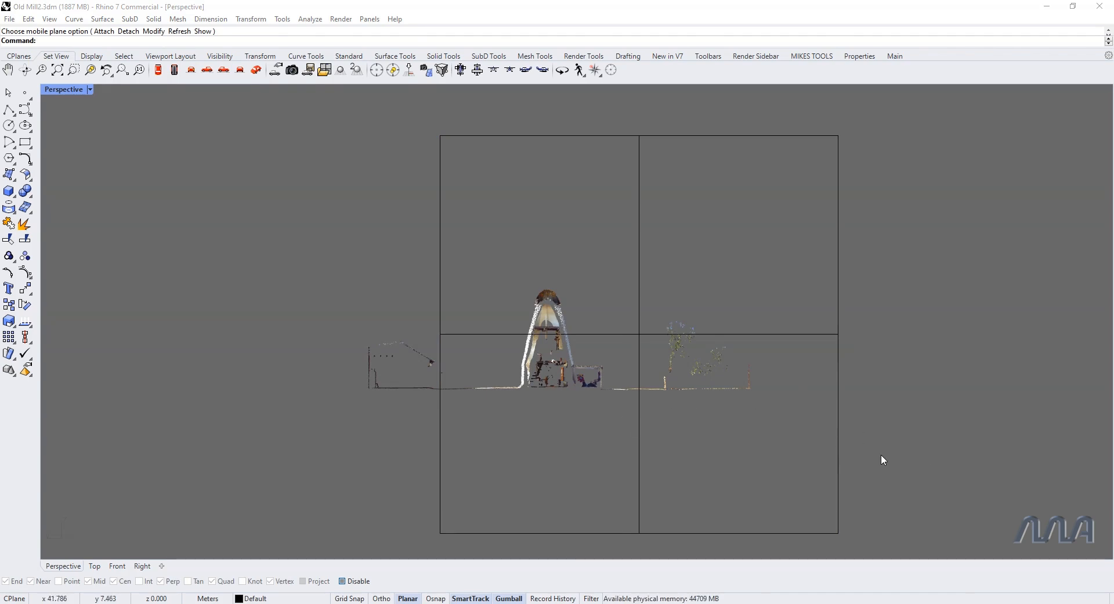
# Step: Delete the upright clipping plane group together with its boundary curve
pyautogui.scroll(8, 788, 455)
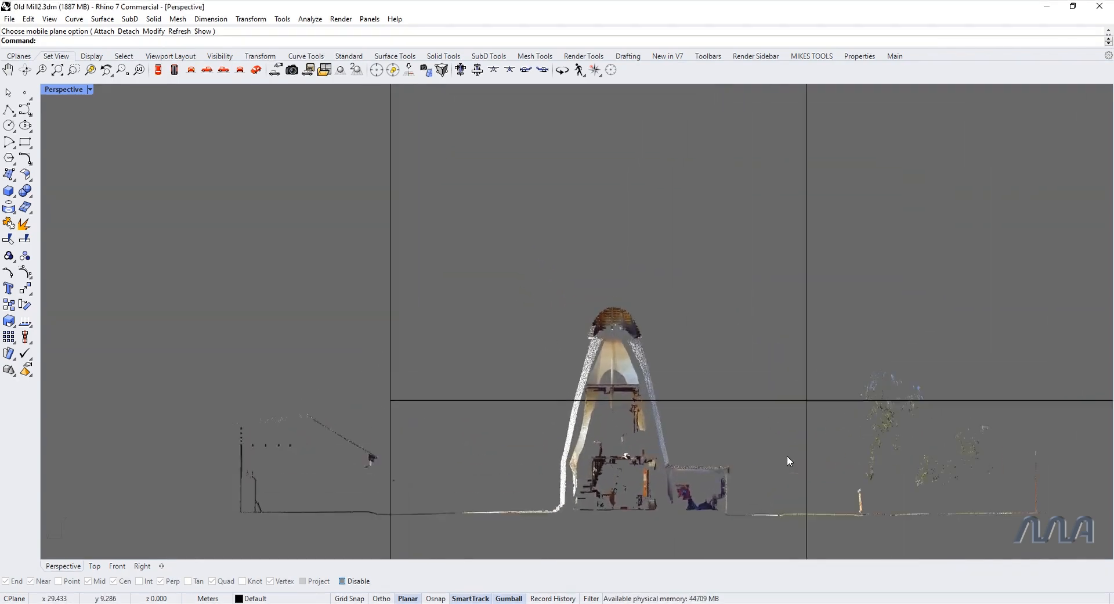
pyautogui.scroll(-8, 779, 454)
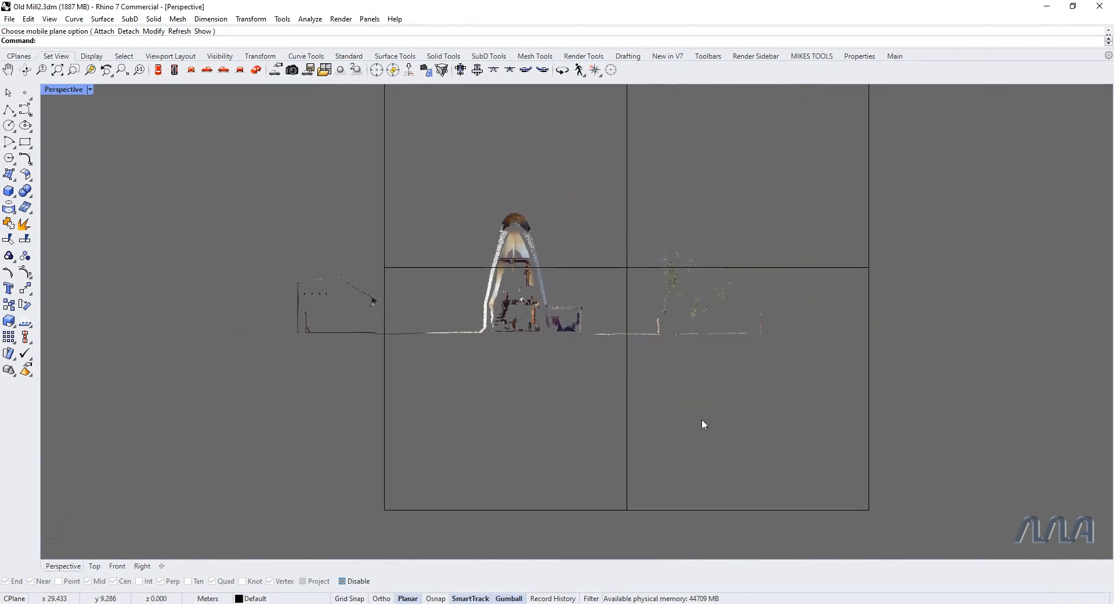
pyautogui.moveTo(809, 454); pyautogui.dragTo(804, 456)
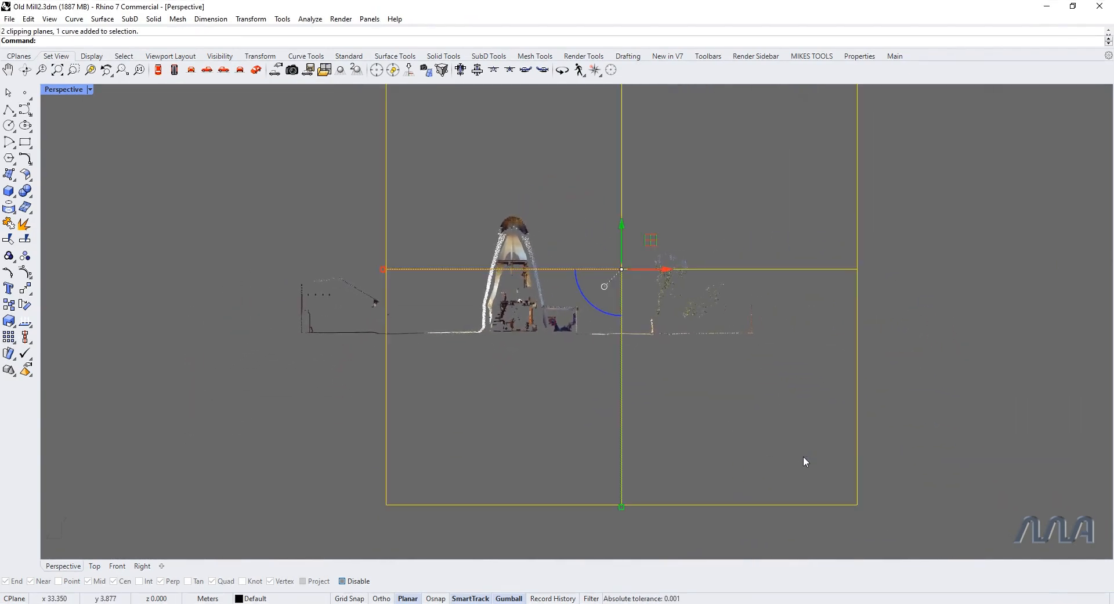
pyautogui.moveTo(712, 420); pyautogui.dragTo(862, 445, button='right')
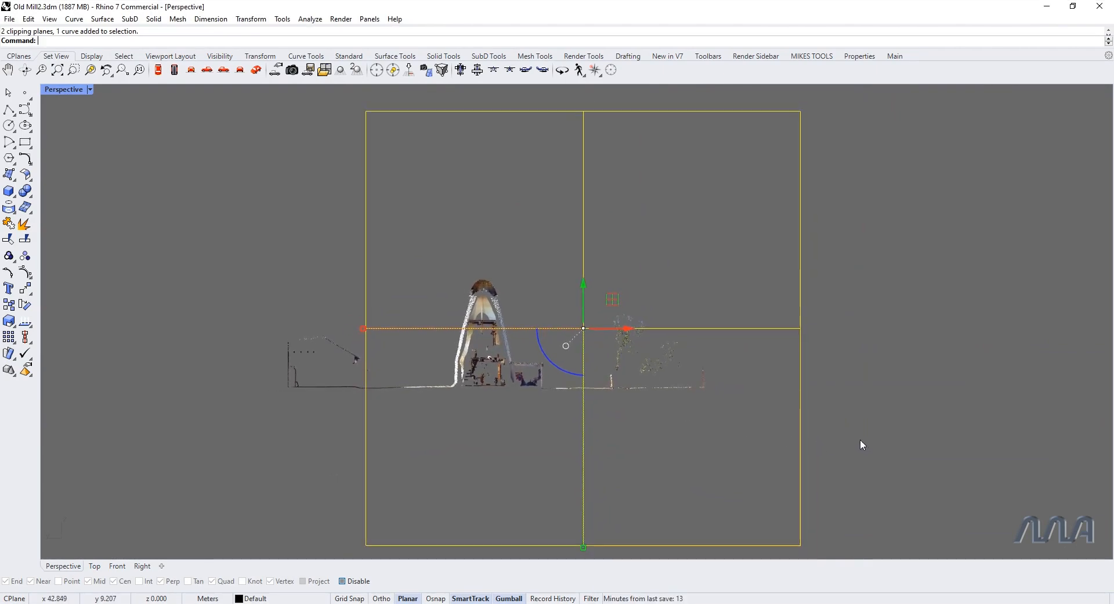
pyautogui.press('Delete')
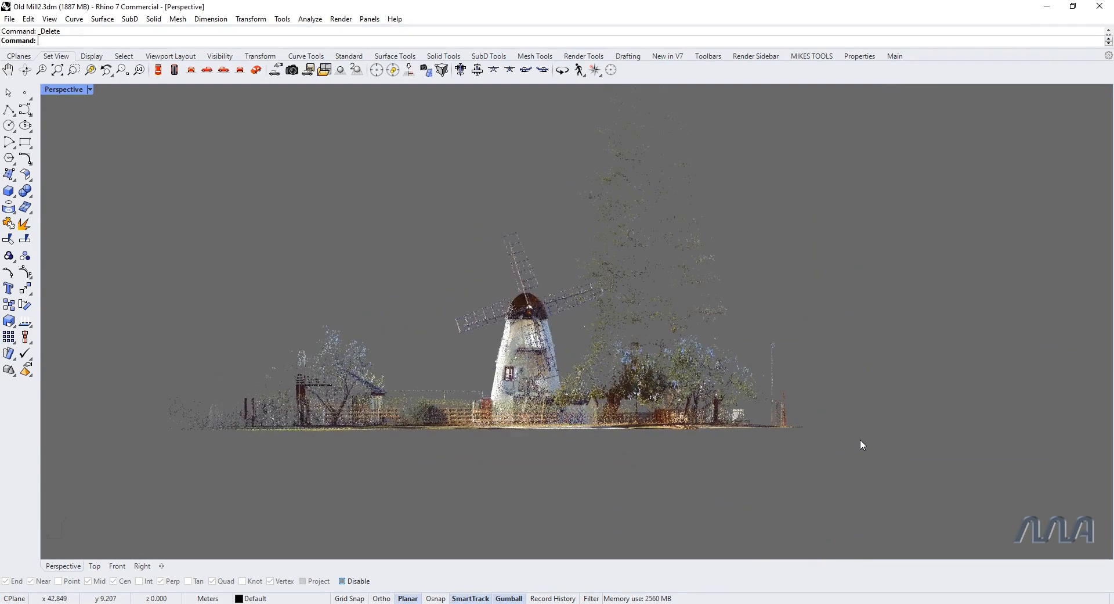
# Step: With PointCloud's Remove option and PointCloud output, extract the points of the small white box structure beside the tower, working from above
pyautogui.hotkey('ctrl', 'F4')
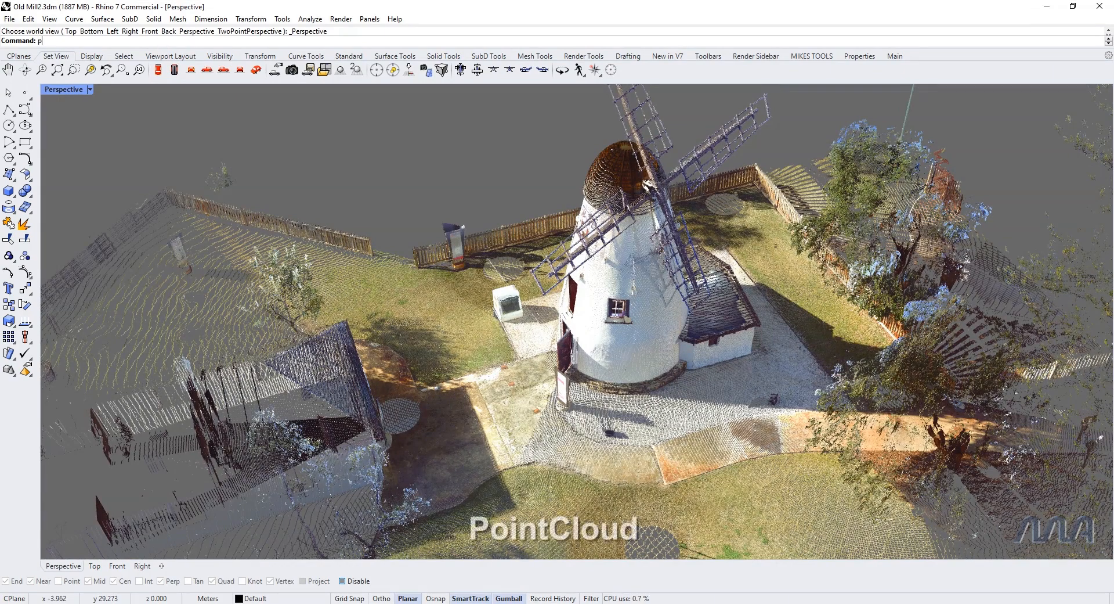
pyautogui.write('PointCloud')
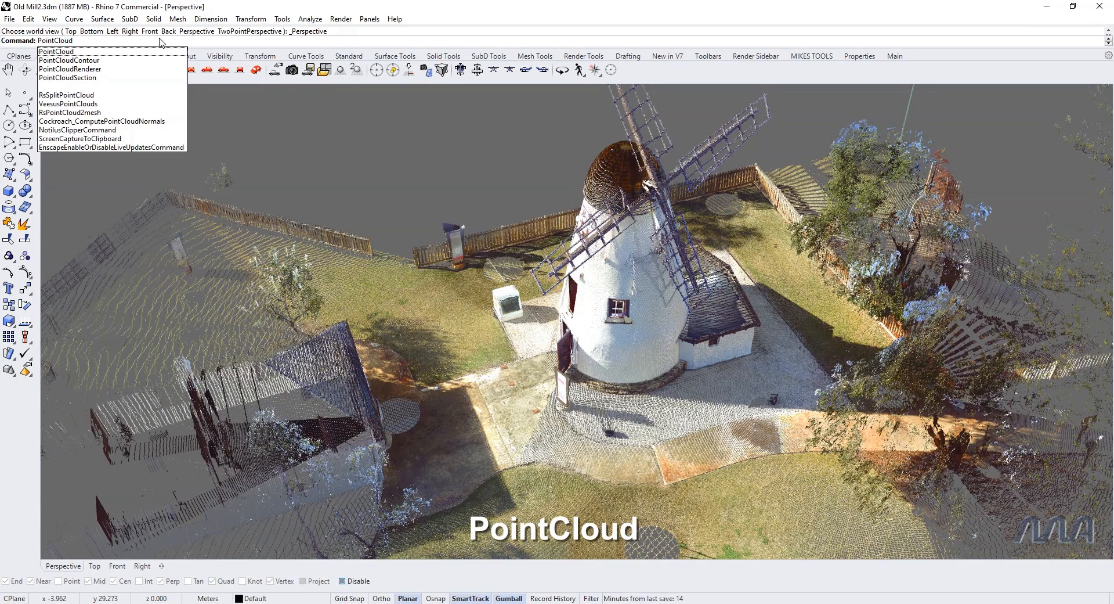
pyautogui.press('Return')
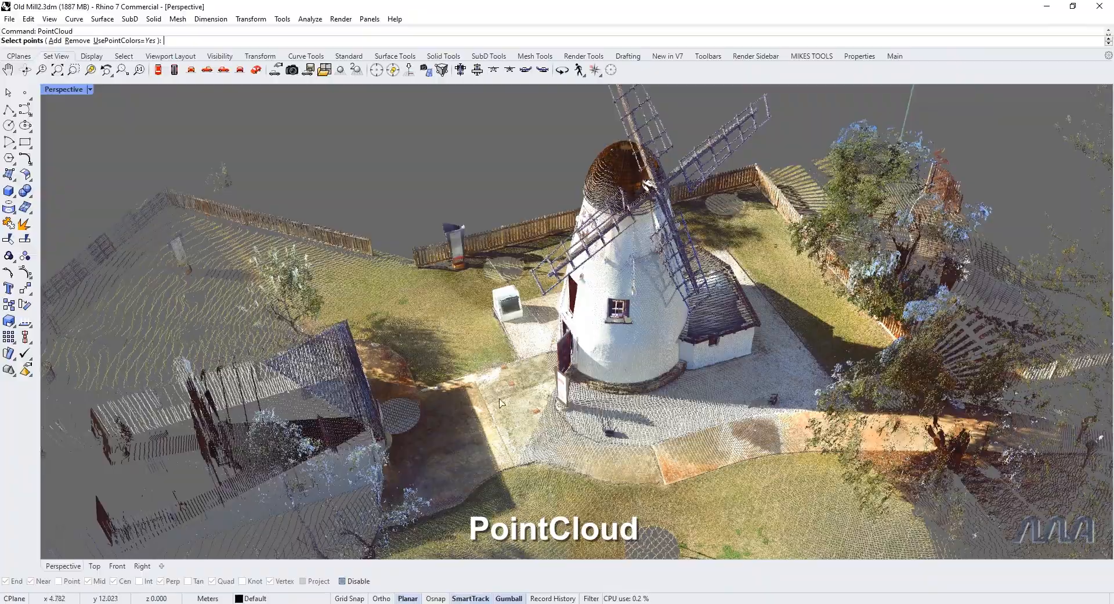
pyautogui.scroll(10, 509, 316)
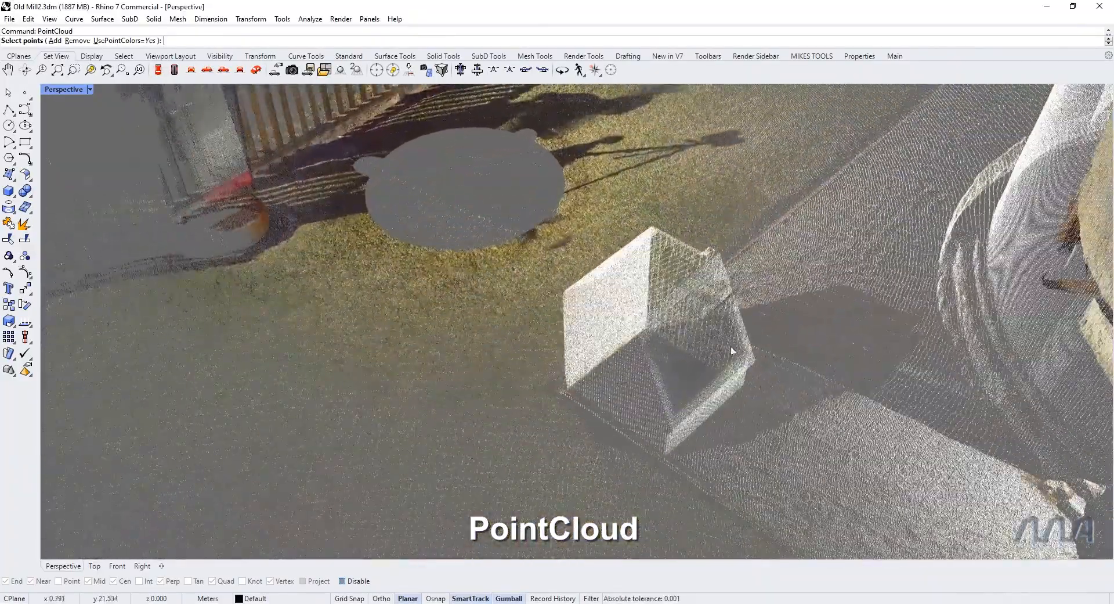
pyautogui.moveTo(730, 346); pyautogui.dragTo(676, 346, button='right')
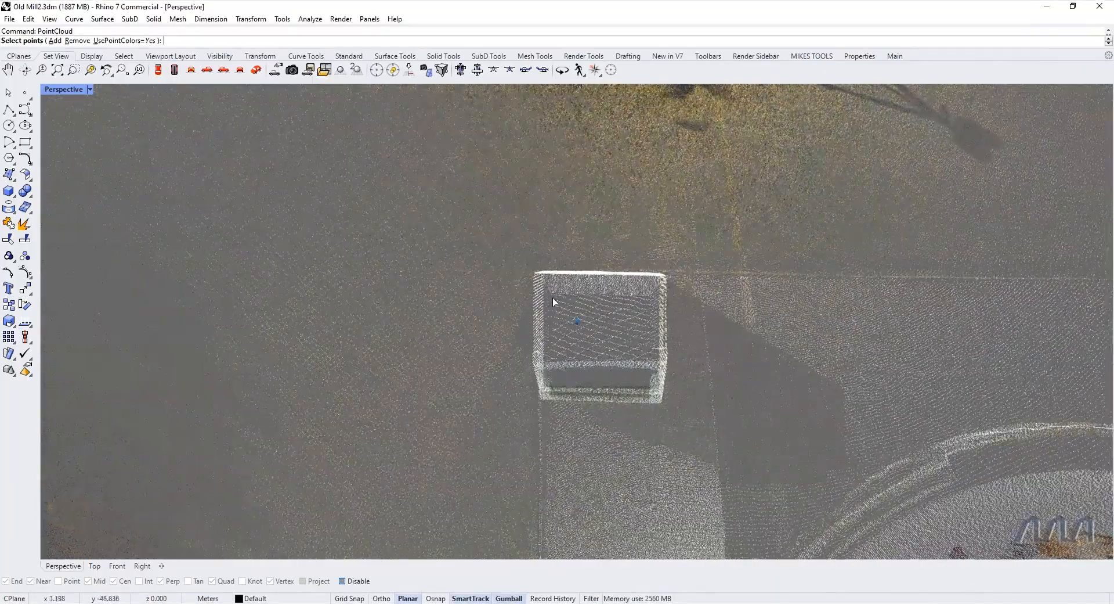
pyautogui.click(77, 41)
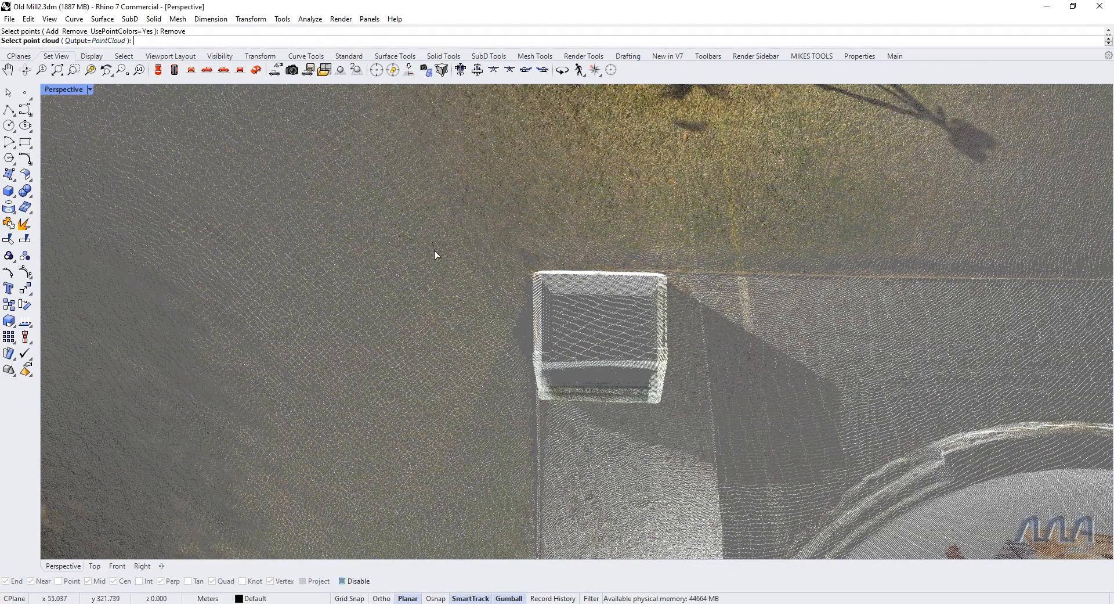
pyautogui.click(505, 298)
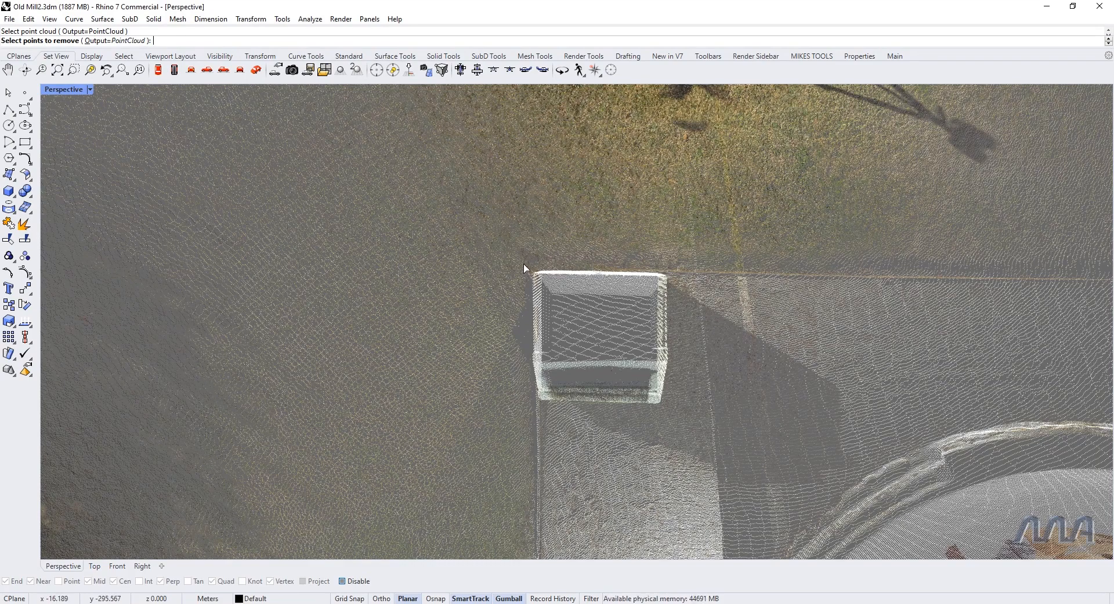
pyautogui.click(600, 366)
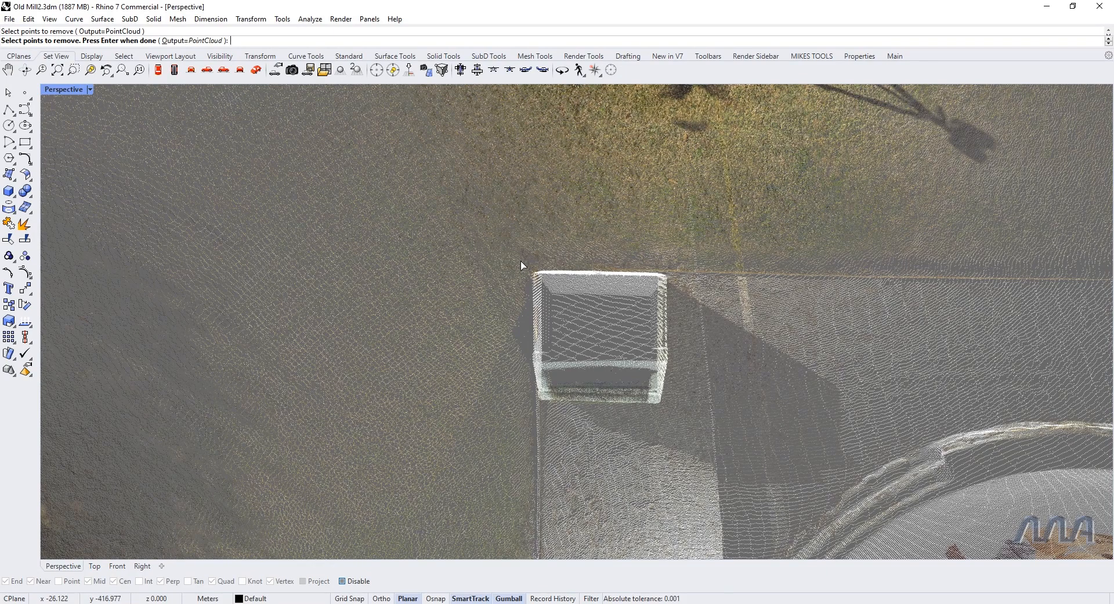
pyautogui.moveTo(591, 341); pyautogui.dragTo(676, 414)
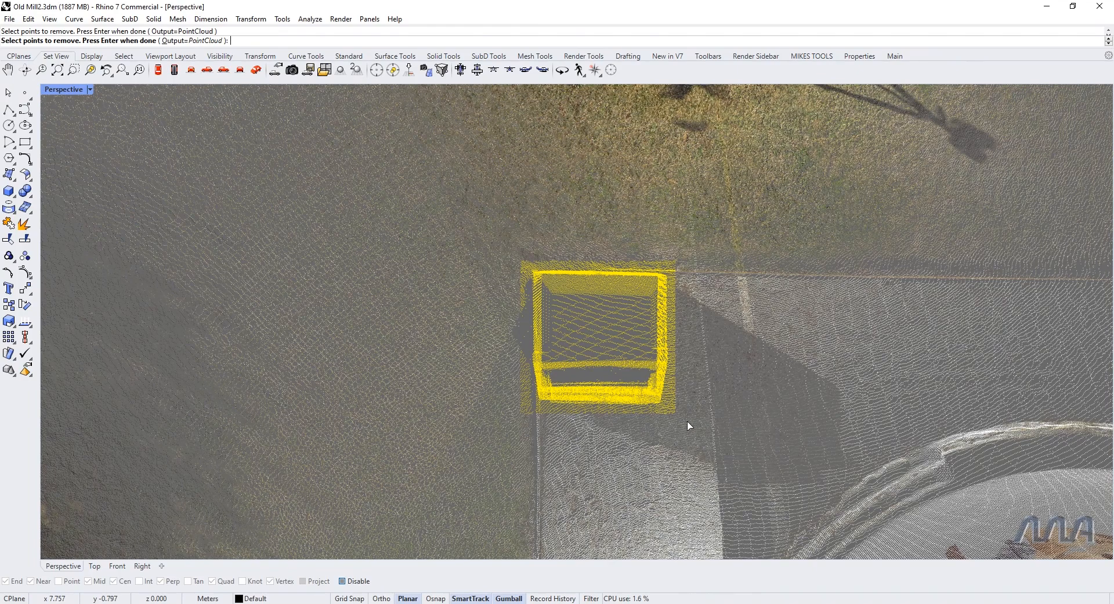
pyautogui.press('Return')
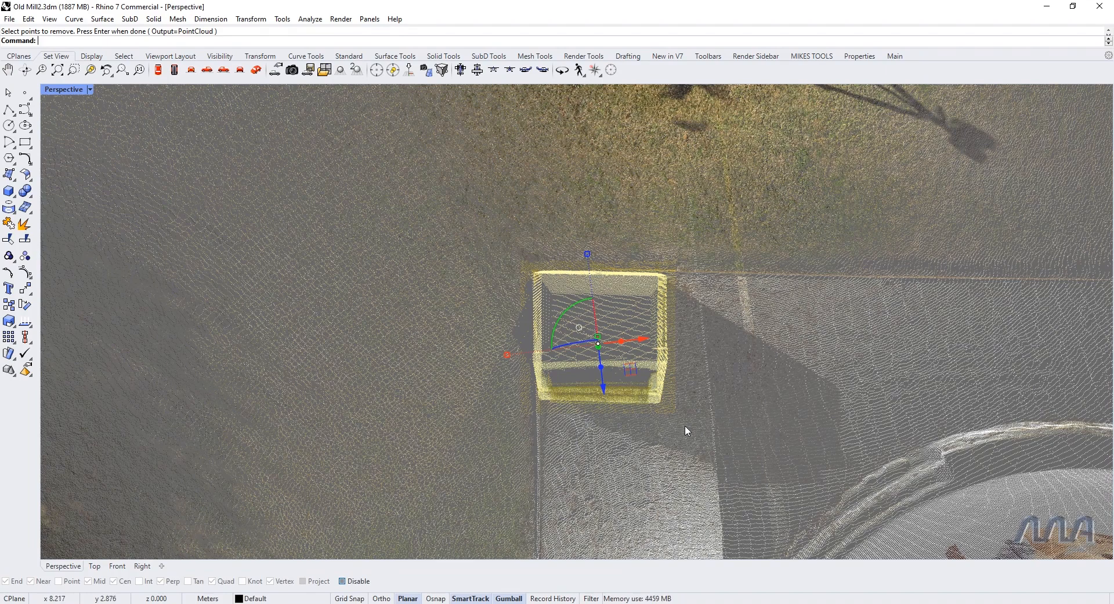
# Step: Select the extracted point cloud of the small box structure and hide it
pyautogui.click(690, 439)
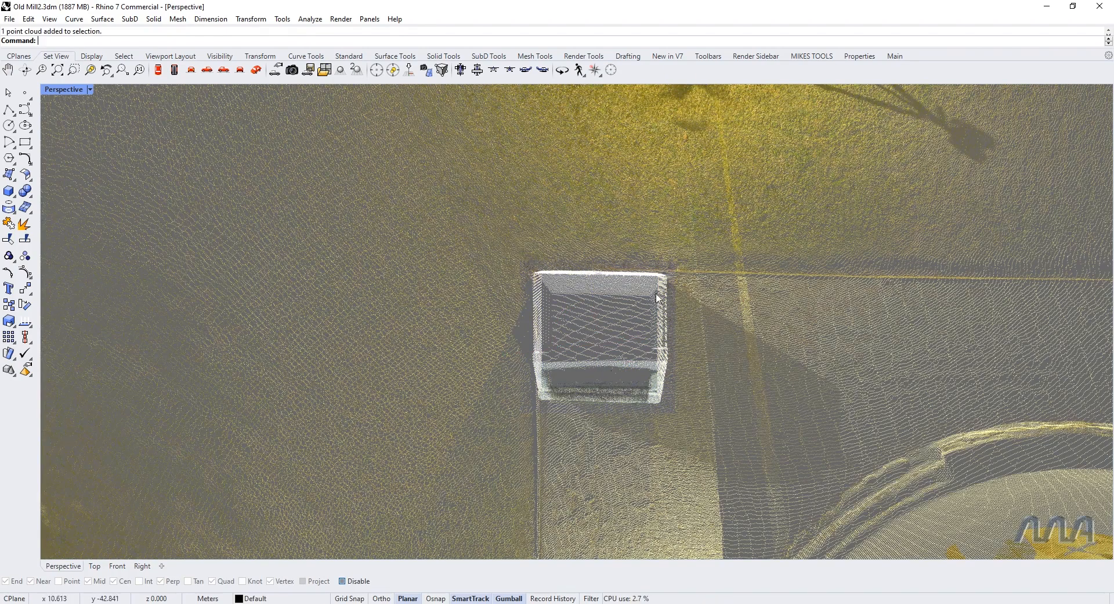
pyautogui.click(628, 375)
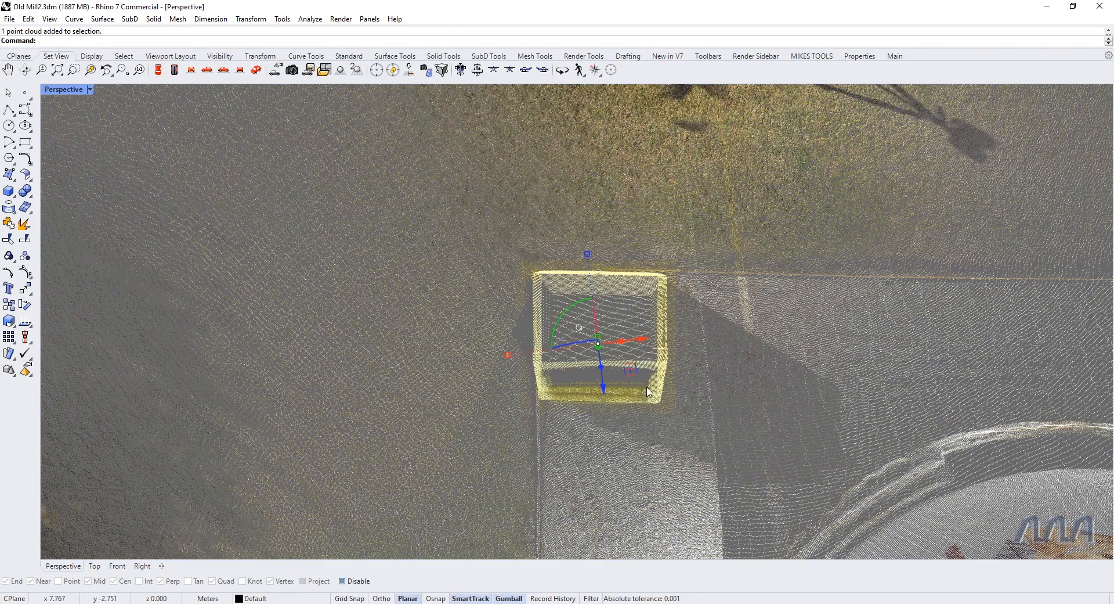
pyautogui.click(348, 57)
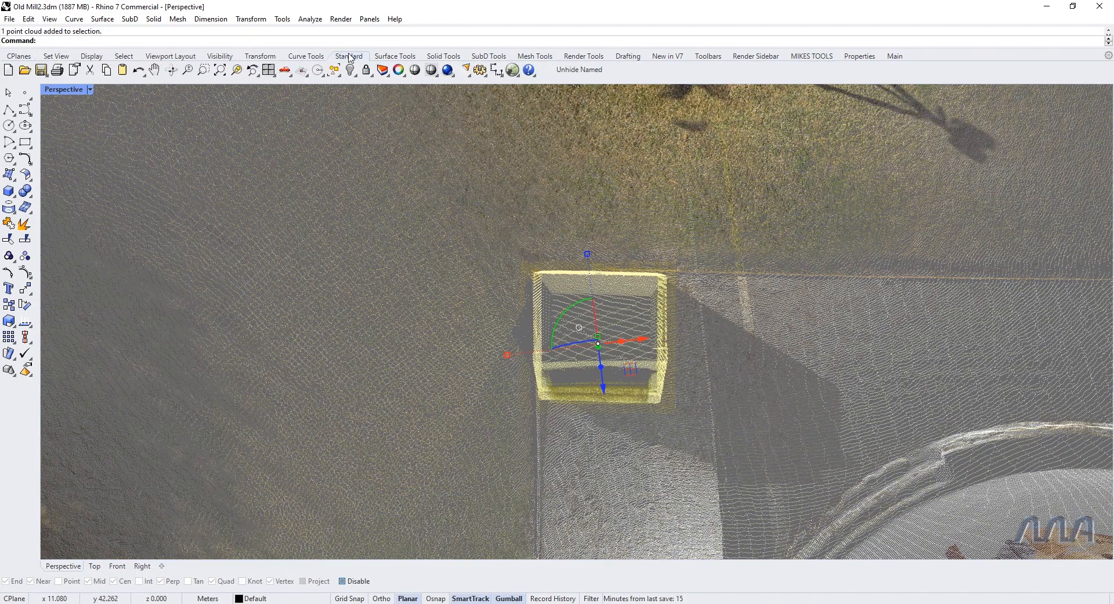
pyautogui.click(351, 70)
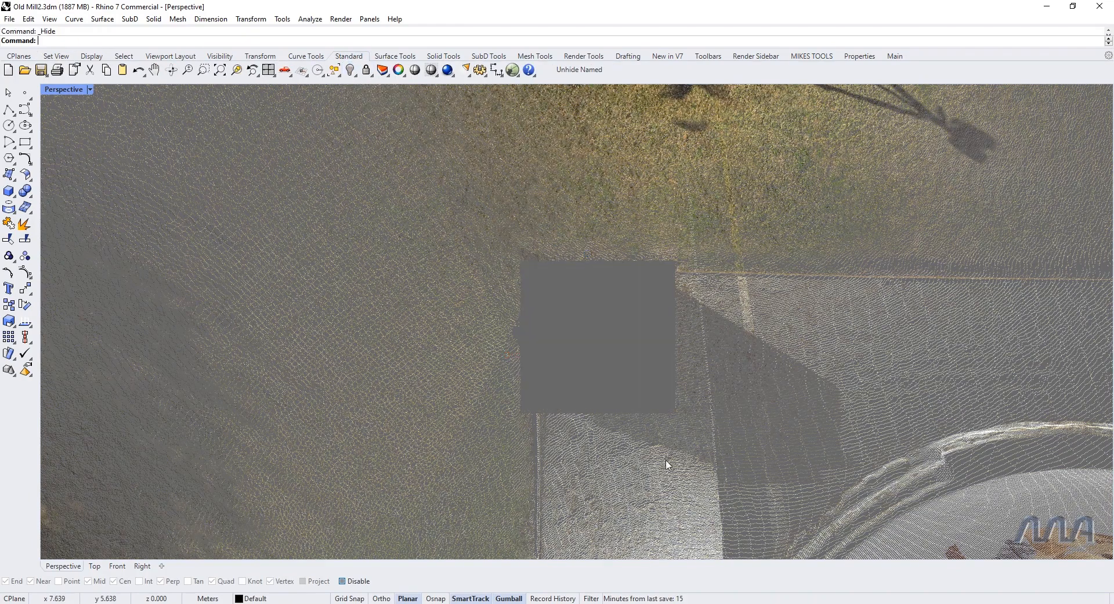
# Step: Set the viewport to perspective view and show the hidden point cloud of the box structure again
pyautogui.write('p')
pyautogui.press('Return')
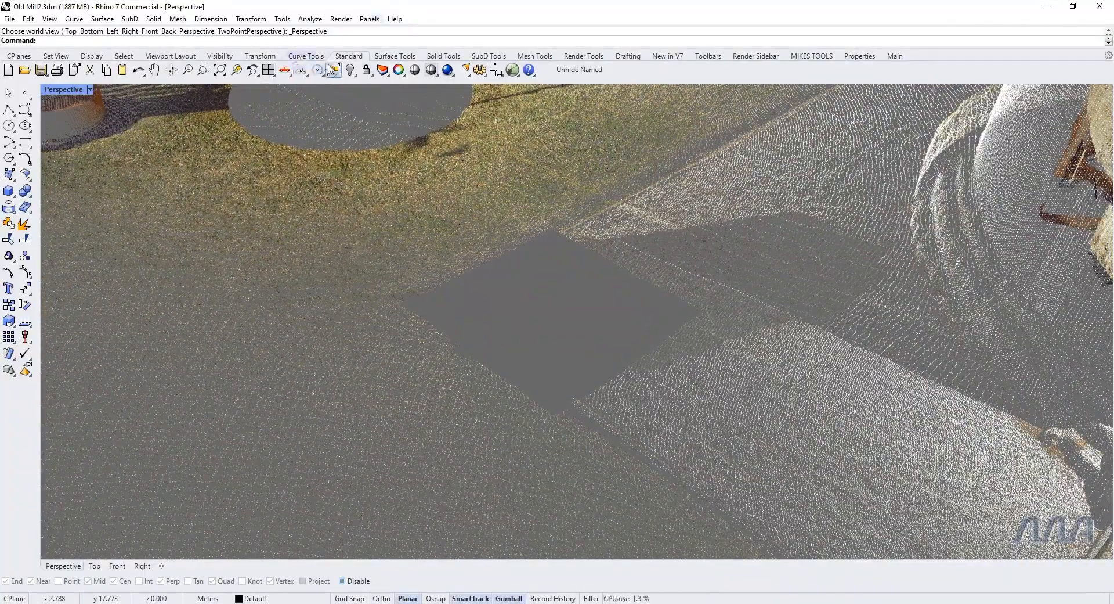
pyautogui.rightClick(350, 70)
pyautogui.moveTo(646, 374); pyautogui.dragTo(617, 301, button='right')
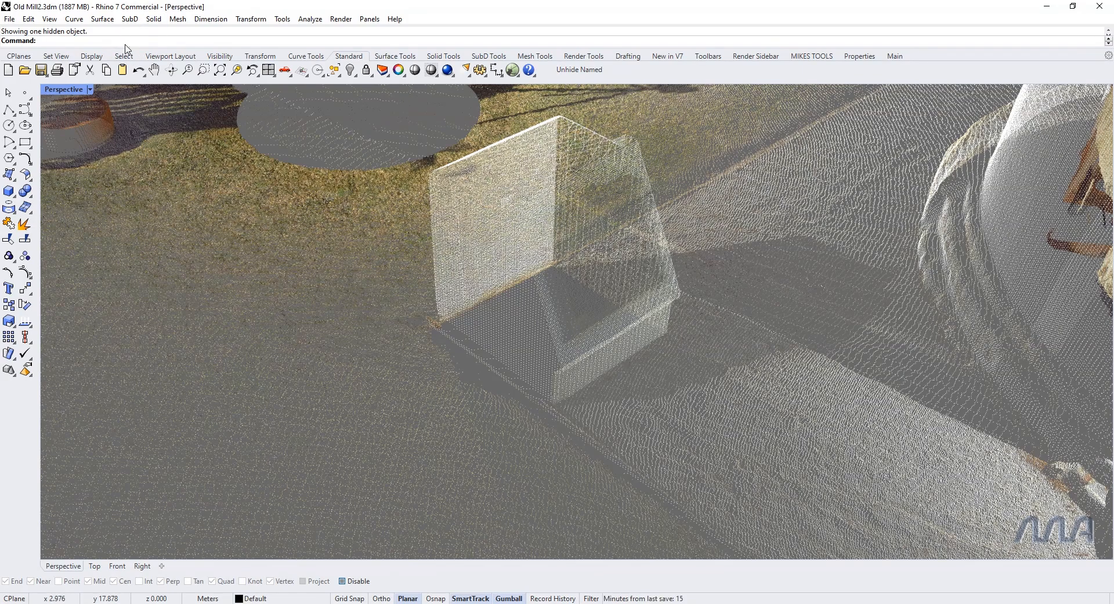
# Step: Add the extracted box point cloud back to the main site point cloud with PointCloud's Add option
pyautogui.write('tCloud')
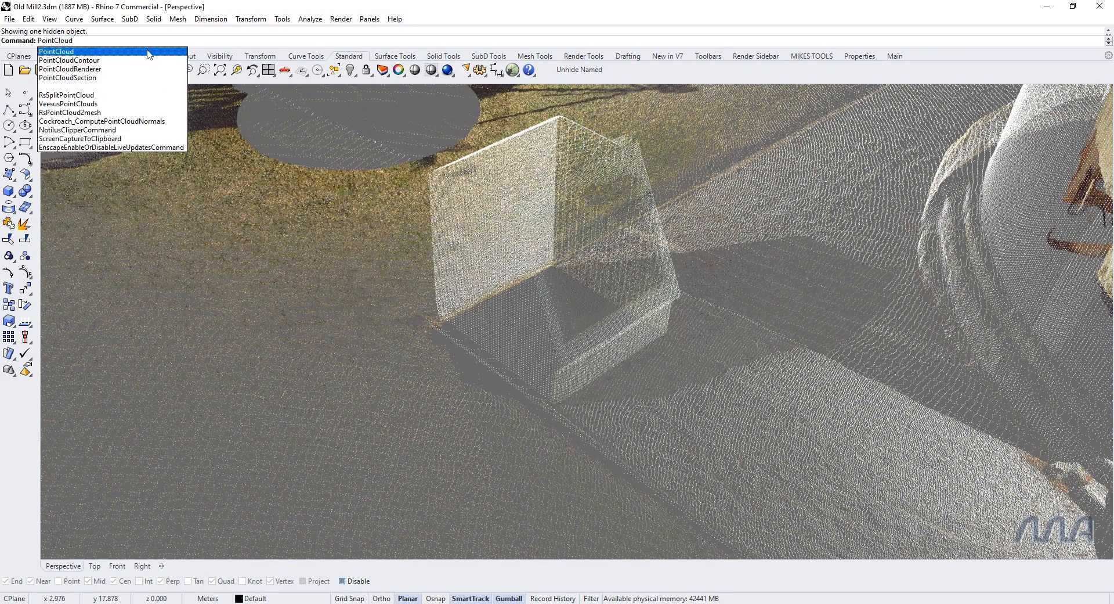
pyautogui.click(148, 51)
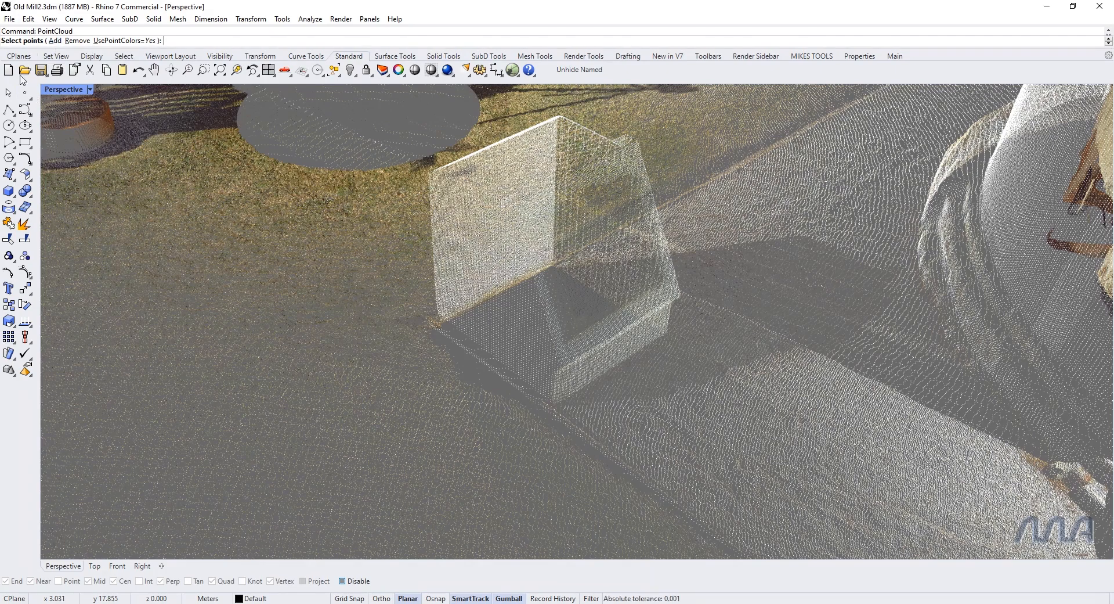
pyautogui.click(55, 40)
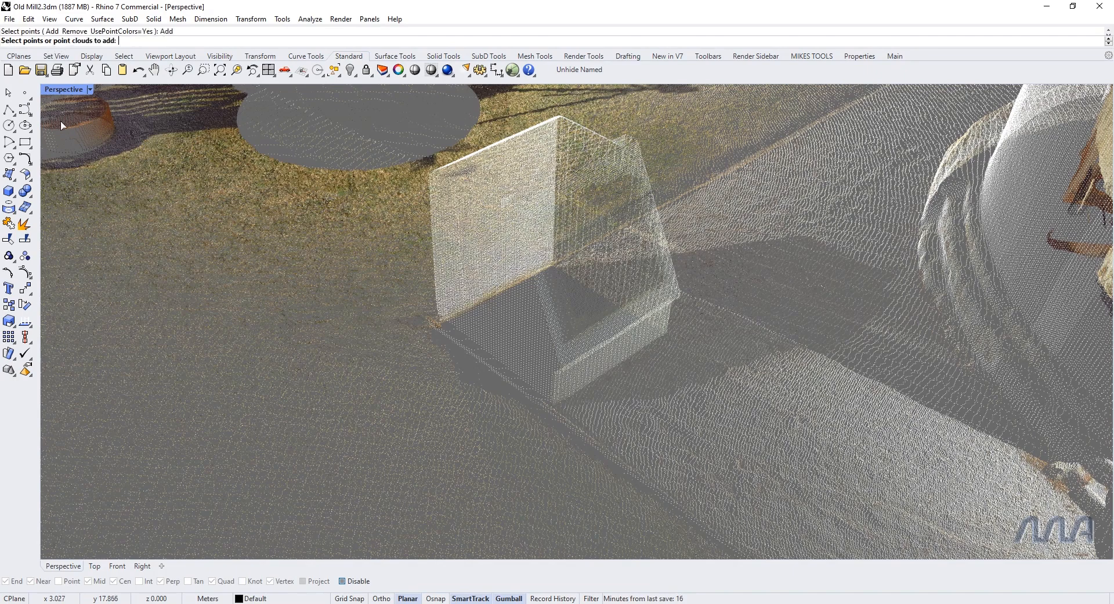
pyautogui.click(544, 336)
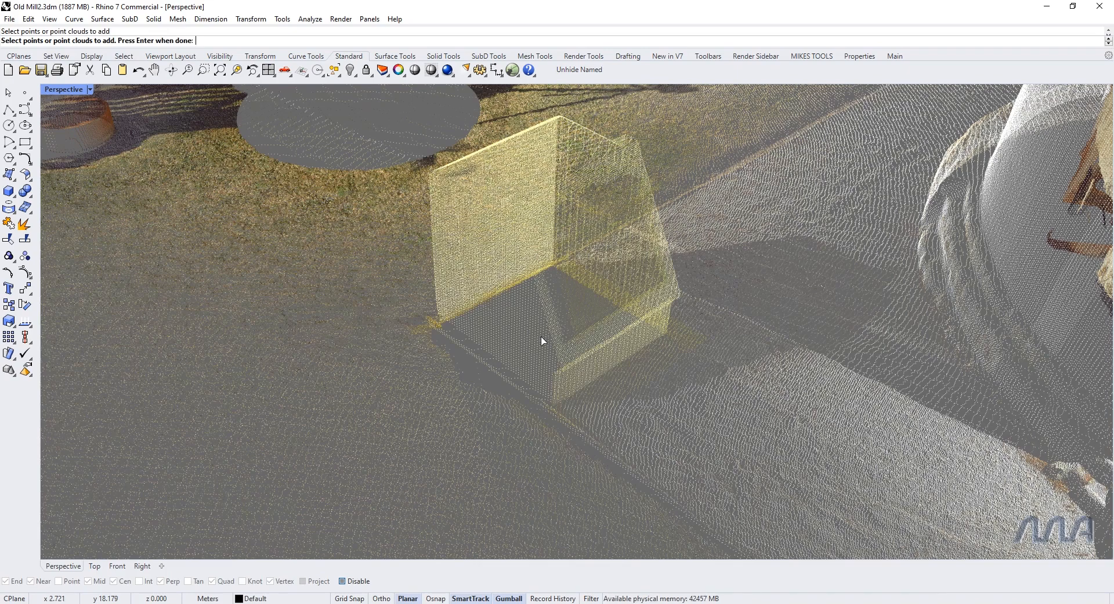
pyautogui.press('Return')
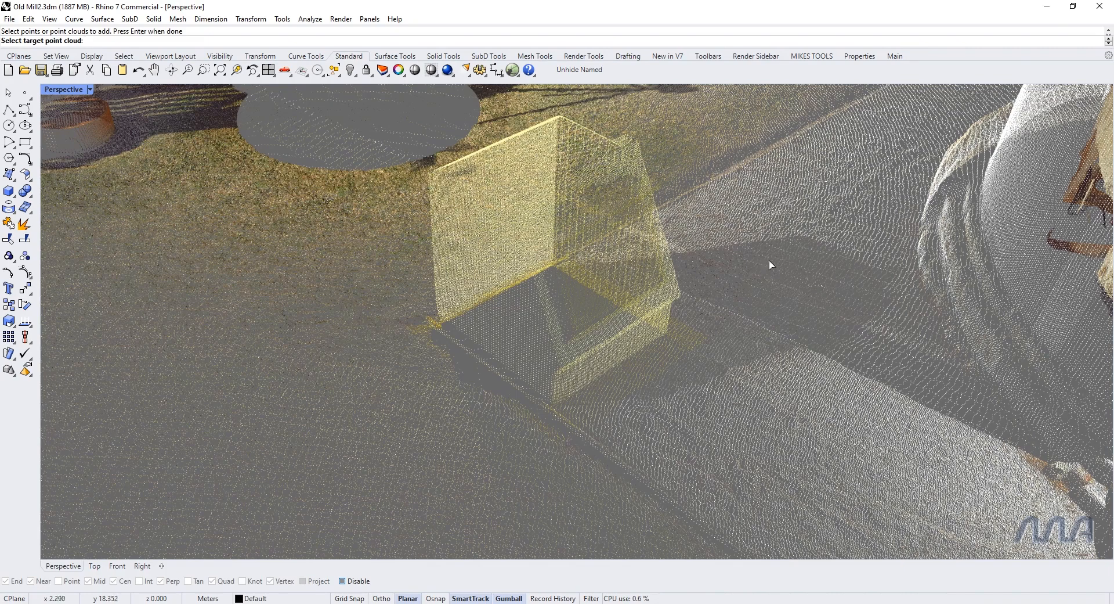
pyautogui.click(791, 219)
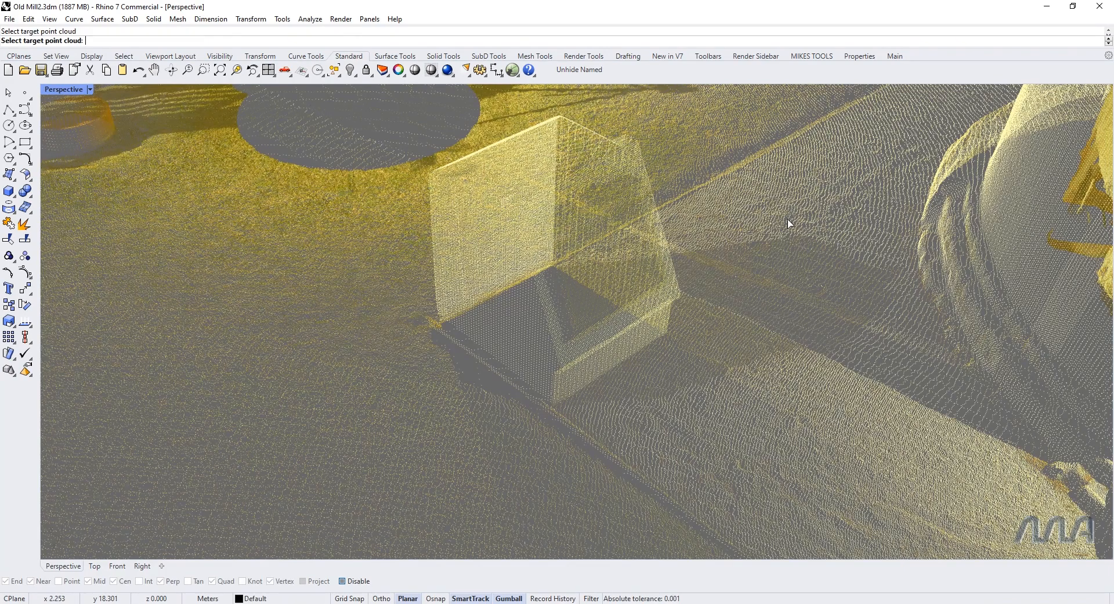
# Step: Select the merged site point cloud and check from several views that the small box structure belongs to it
pyautogui.press('Return')
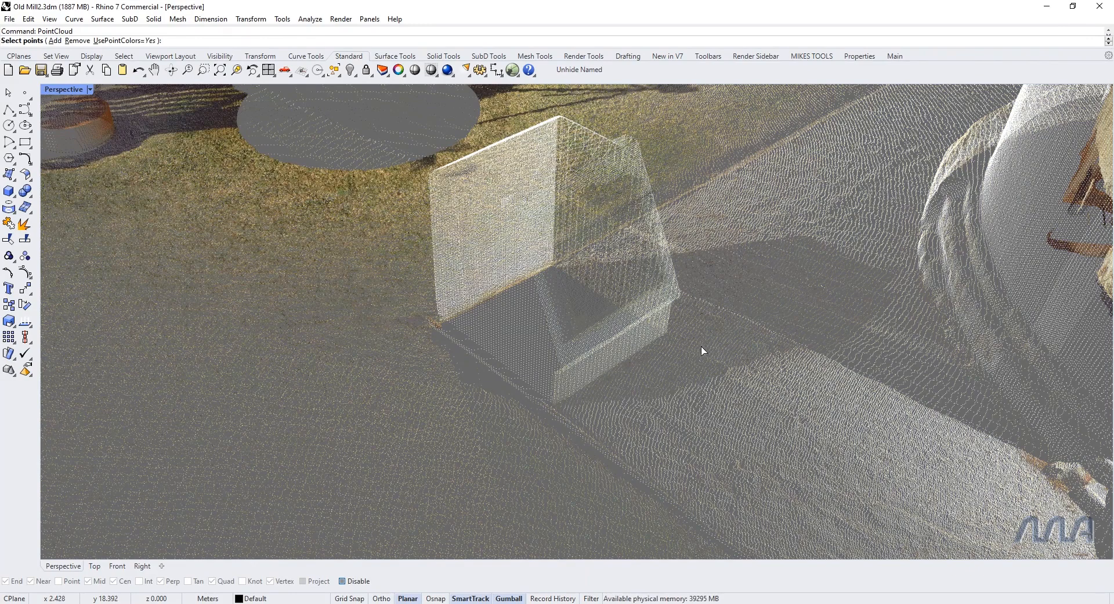
pyautogui.press('Return')
pyautogui.click(681, 361)
pyautogui.scroll(-6, 569, 296)
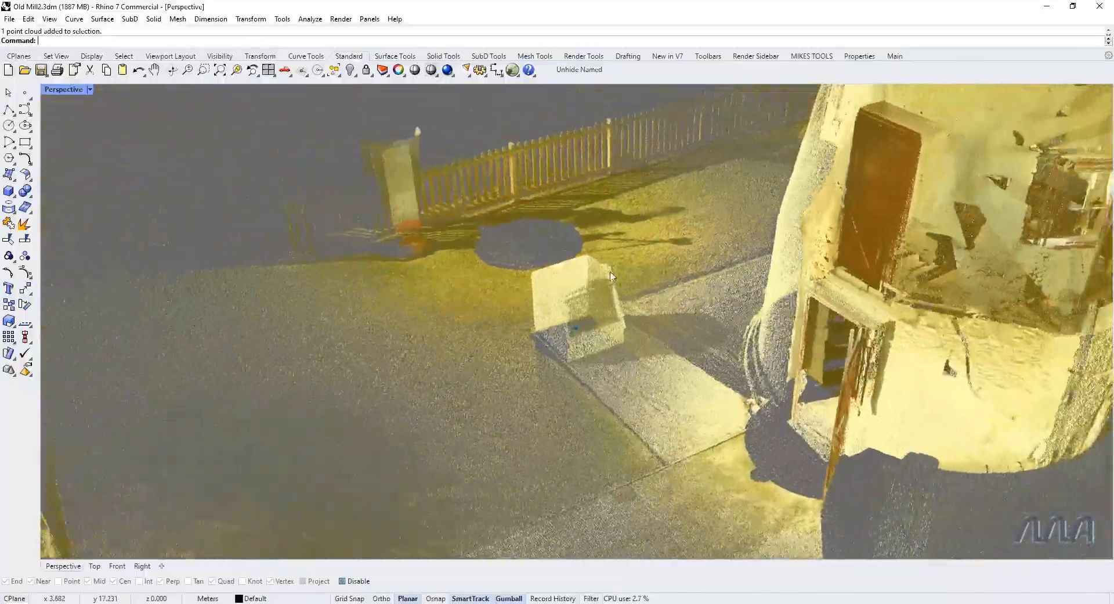
pyautogui.moveTo(610, 276); pyautogui.dragTo(622, 308, button='right')
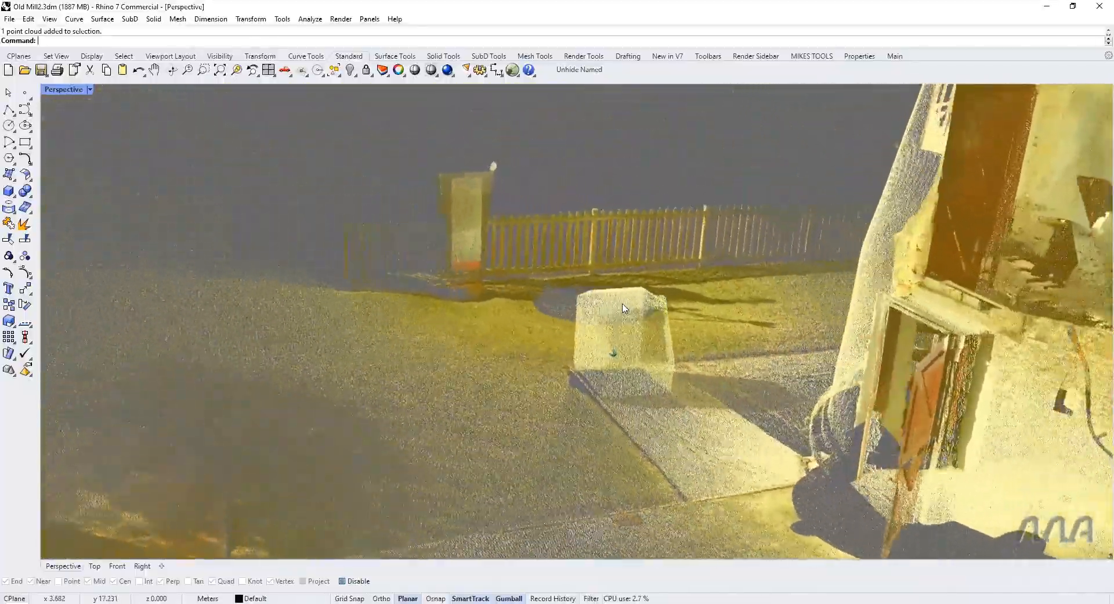
pyautogui.scroll(8, 625, 308)
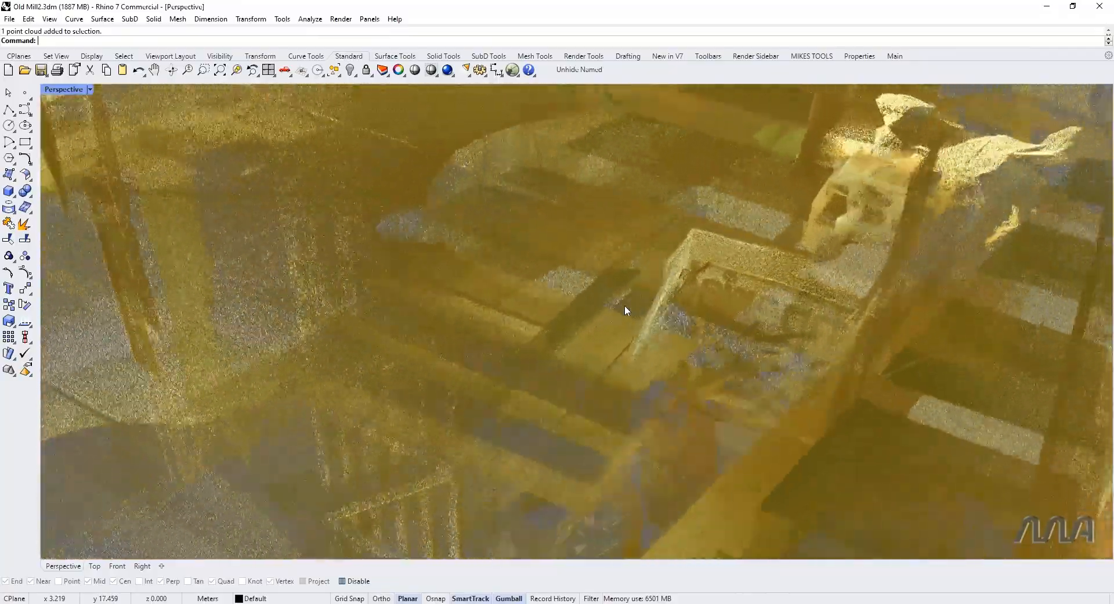
pyautogui.press('Escape')
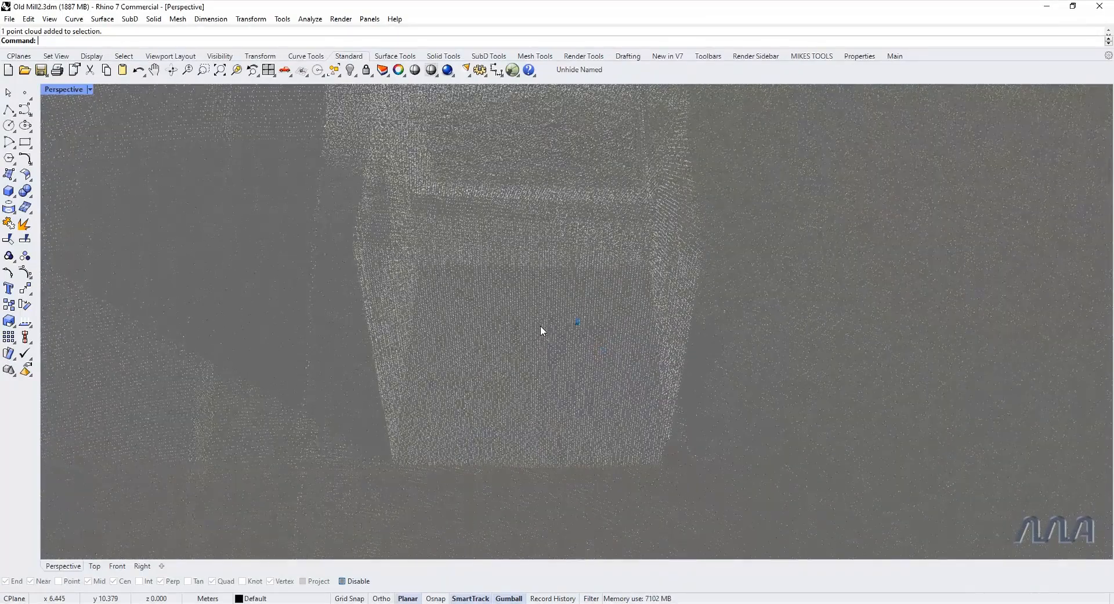
# Step: Fit a plane through the cloud points on the front face of the small box structure with PlaneThroughPt
pyautogui.rightClick(108, 41)
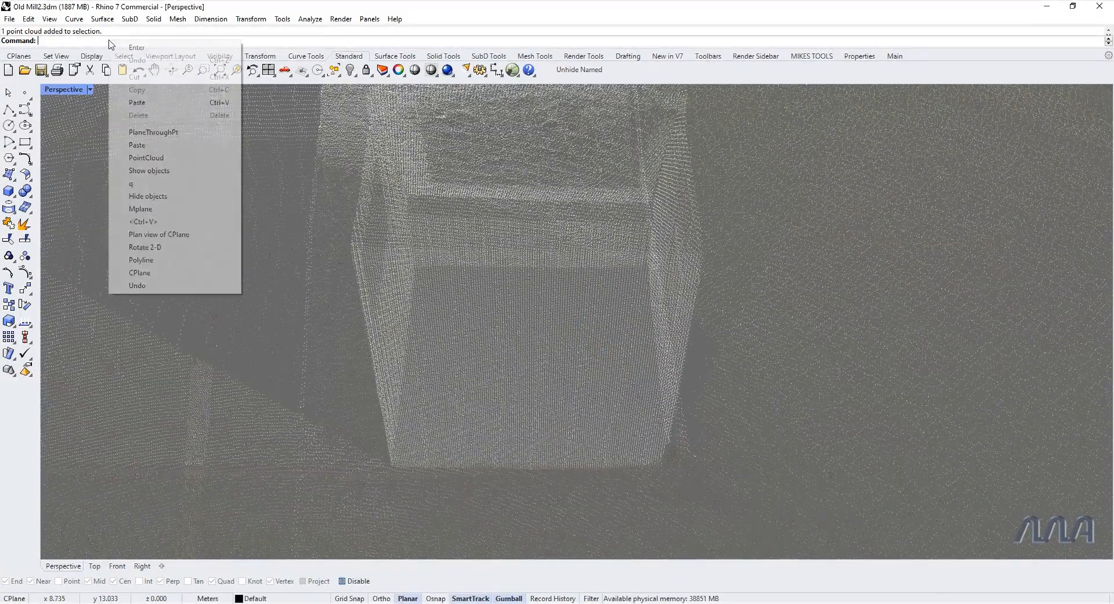
pyautogui.click(146, 103)
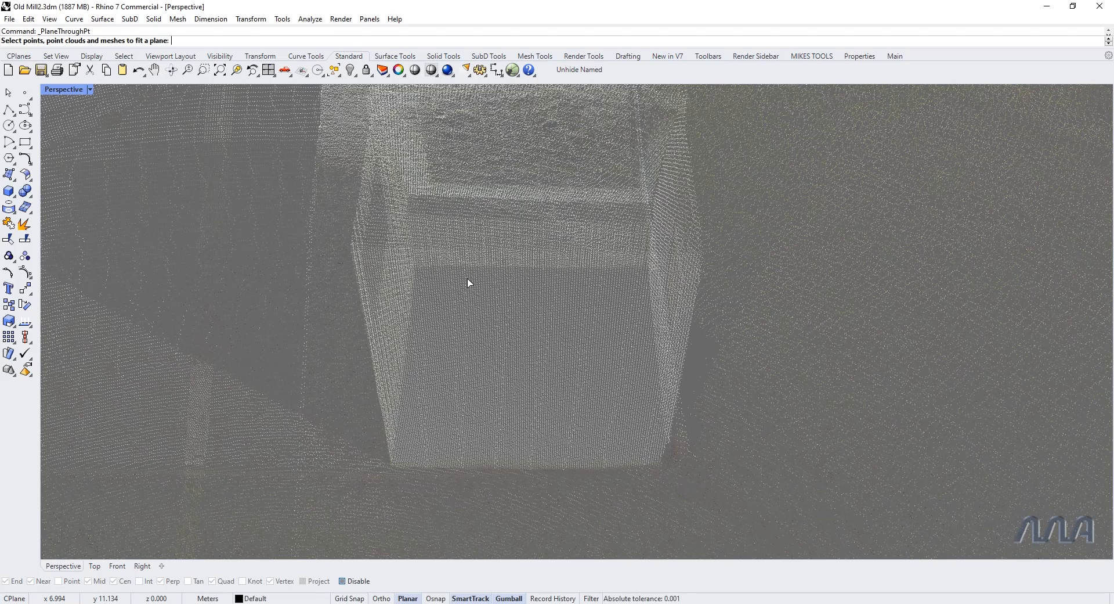
pyautogui.hotkey('ctrl', 'alt', 'shift')
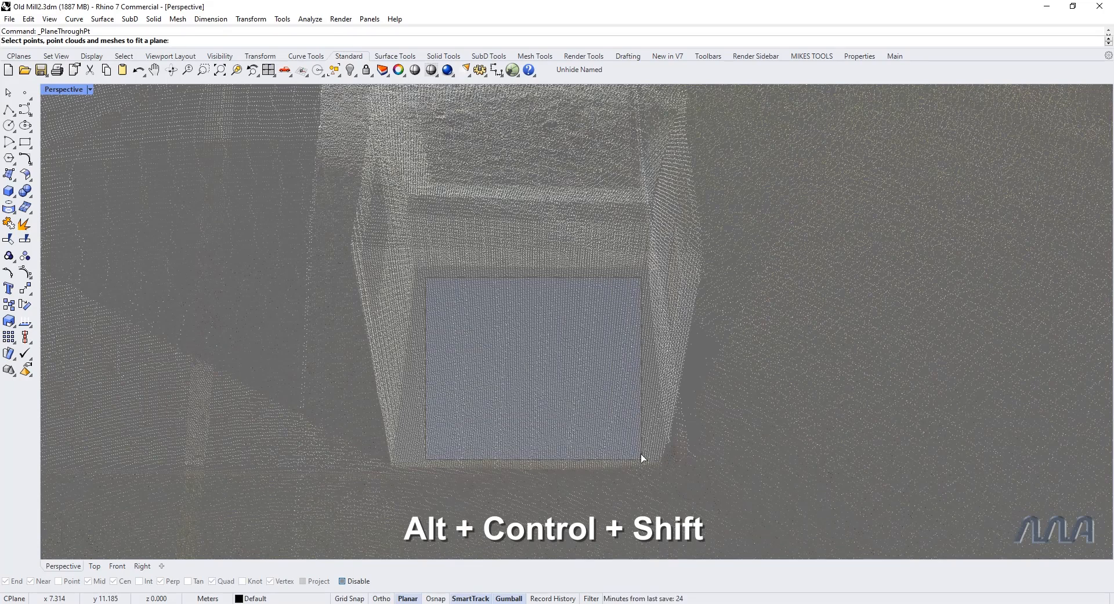
pyautogui.keyDown('ctrl'); pyautogui.keyDown('alt'); pyautogui.keyDown('shift'); pyautogui.moveTo(642, 458); pyautogui.dragTo(643, 458); pyautogui.keyUp('shift'); pyautogui.keyUp('alt'); pyautogui.keyUp('ctrl')
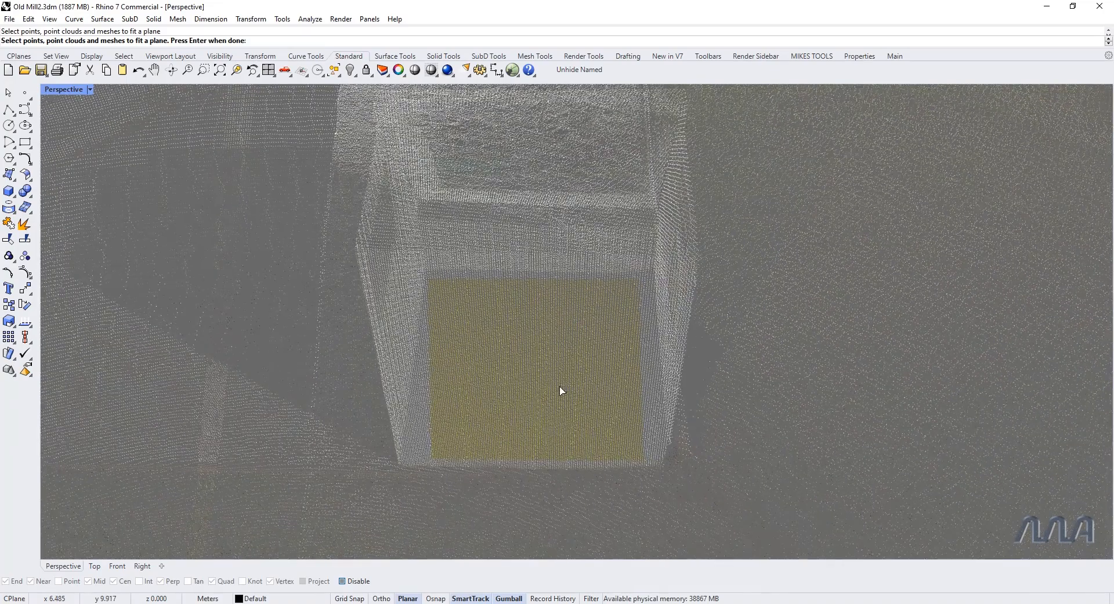
pyautogui.press('Return')
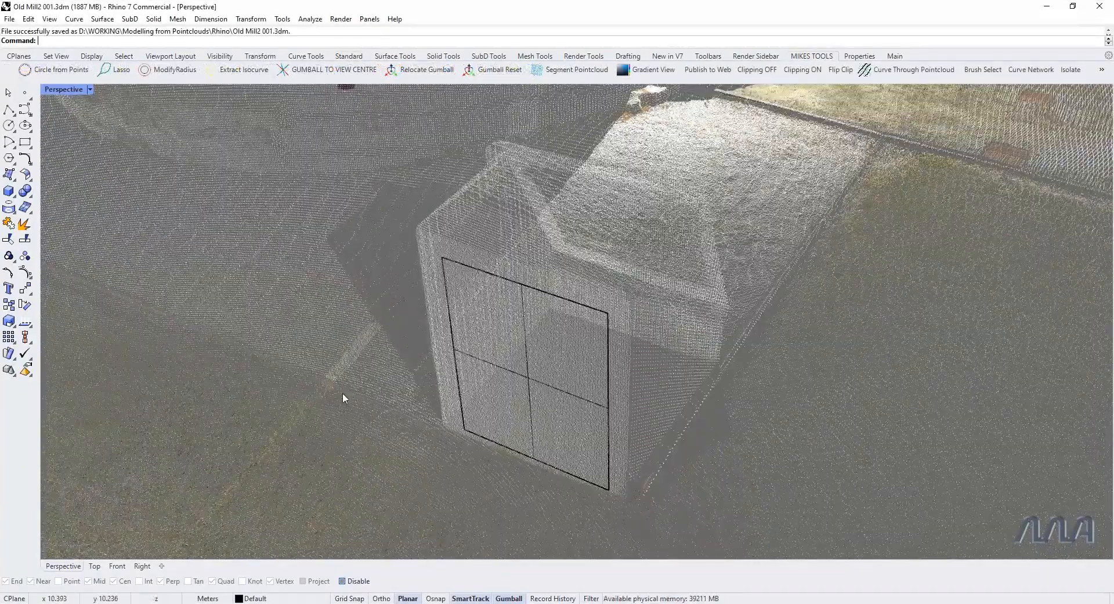
# Step: Enable object snaps and try drawing a polyline snapped to cloud points along the paving edge, from its corner toward the box structure
pyautogui.moveTo(256, 342); pyautogui.dragTo(357, 374, button='right')
pyautogui.scroll(-13, 359, 378)
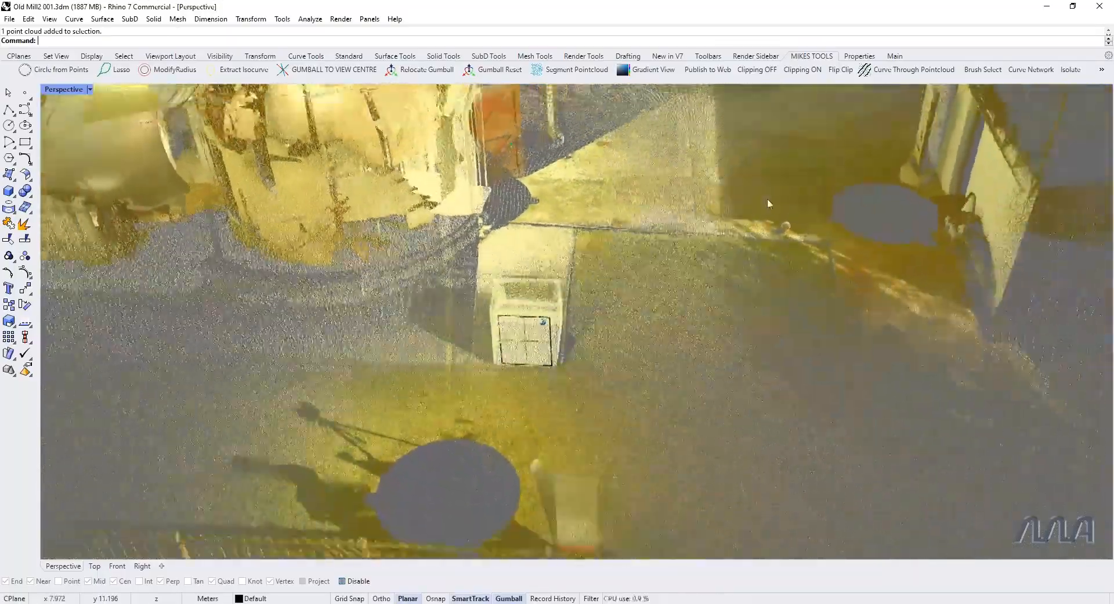
pyautogui.scroll(-5, 723, 244)
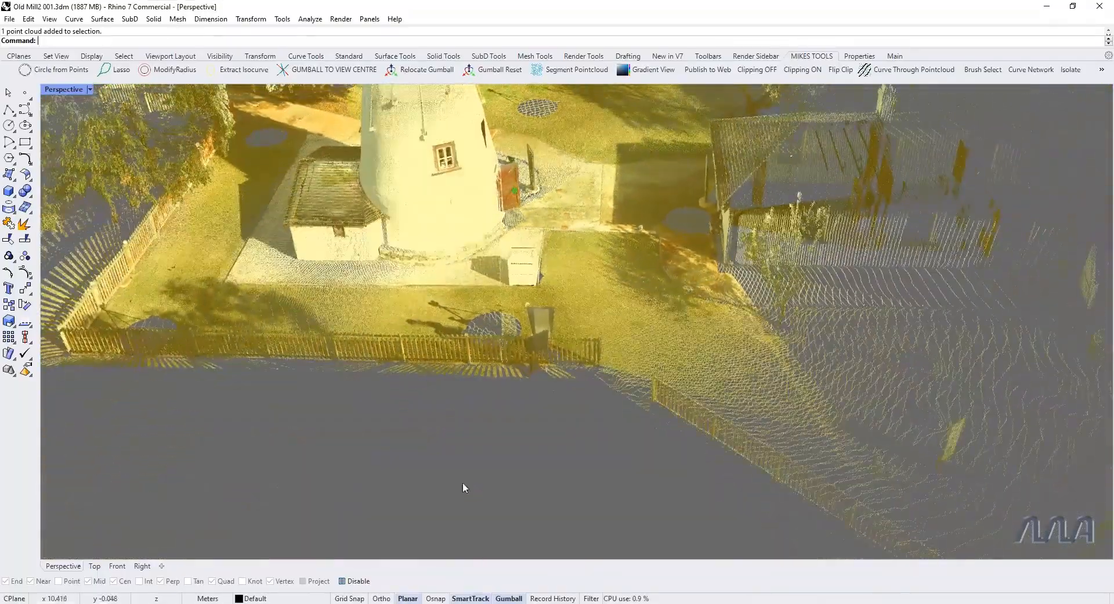
pyautogui.scroll(12, 460, 488)
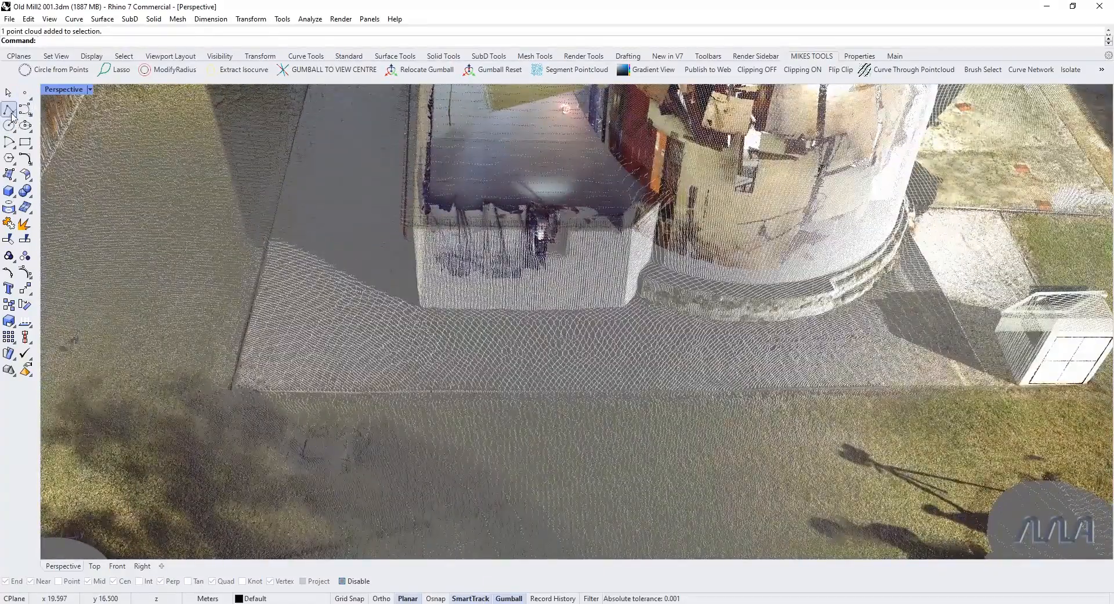
pyautogui.click(11, 112)
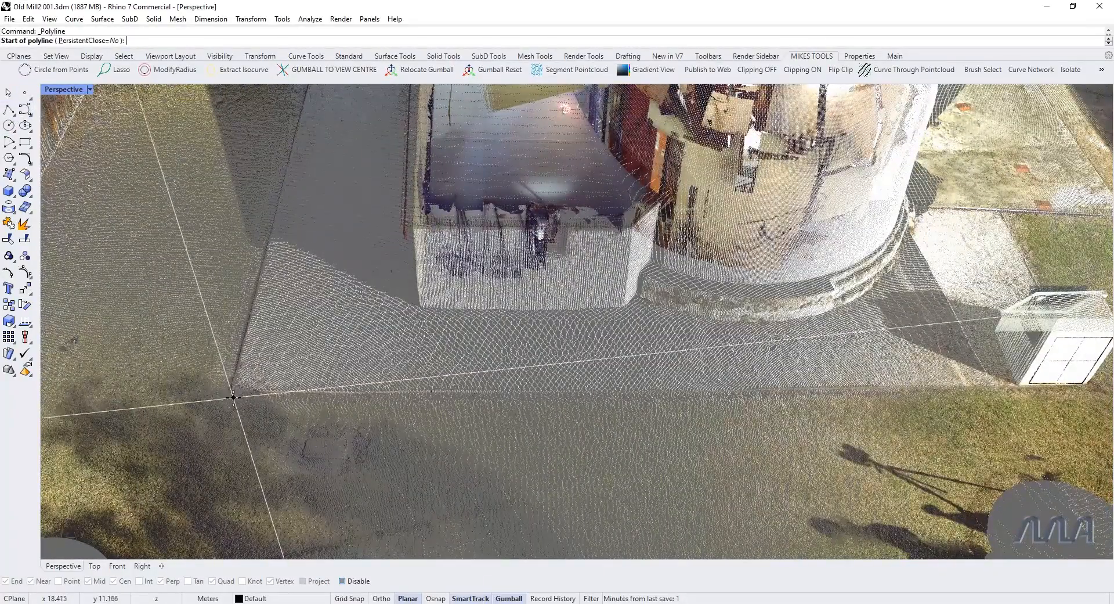
pyautogui.click(358, 581)
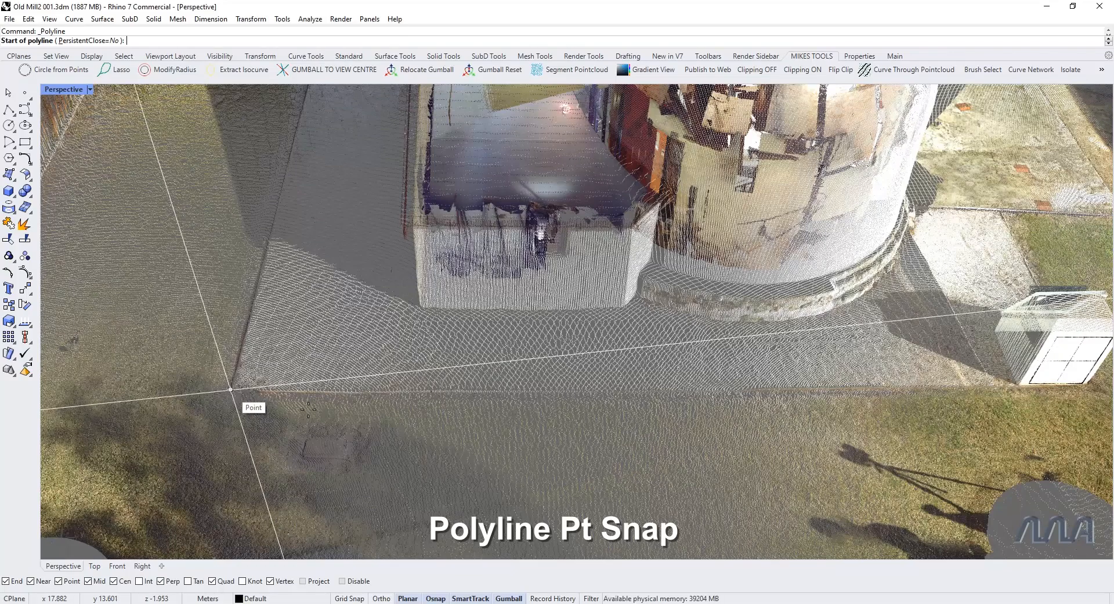
pyautogui.click(231, 389)
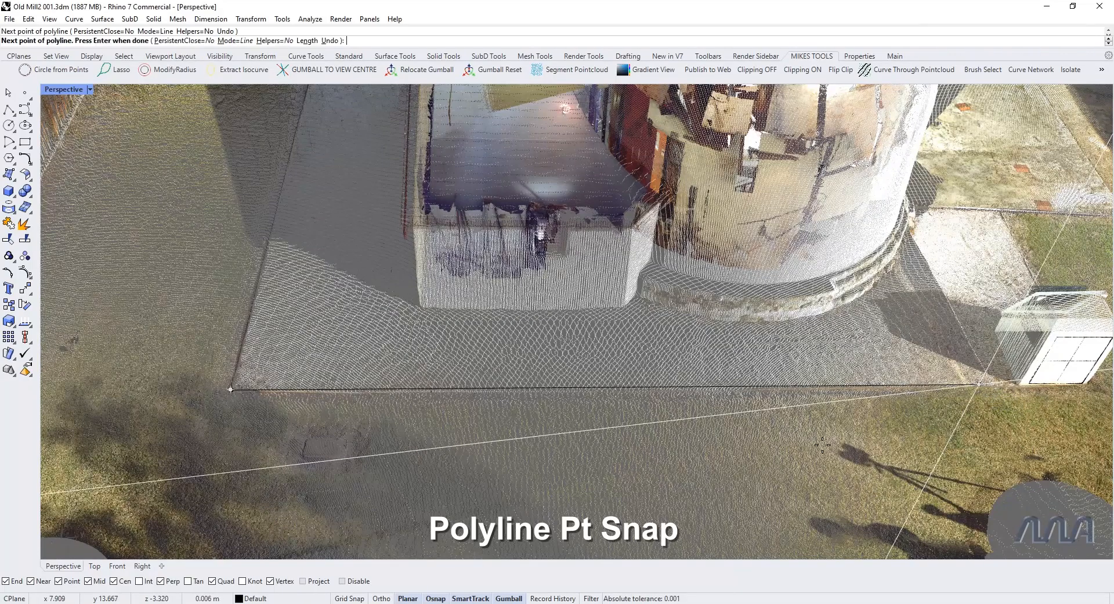
pyautogui.moveTo(822, 444); pyautogui.dragTo(823, 444, button='right')
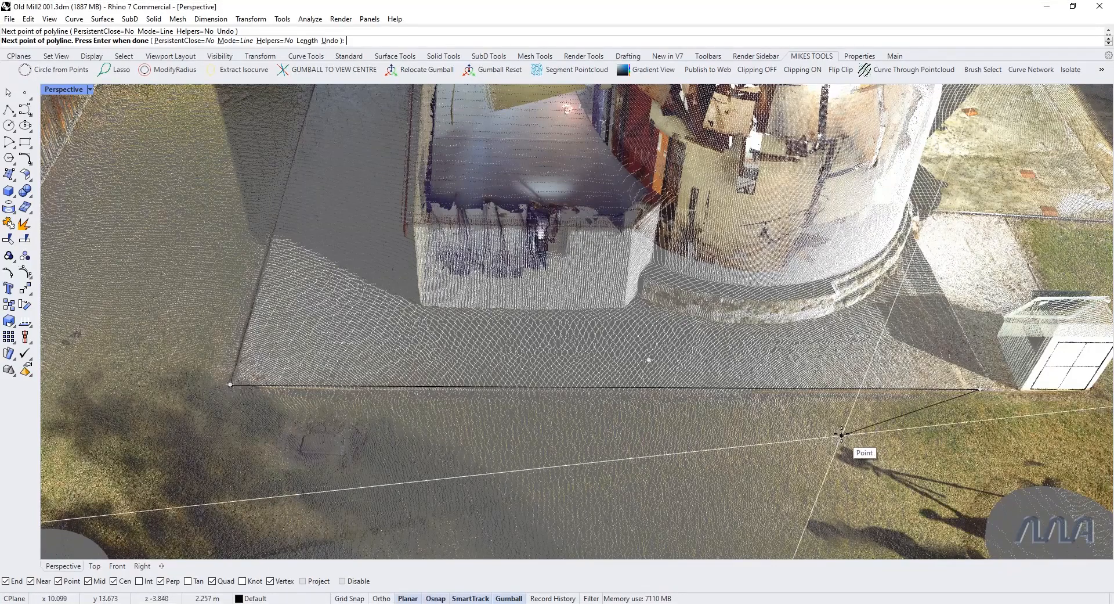
pyautogui.press('Escape')
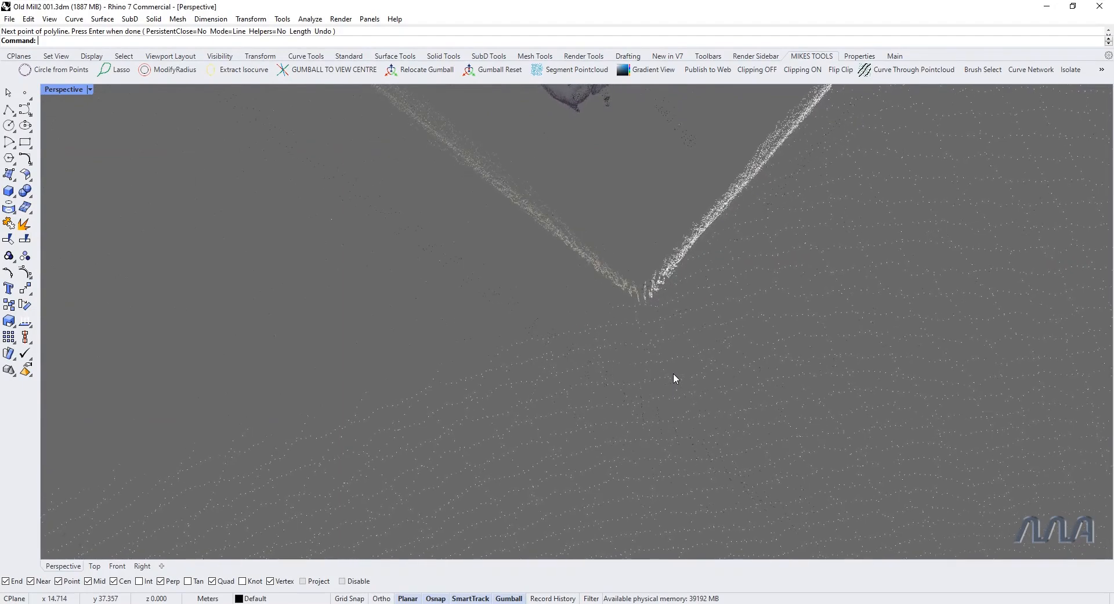
# Step: Fit a vertical line through the cloud points at the outer wall corner of the small building beside the mill
pyautogui.rightClick(88, 43)
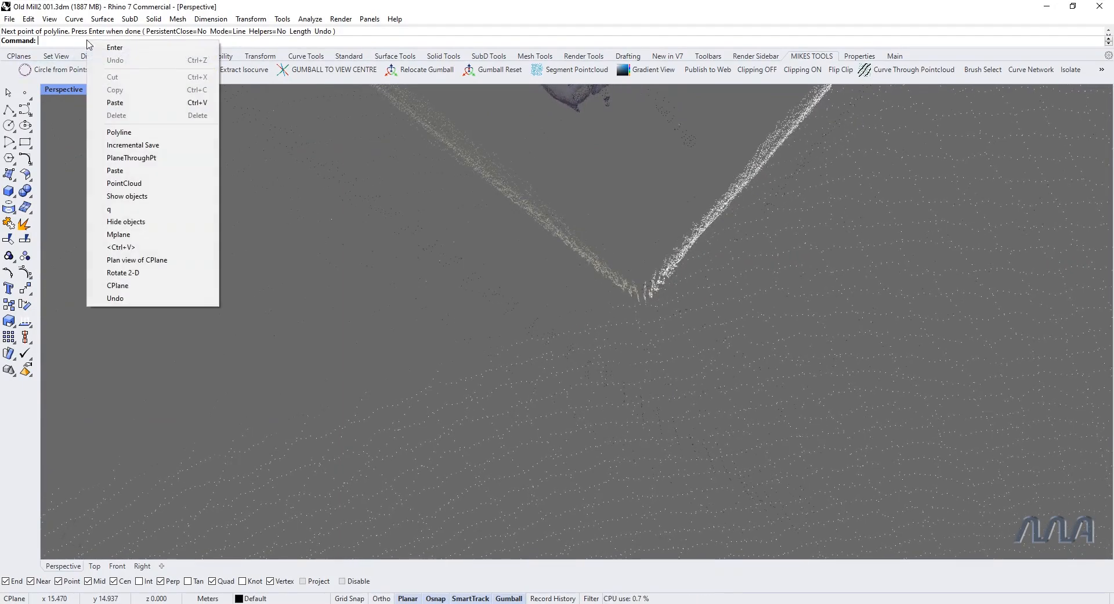
pyautogui.click(115, 103)
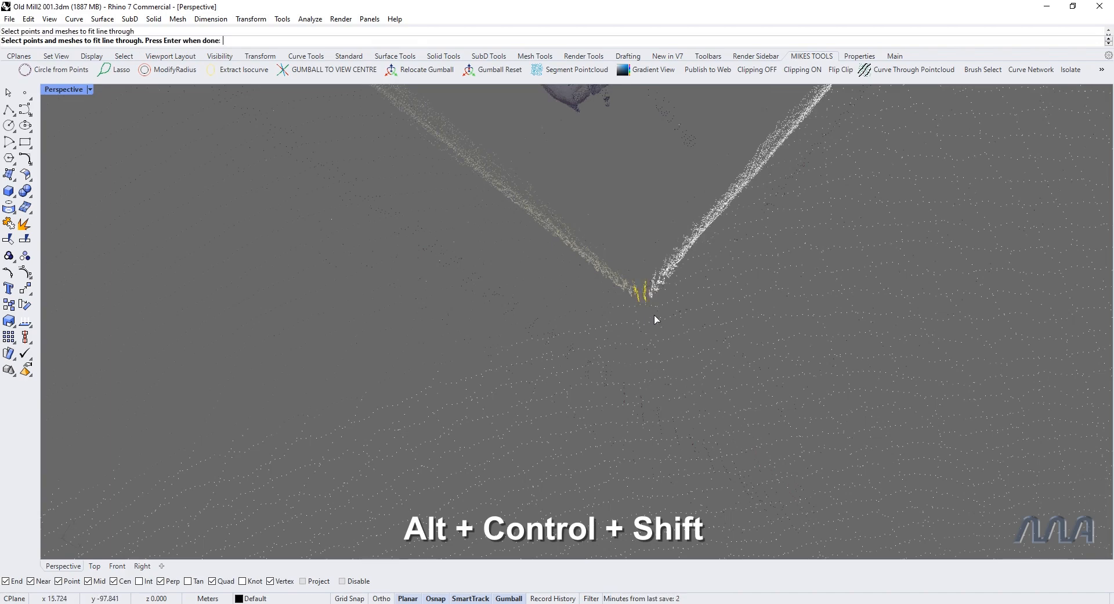
pyautogui.moveTo(656, 310); pyautogui.dragTo(668, 453, button='right')
pyautogui.press('Return')
pyautogui.moveTo(683, 376); pyautogui.dragTo(552, 416, button='right')
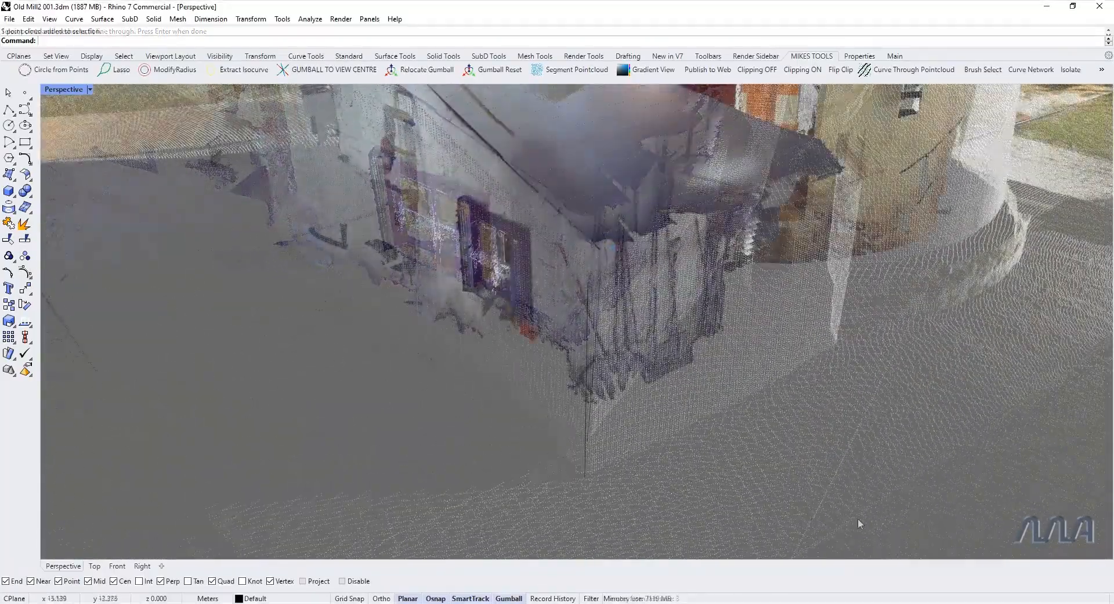